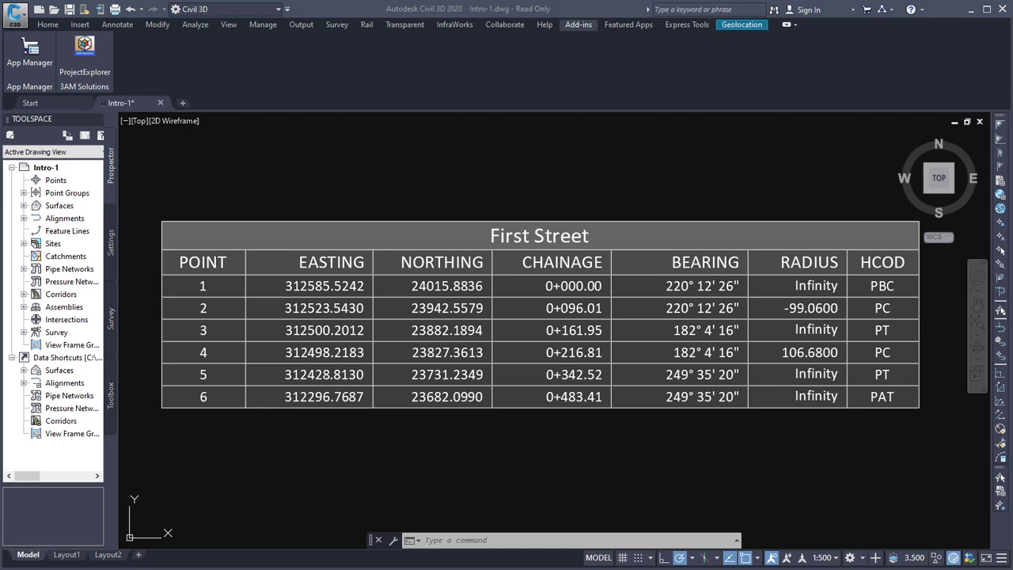
Erase the existing First Street table from model space.
{"action": "type", "text": "e"}
{"action": "key", "text": "Return"}
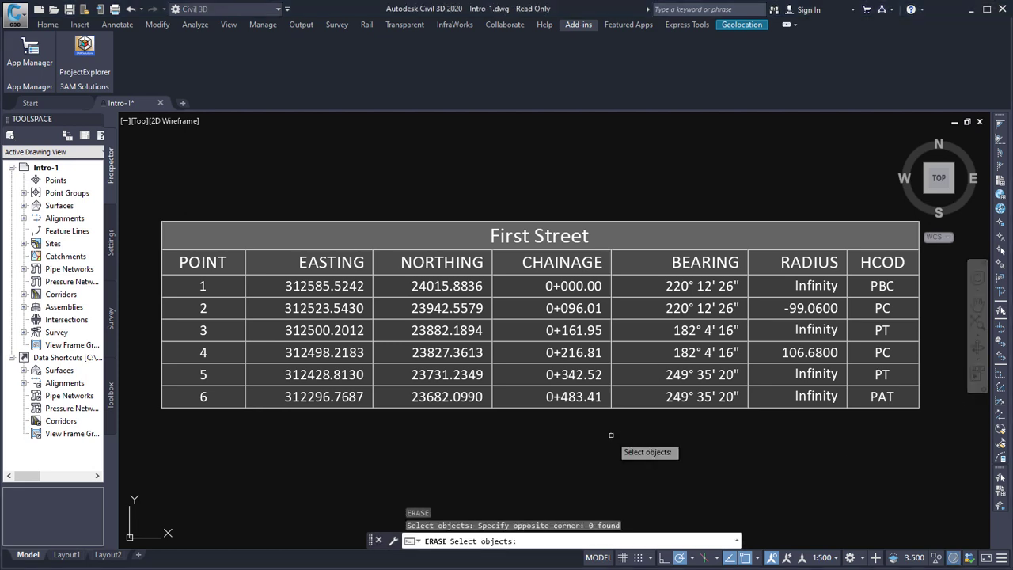
{"action": "left_click", "coordinate": [673, 430]}
{"action": "left_click", "coordinate": [582, 339]}
{"action": "key", "text": "Return"}
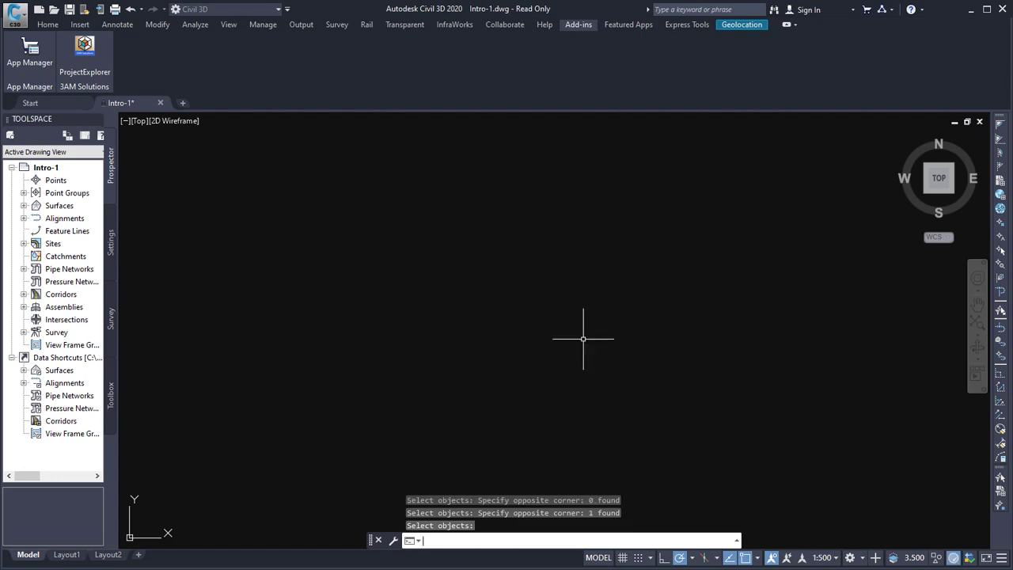
Launch the ProjectExplorer add-in and view the First Street and Second Street alignments in turn.
{"action": "scroll", "coordinate": [588, 335], "scroll_direction": "down", "scroll_amount": 5}
{"action": "middle_click_drag", "start_coordinate": [623, 349], "coordinate": [411, 285]}
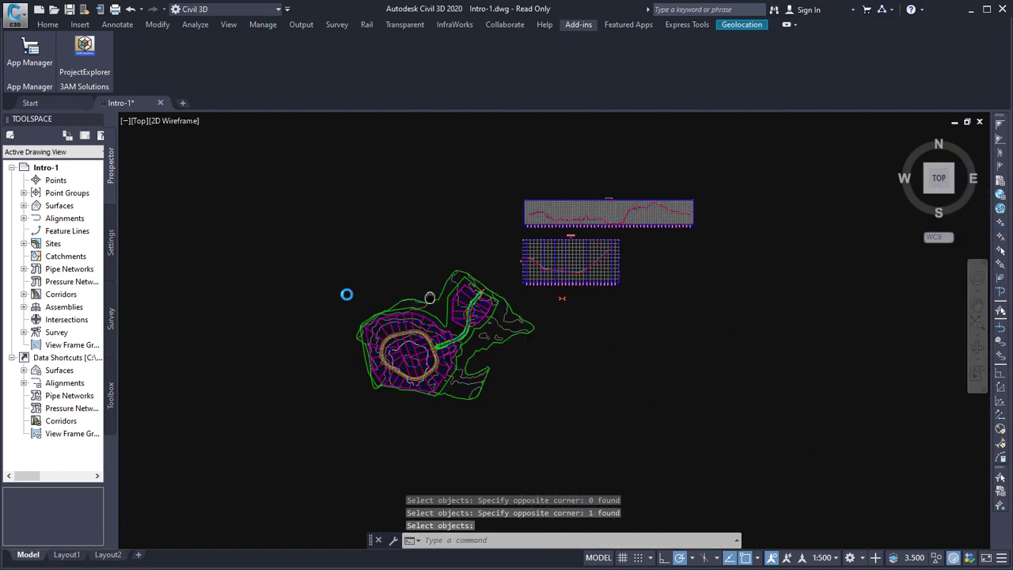
{"action": "scroll", "coordinate": [351, 293], "scroll_direction": "up", "scroll_amount": 4}
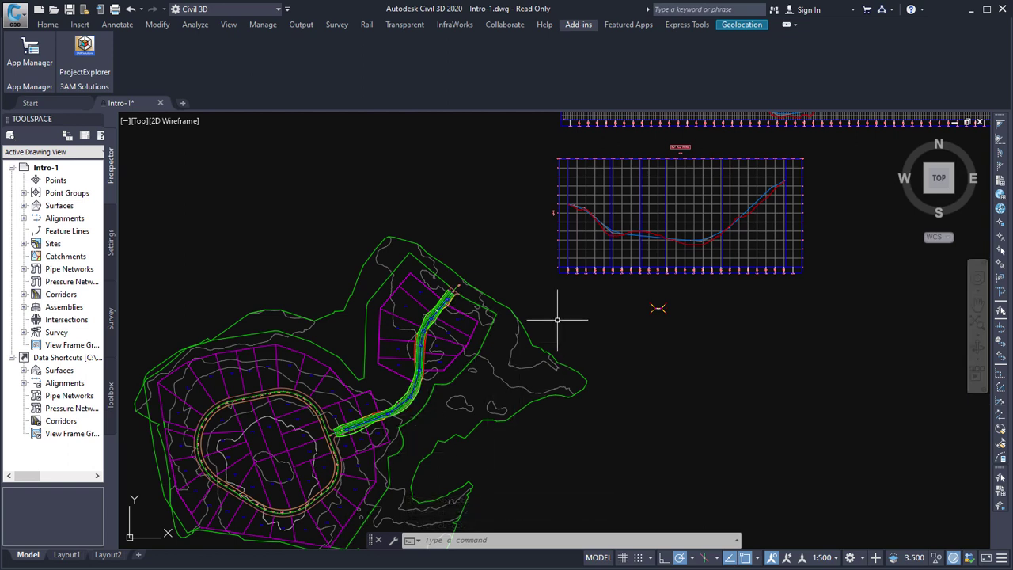
{"action": "left_click", "coordinate": [84, 47]}
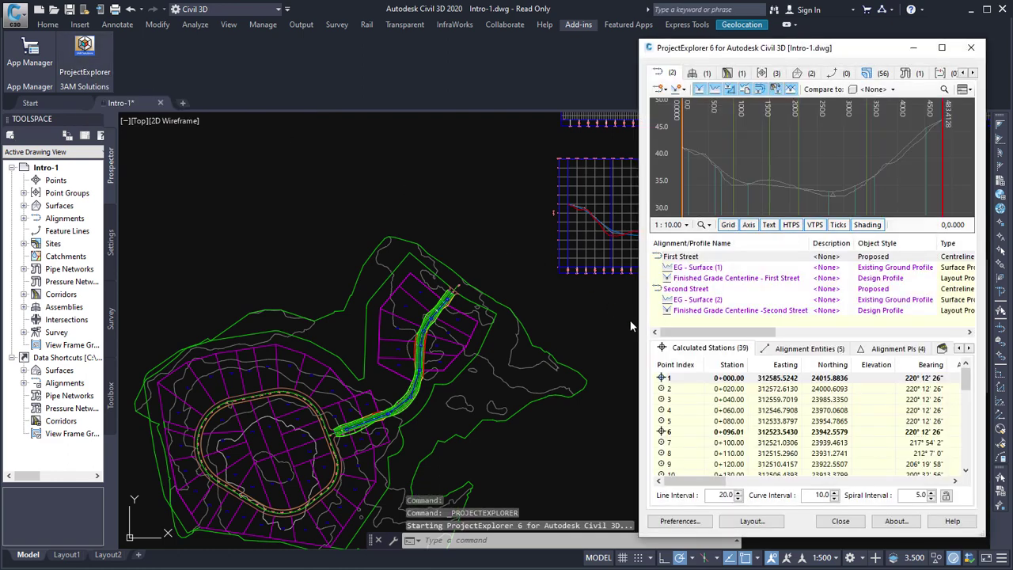
{"action": "left_click", "coordinate": [681, 258]}
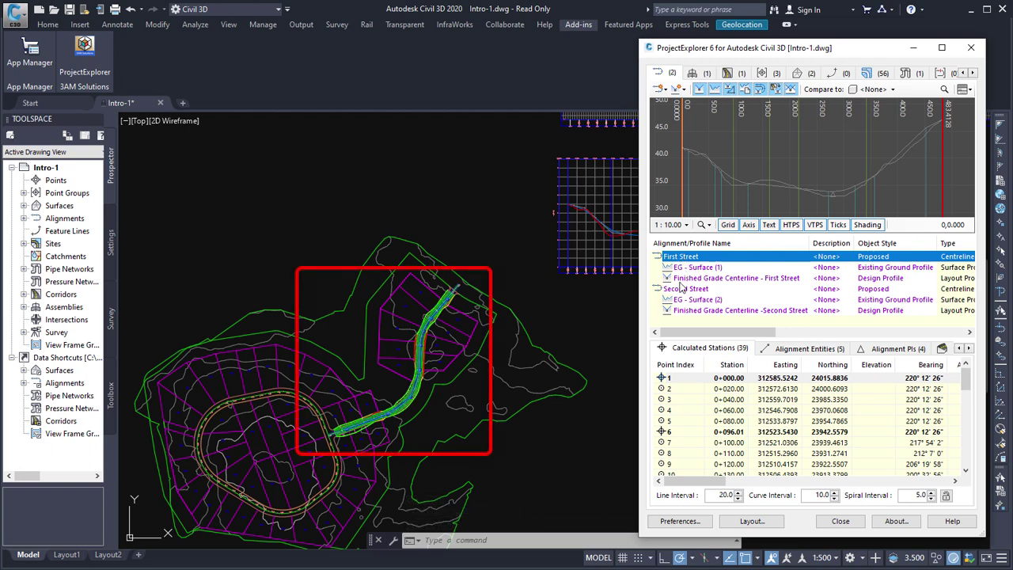
{"action": "left_click", "coordinate": [679, 290]}
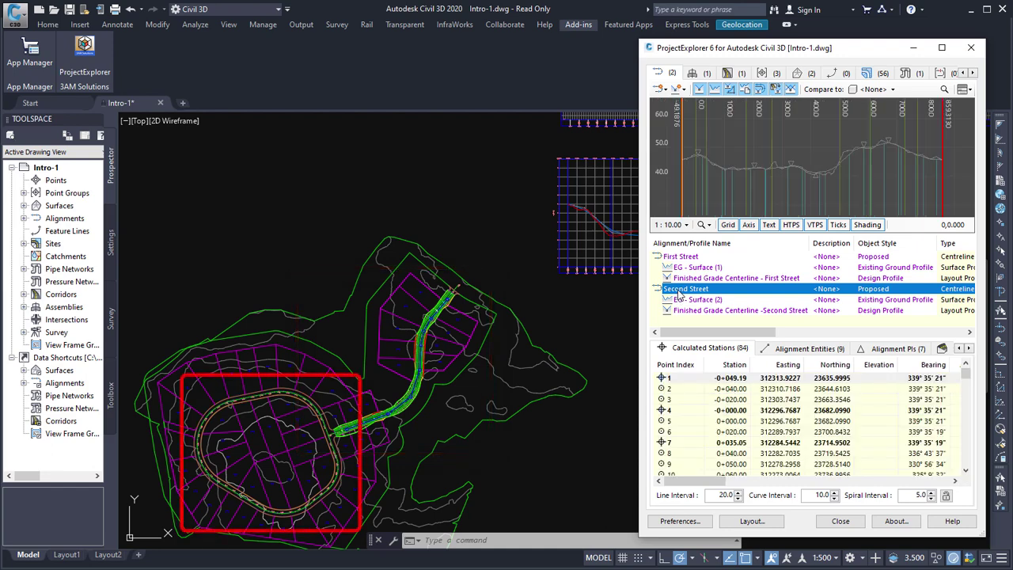
{"action": "left_click", "coordinate": [796, 158]}
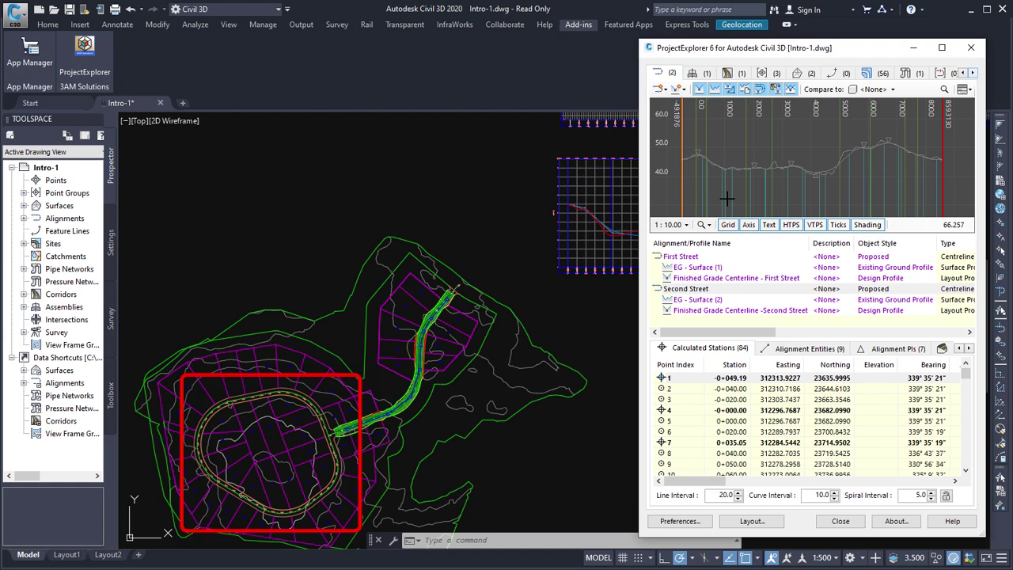
Start a new object set in ProjectExplorer with the action Export to AutoCAD Table(s) in MODEL Space.
{"action": "left_click", "coordinate": [973, 74]}
{"action": "left_click", "coordinate": [972, 74]}
{"action": "left_click", "coordinate": [973, 74]}
{"action": "left_click", "coordinate": [905, 73]}
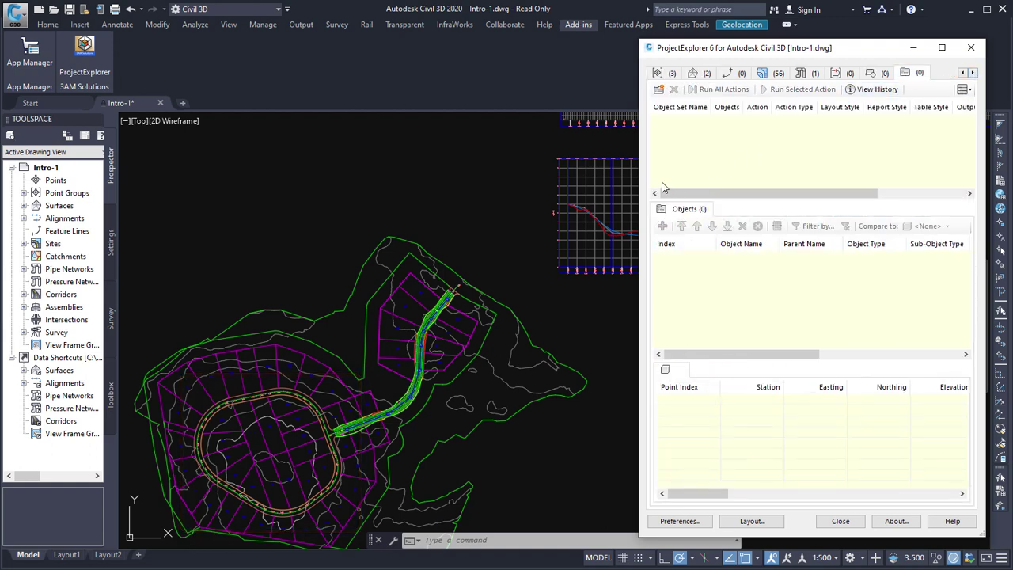
{"action": "left_click", "coordinate": [659, 90]}
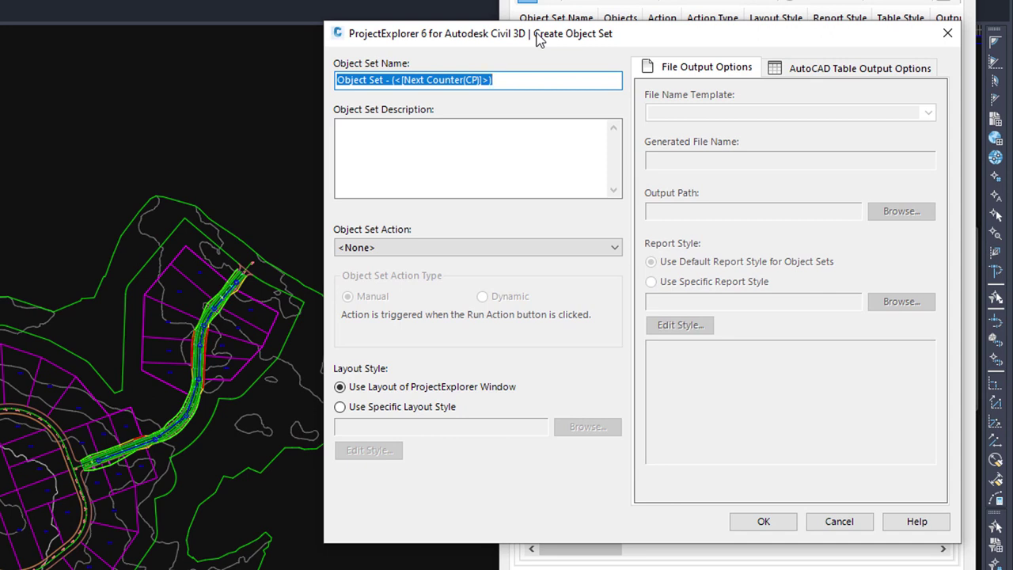
{"action": "left_click", "coordinate": [434, 251]}
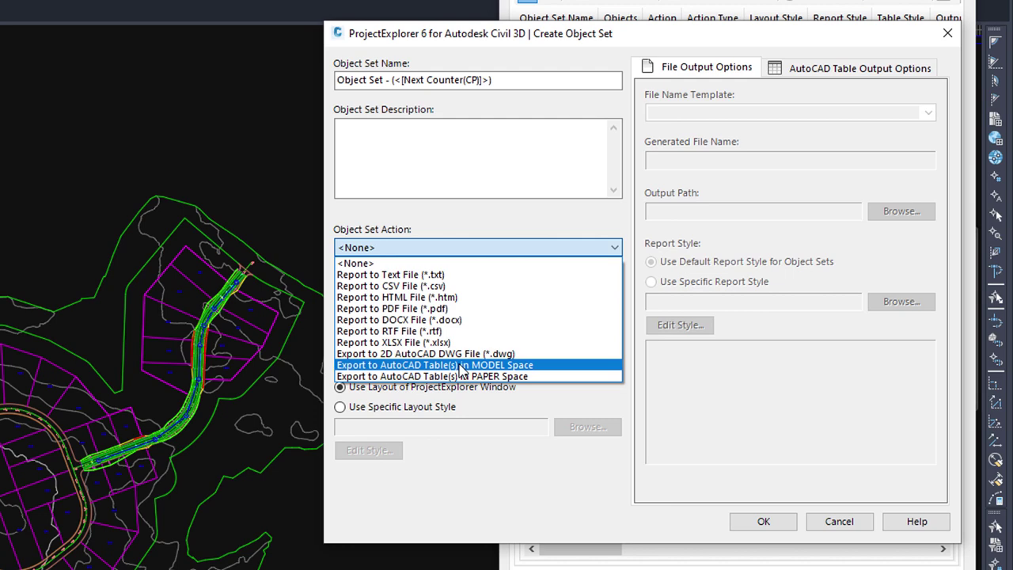
{"action": "left_click", "coordinate": [459, 364]}
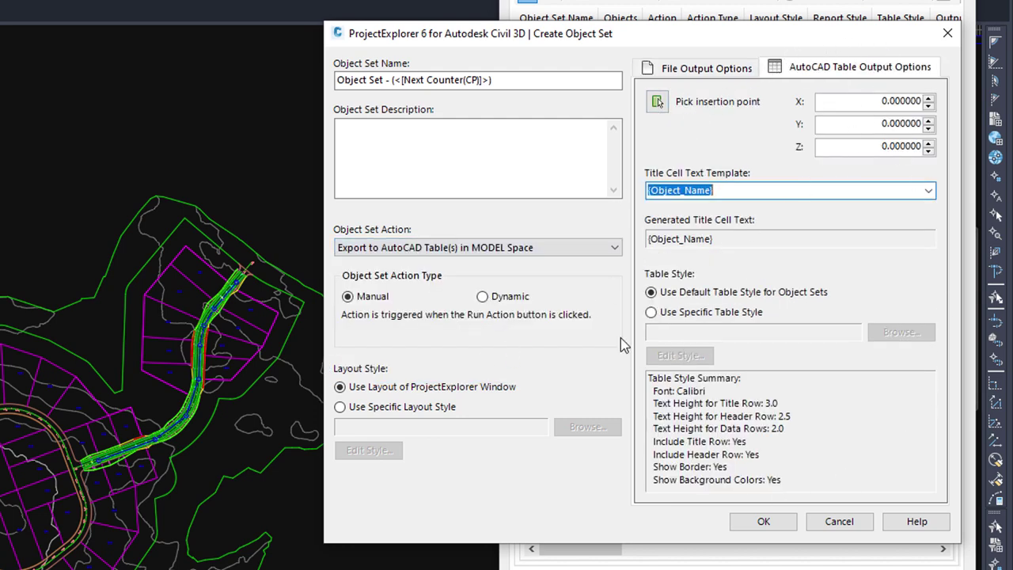
Pick the table insertion point in the empty area northwest of the site plan and create the object set with the Dynamic action type.
{"action": "left_click", "coordinate": [657, 103]}
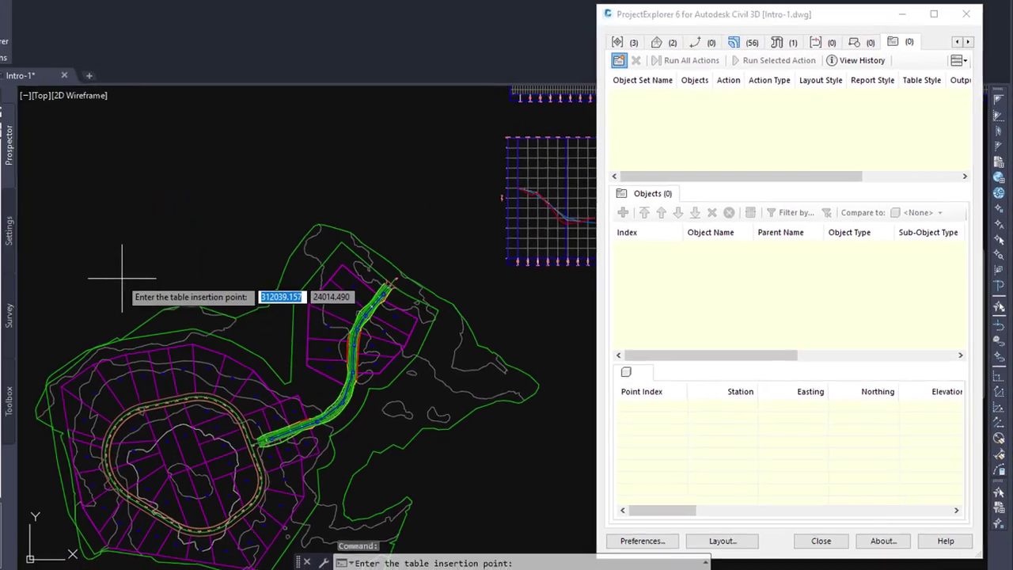
{"action": "left_click", "coordinate": [76, 235]}
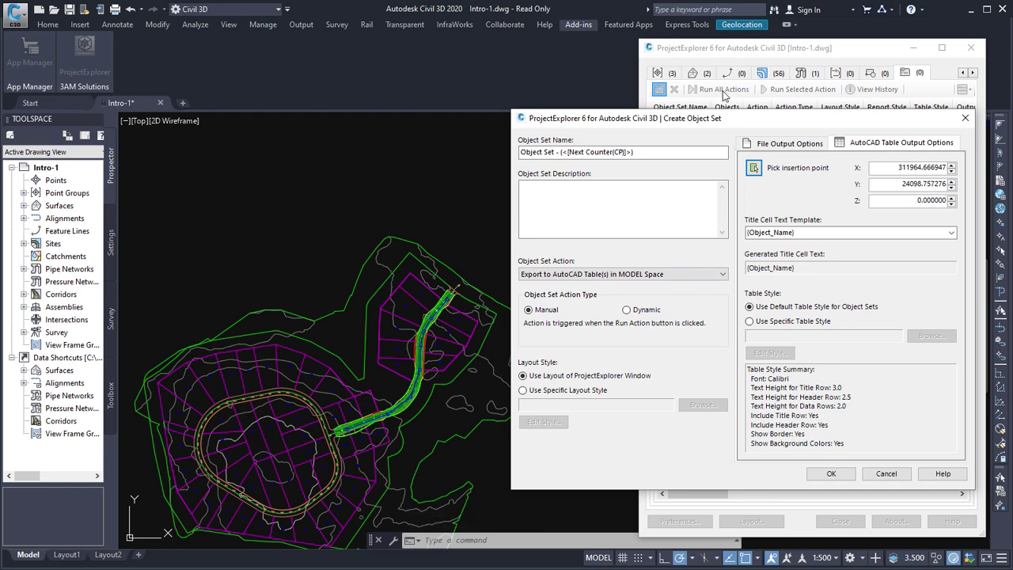
{"action": "left_click", "coordinate": [627, 312]}
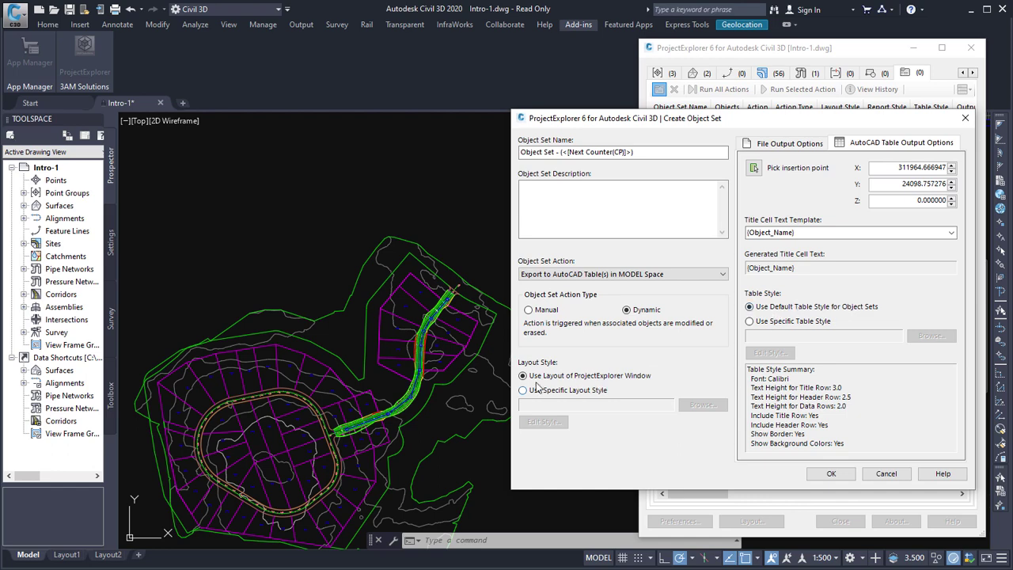
{"action": "left_click", "coordinate": [831, 474]}
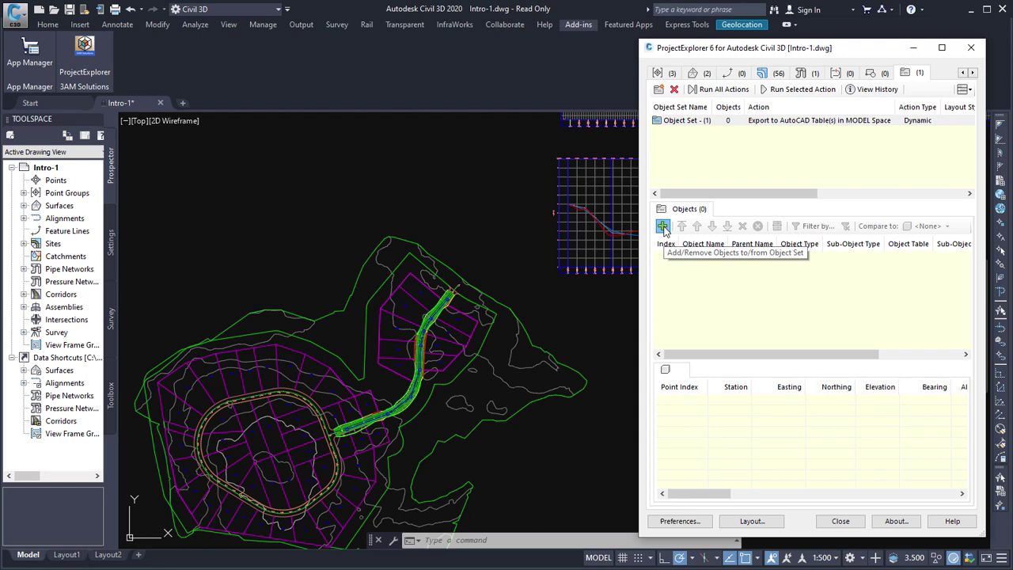
Add the First Street alignment to the new object set.
{"action": "left_click", "coordinate": [663, 228]}
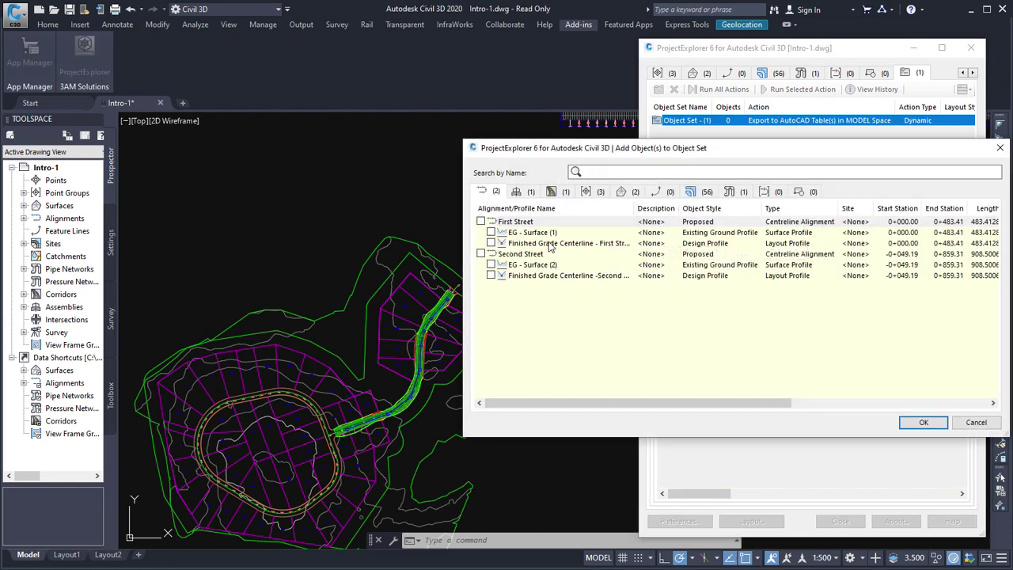
{"action": "left_click", "coordinate": [480, 222]}
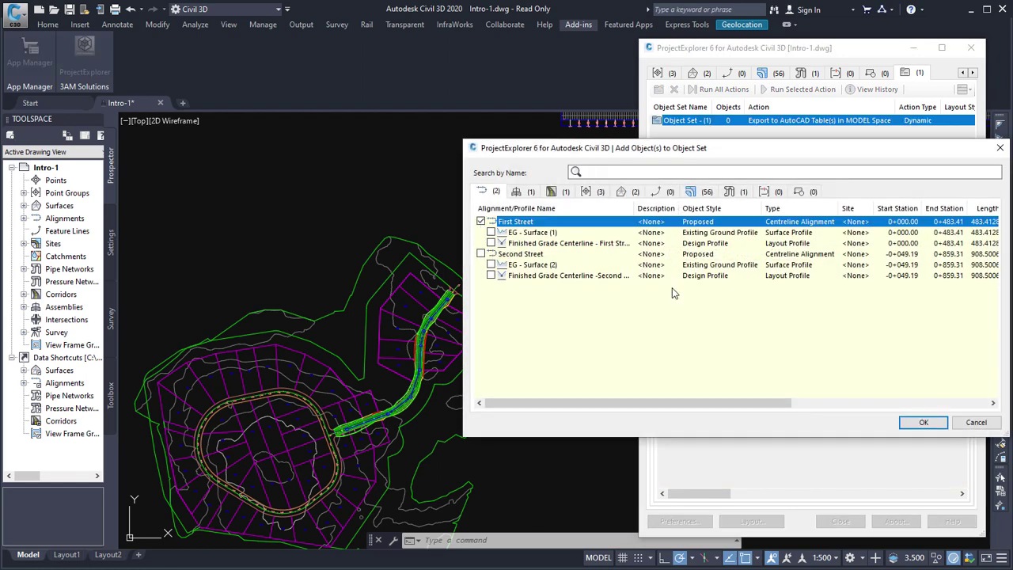
{"action": "left_click", "coordinate": [923, 424]}
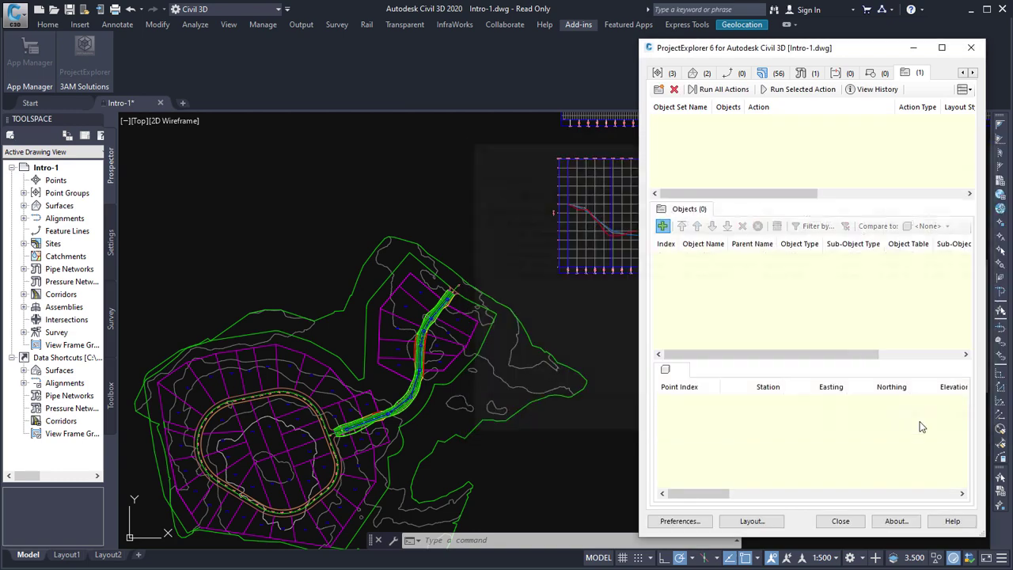
Examine the generated First Street table in the drawing and the alignment station listing in ProjectExplorer.
{"action": "scroll", "coordinate": [232, 291], "scroll_direction": "up", "scroll_amount": 5}
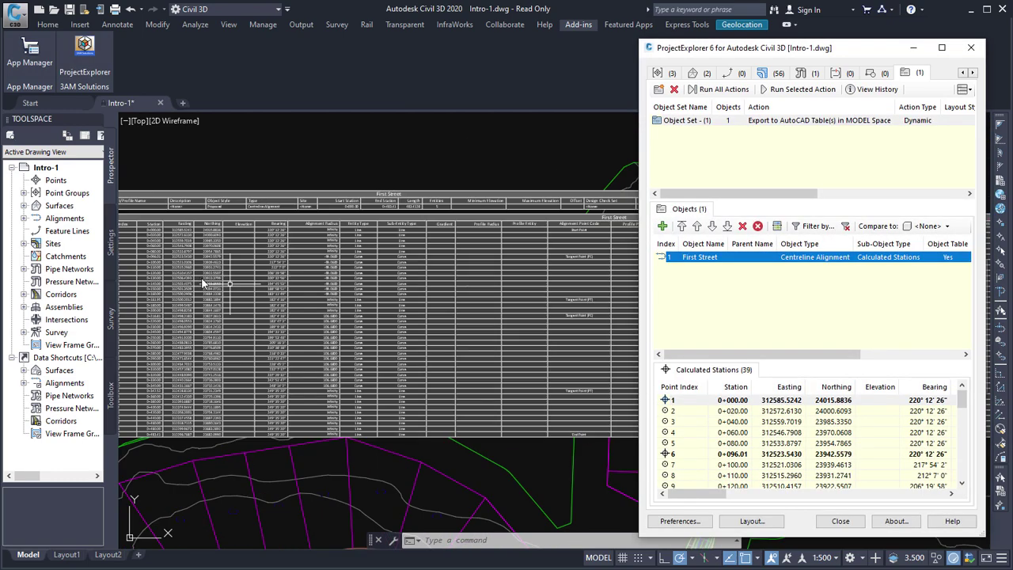
{"action": "middle_click_drag", "start_coordinate": [263, 276], "coordinate": [315, 269]}
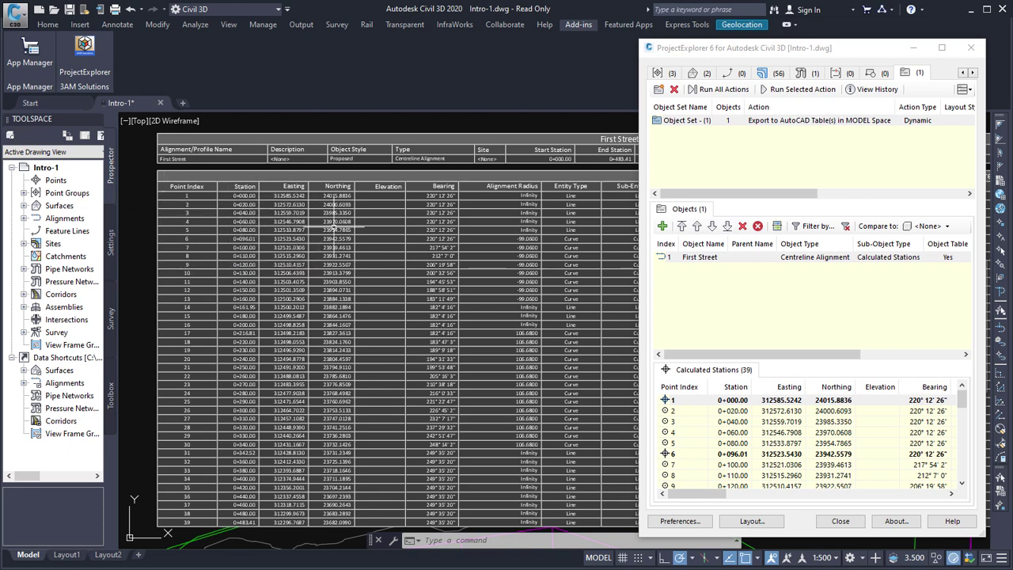
{"action": "left_click", "coordinate": [270, 214]}
{"action": "left_click", "coordinate": [664, 72]}
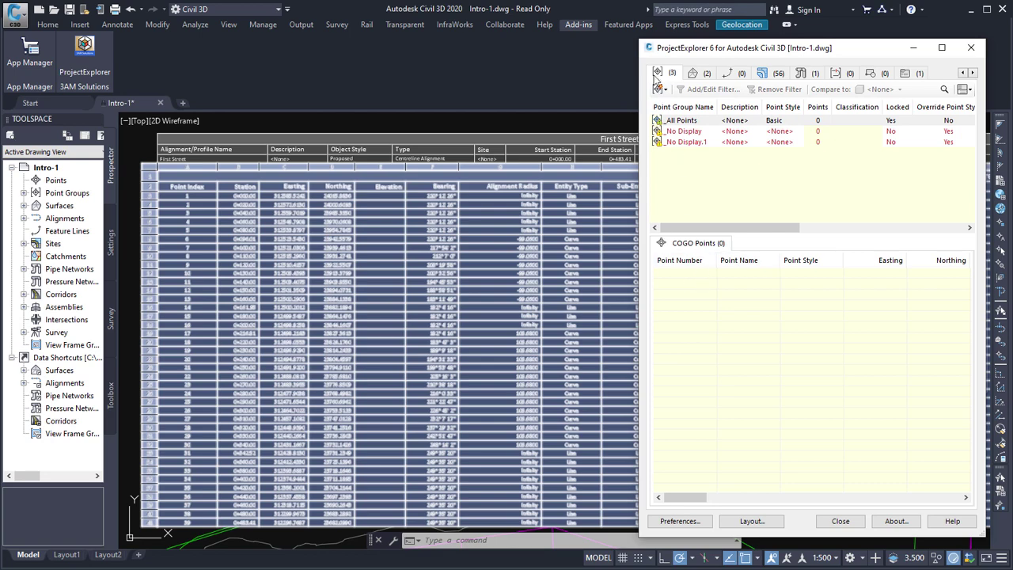
{"action": "left_click", "coordinate": [964, 72]}
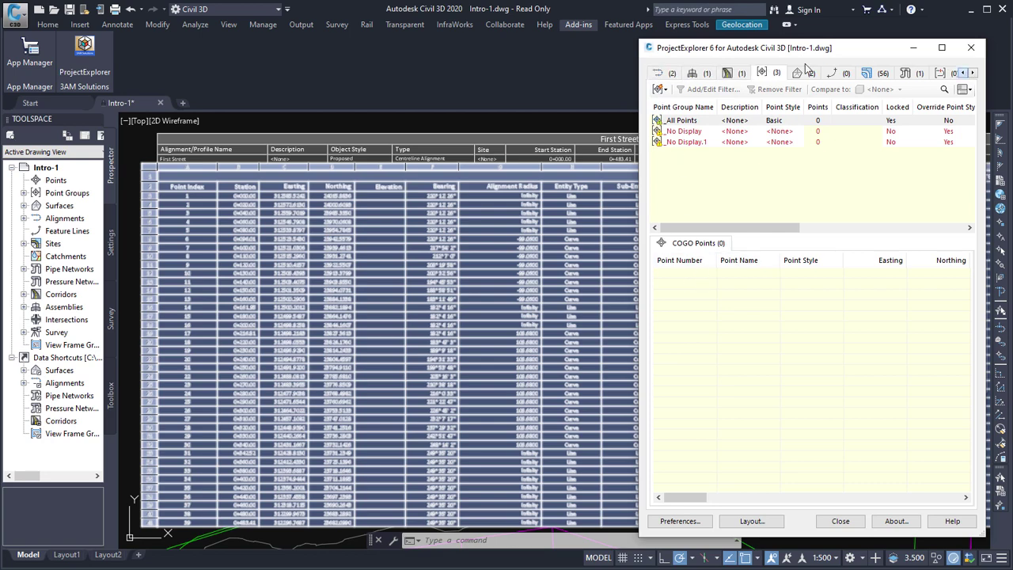
{"action": "left_click", "coordinate": [657, 73]}
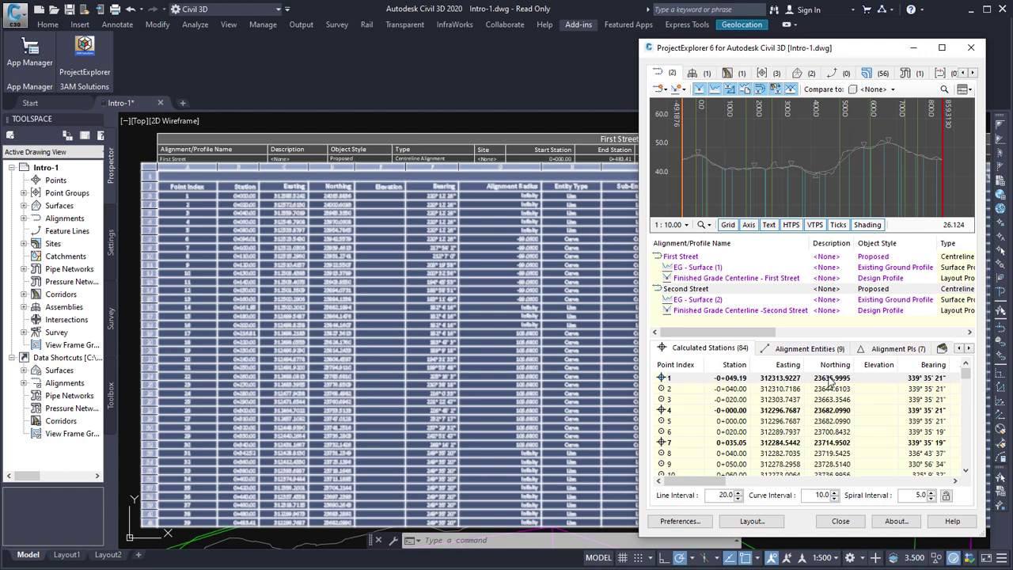
{"action": "left_click", "coordinate": [139, 235]}
{"action": "key", "text": "Escape"}
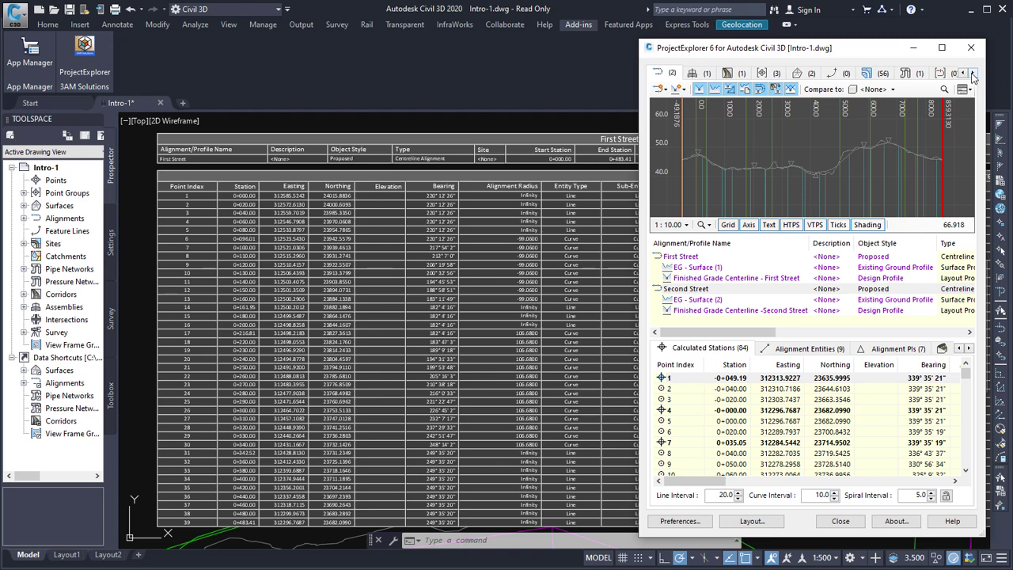
Edit Object Set - (1) to use a specific layout style and open that style for editing.
{"action": "left_click", "coordinate": [974, 74]}
{"action": "left_click", "coordinate": [974, 74]}
{"action": "left_click", "coordinate": [914, 72]}
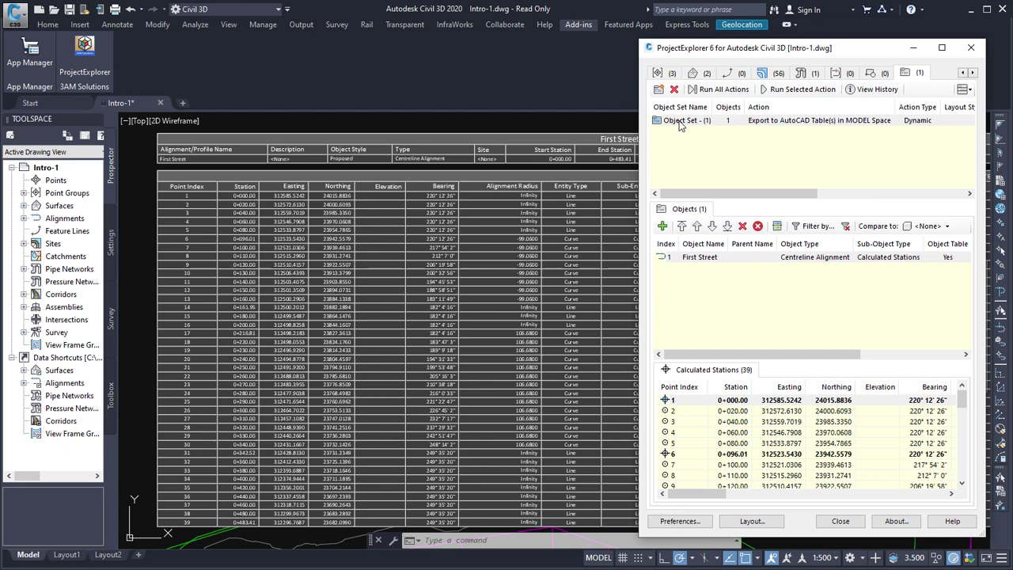
{"action": "double_click", "coordinate": [685, 122]}
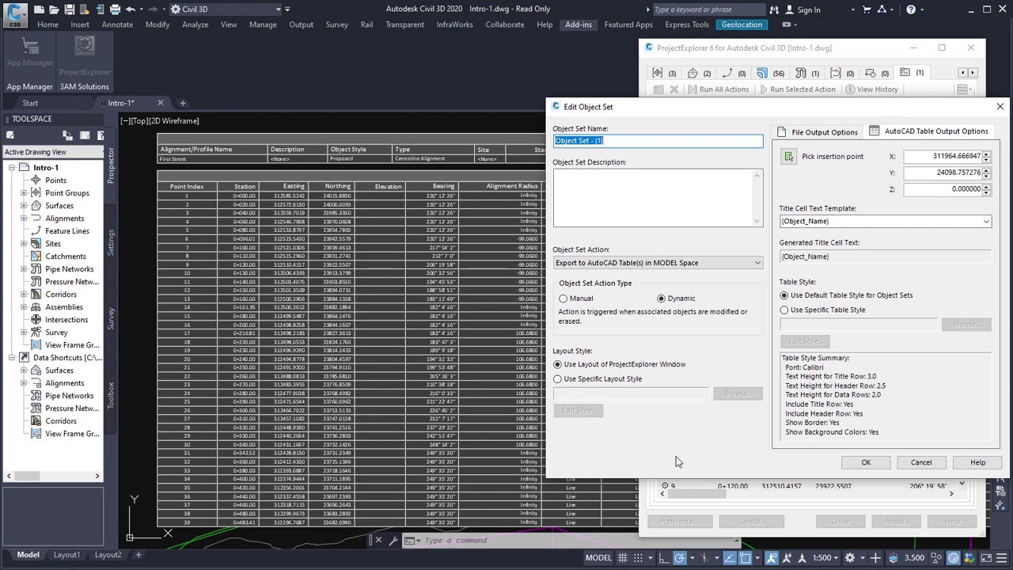
{"action": "left_click", "coordinate": [559, 380]}
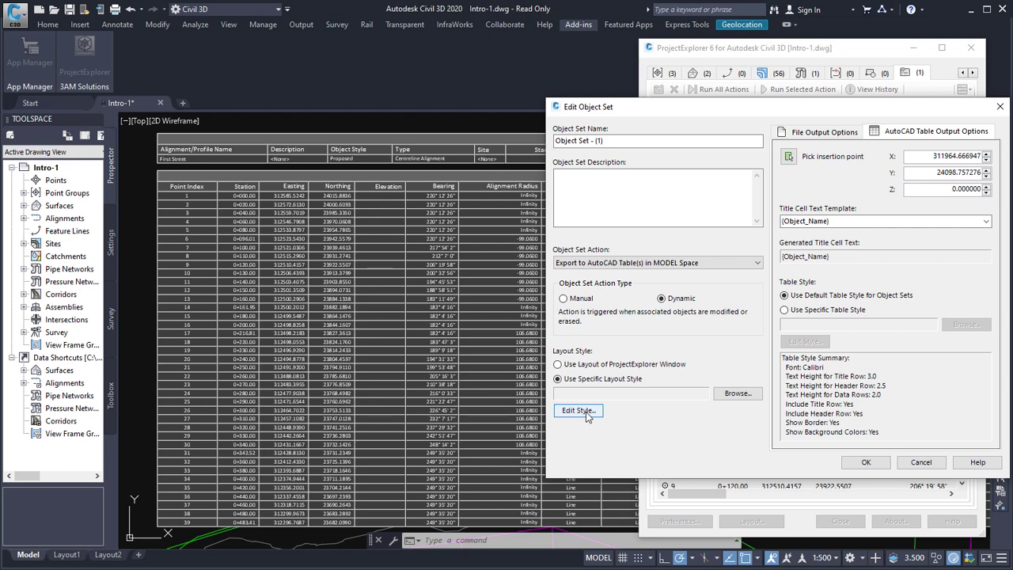
{"action": "left_click", "coordinate": [585, 412]}
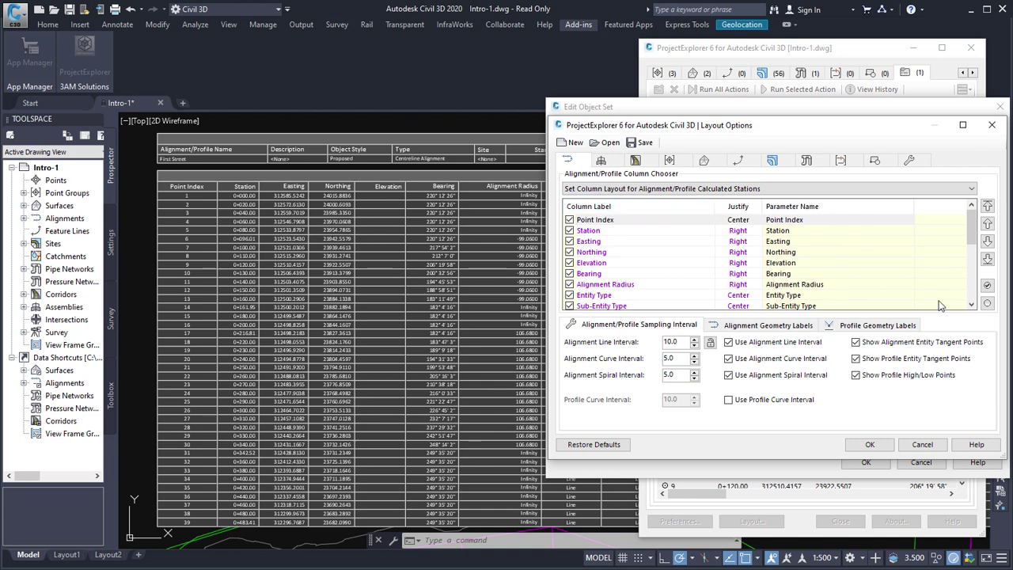
Limit the calculated stations columns to Point Index, Station, Easting, Northing, Bearing, Alignment Radius and Alignment Point Code.
{"action": "left_click", "coordinate": [987, 303]}
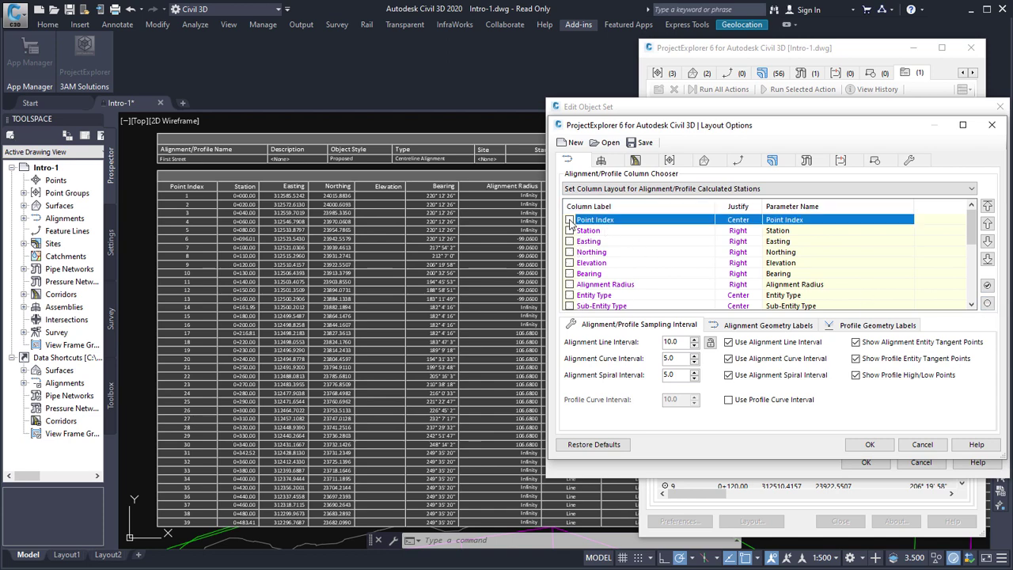
{"action": "left_click", "coordinate": [570, 221]}
{"action": "left_click", "coordinate": [570, 231]}
{"action": "left_click", "coordinate": [570, 242]}
{"action": "left_click", "coordinate": [570, 273]}
{"action": "left_click", "coordinate": [570, 285]}
{"action": "scroll", "coordinate": [574, 286], "scroll_direction": "down", "scroll_amount": 2}
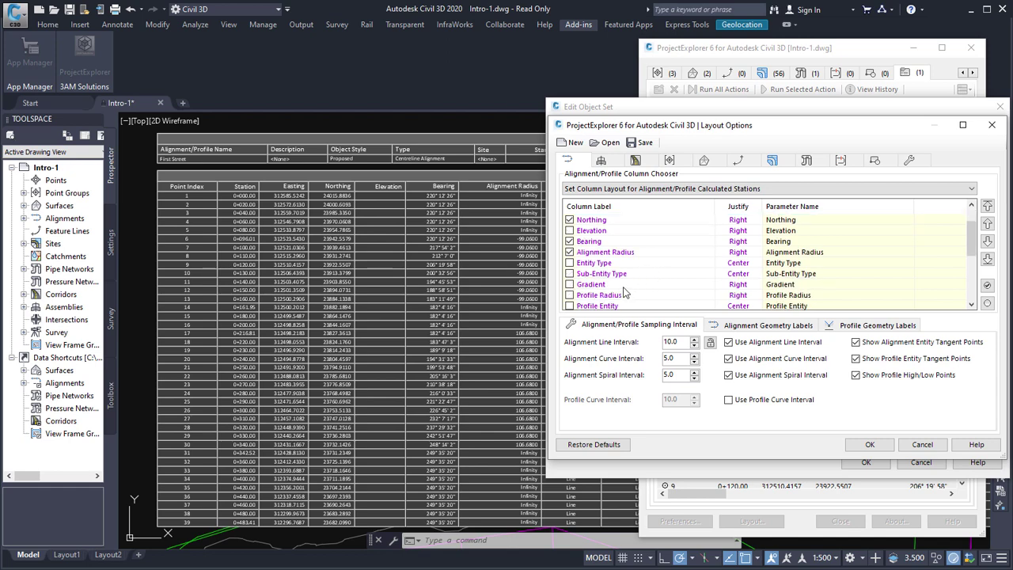
{"action": "left_click", "coordinate": [570, 285]}
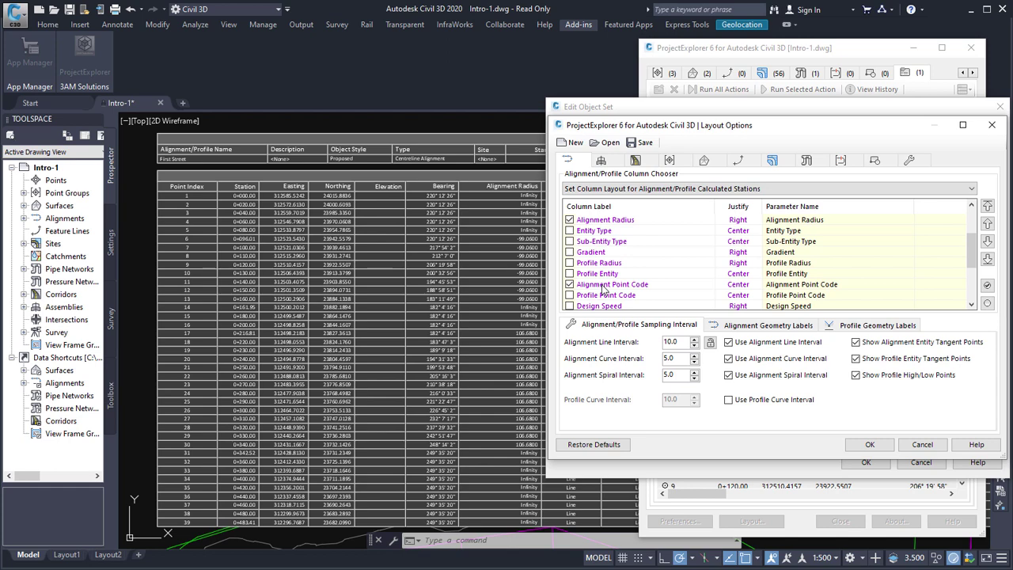
Relabel the Point Index column as POINT.
{"action": "scroll", "coordinate": [603, 290], "scroll_direction": "up", "scroll_amount": 2}
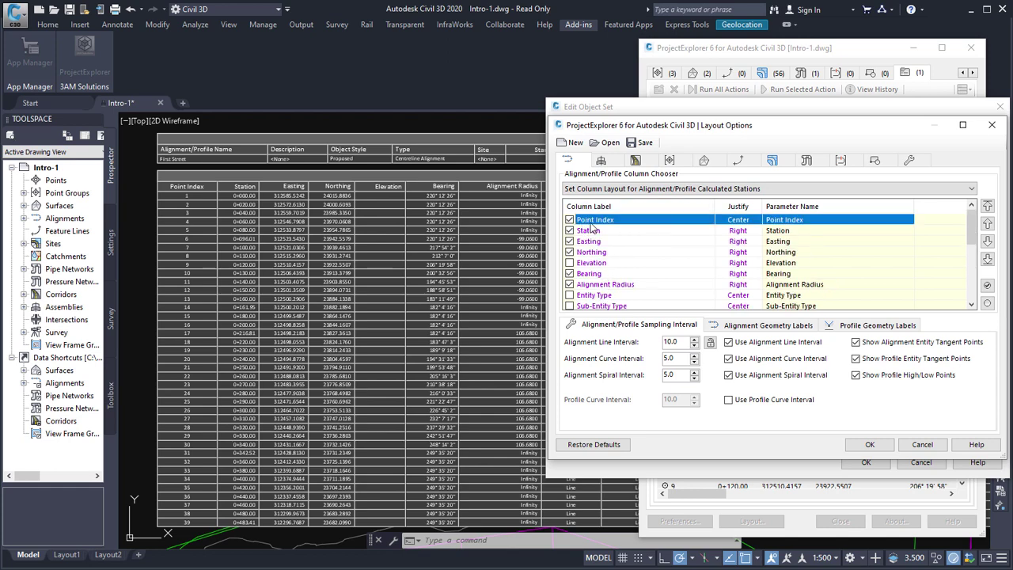
{"action": "left_click", "coordinate": [592, 224]}
{"action": "type", "text": "POINT"}
{"action": "key", "text": "Return"}
Relabel the Station column as CHAINAGE and move it below Northing in the calculated stations columns.
{"action": "left_click", "coordinate": [590, 231]}
{"action": "left_click", "coordinate": [590, 231]}
{"action": "type", "text": "CHAINAGE"}
{"action": "key", "text": "Return"}
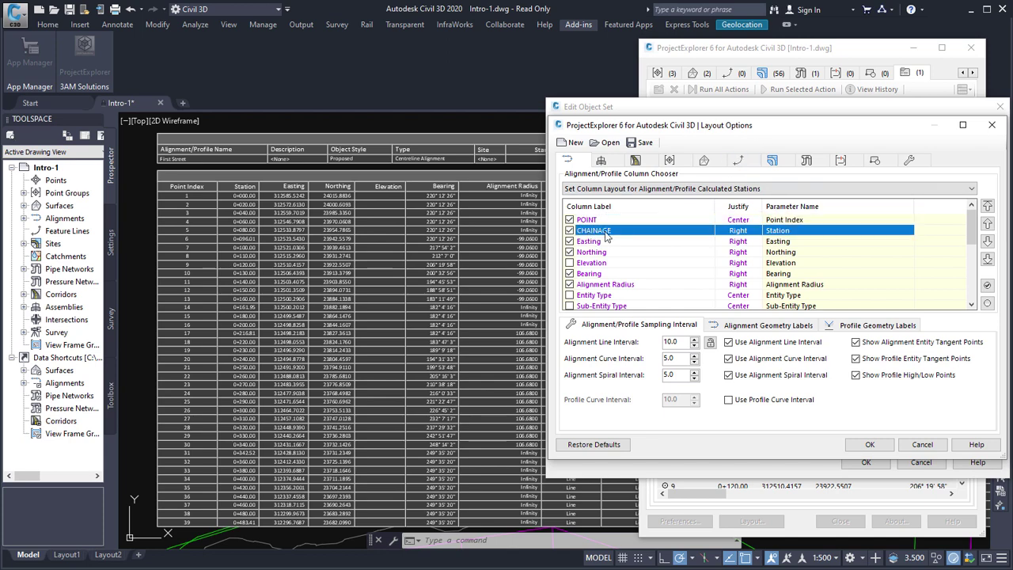
{"action": "left_click", "coordinate": [987, 243]}
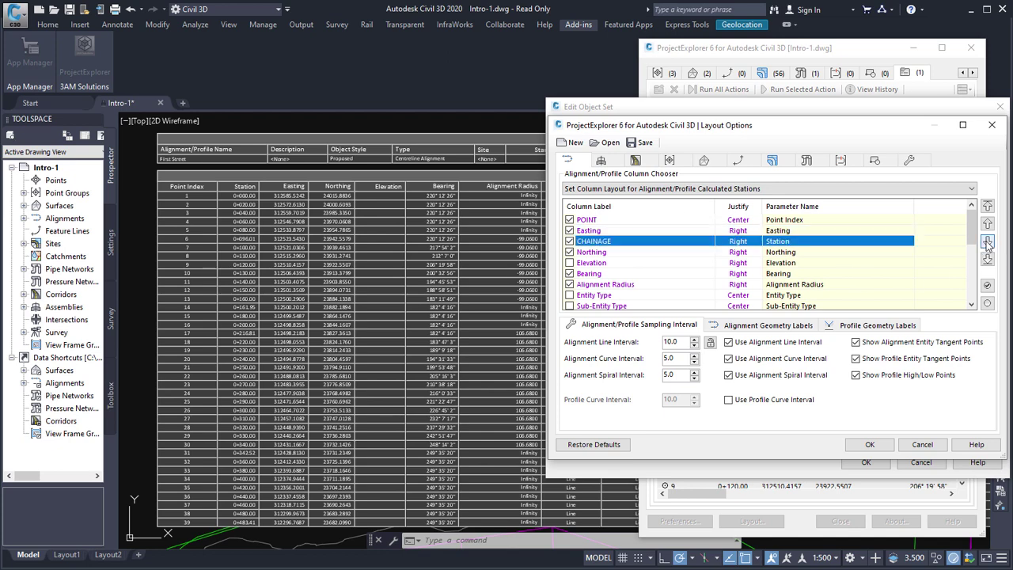
{"action": "left_click", "coordinate": [987, 243]}
Relabel the Easting and Northing columns as EASTING and NORTHING.
{"action": "left_click", "coordinate": [582, 231]}
{"action": "left_click", "coordinate": [582, 231]}
{"action": "type", "text": "EASTING"}
{"action": "key", "text": "Return"}
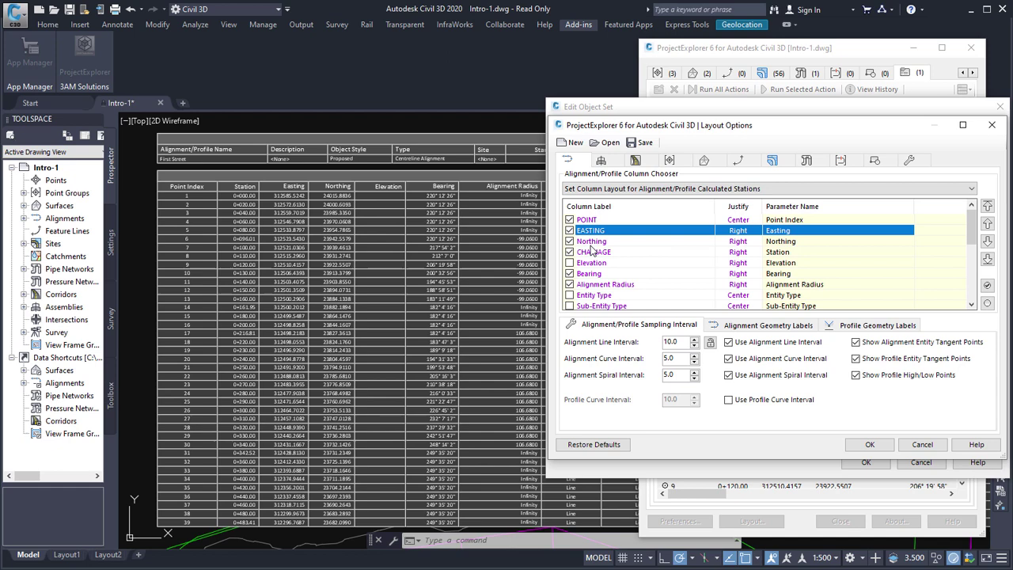
{"action": "left_click", "coordinate": [590, 241]}
{"action": "left_click", "coordinate": [590, 243]}
{"action": "type", "text": "NORTHING"}
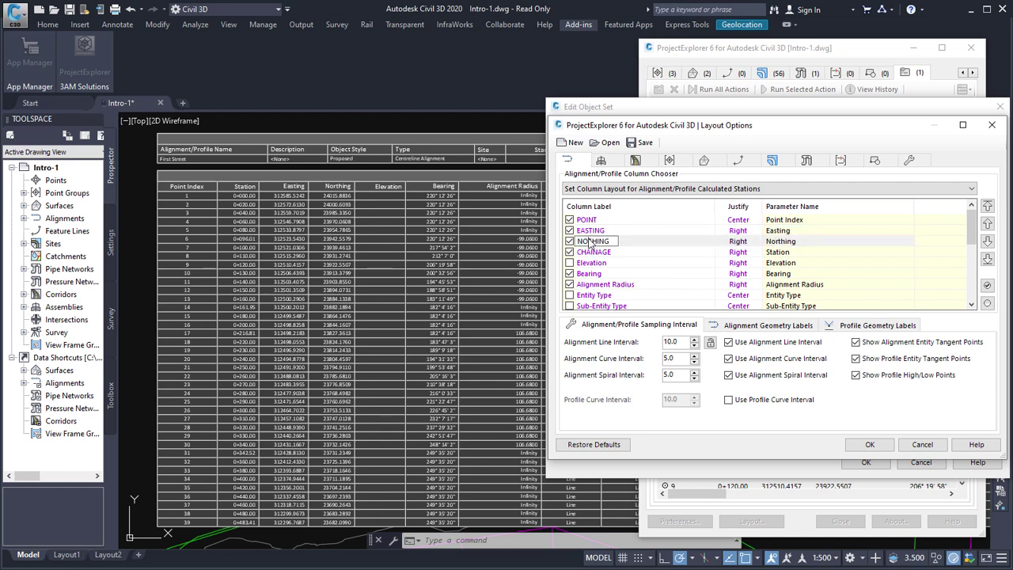
{"action": "key", "text": "Return"}
Relabel the Bearing column as BEARING and the Alignment Radius column as RADIUS.
{"action": "left_click", "coordinate": [603, 273]}
{"action": "left_click", "coordinate": [603, 273]}
{"action": "type", "text": "BEARING"}
{"action": "key", "text": "Return"}
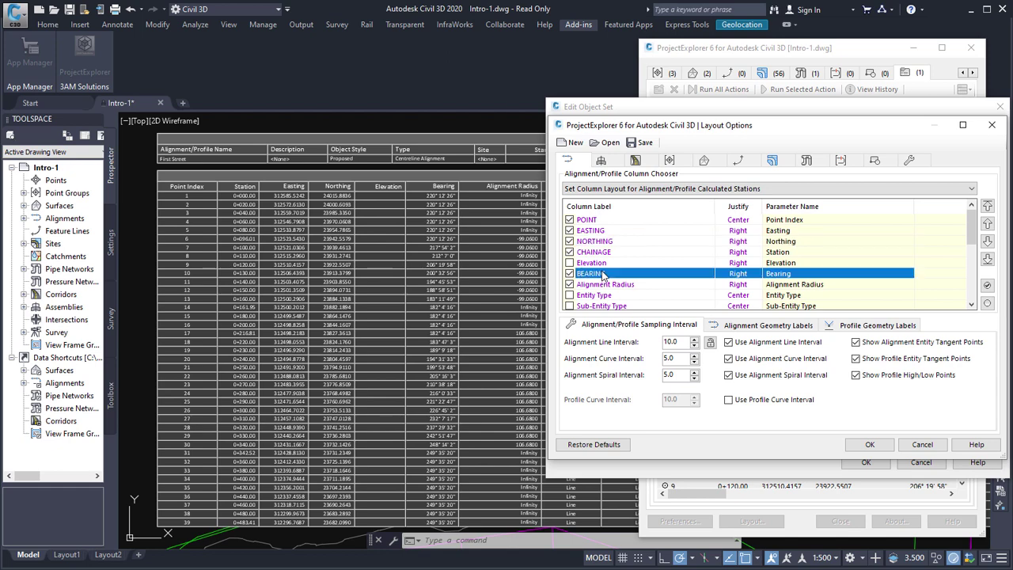
{"action": "left_click", "coordinate": [598, 285]}
{"action": "left_click", "coordinate": [597, 285]}
{"action": "type", "text": "RADIUS"}
{"action": "key", "text": "Return"}
Relabel the Alignment Point Code column as CODE.
{"action": "scroll", "coordinate": [677, 295], "scroll_direction": "down", "scroll_amount": 2}
{"action": "scroll", "coordinate": [677, 294], "scroll_direction": "down", "scroll_amount": 1}
{"action": "left_click", "coordinate": [592, 285]}
{"action": "left_click", "coordinate": [592, 284]}
{"action": "type", "text": "CODE"}
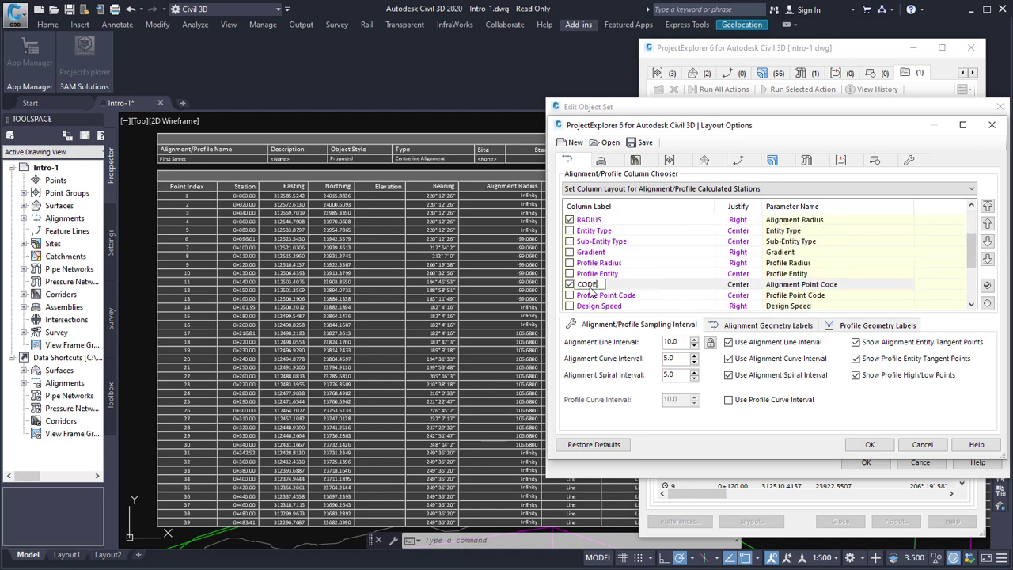
{"action": "key", "text": "Return"}
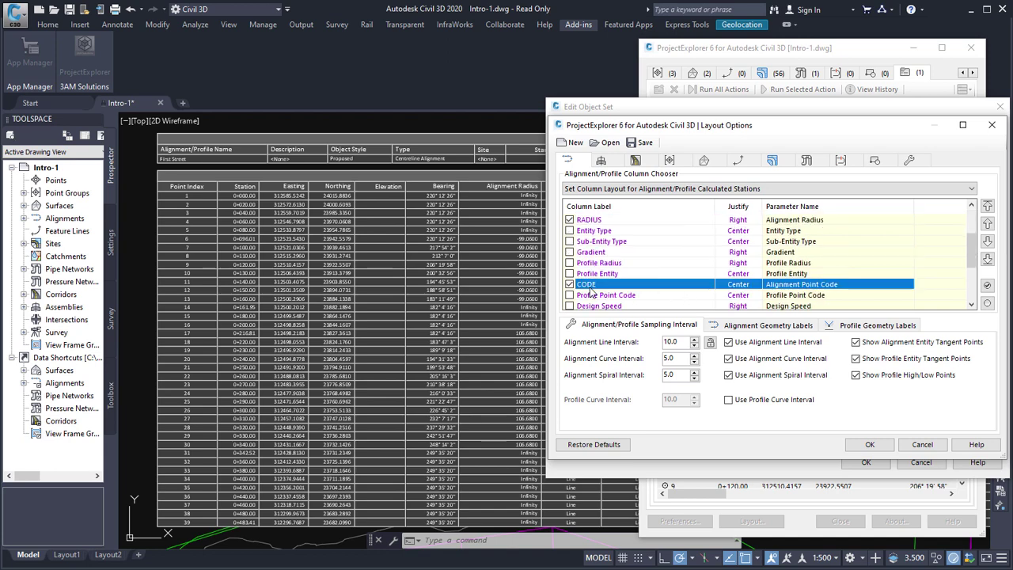
Save the layout style as Intro-1-Alignment.xmpt and apply it to Object Set - (1).
{"action": "left_click", "coordinate": [633, 144]}
{"action": "left_click", "coordinate": [516, 405]}
{"action": "type", "text": "-A"}
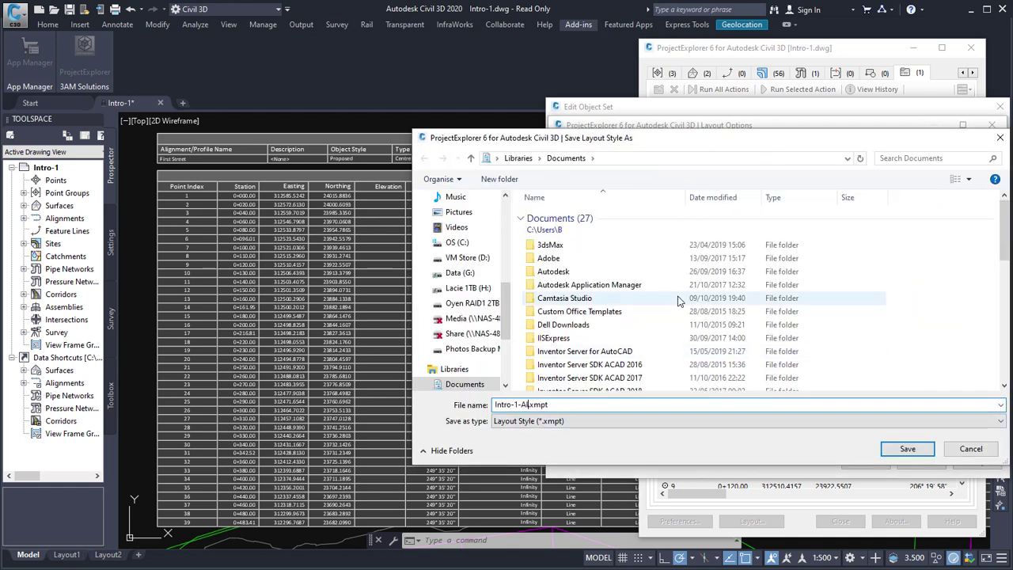
{"action": "type", "text": "lignment"}
{"action": "left_click", "coordinate": [910, 453]}
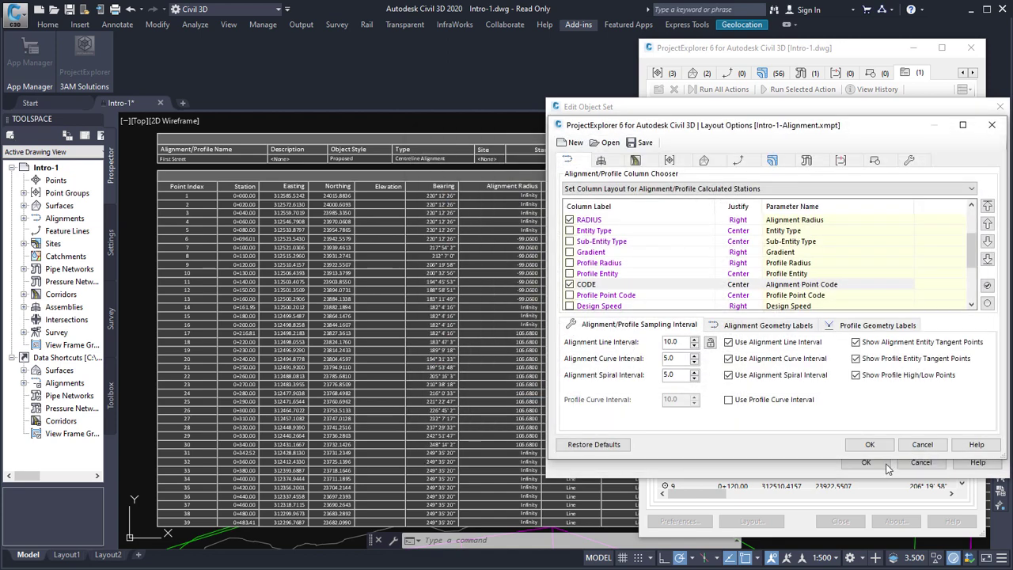
{"action": "left_click", "coordinate": [870, 445]}
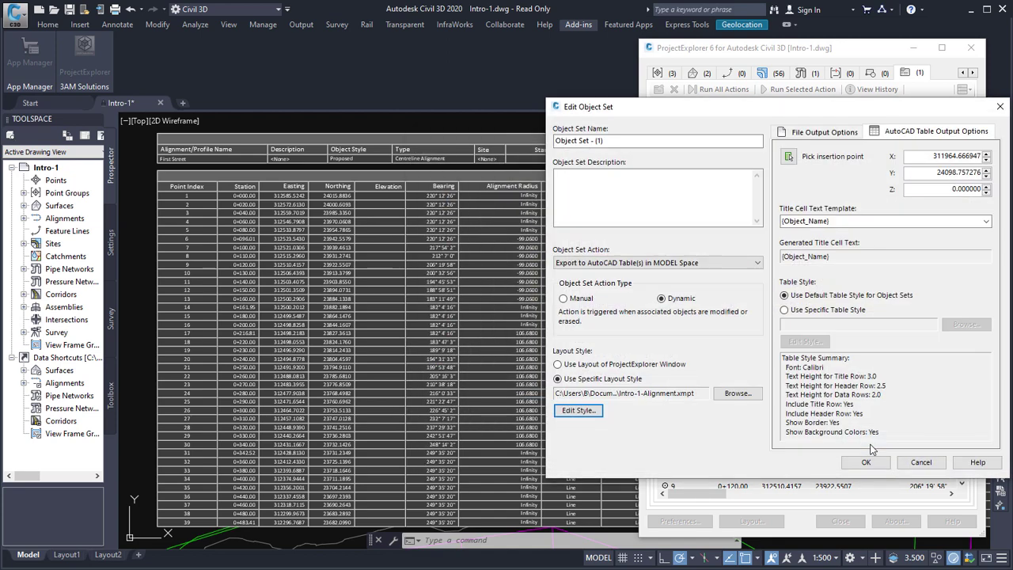
{"action": "left_click", "coordinate": [866, 463]}
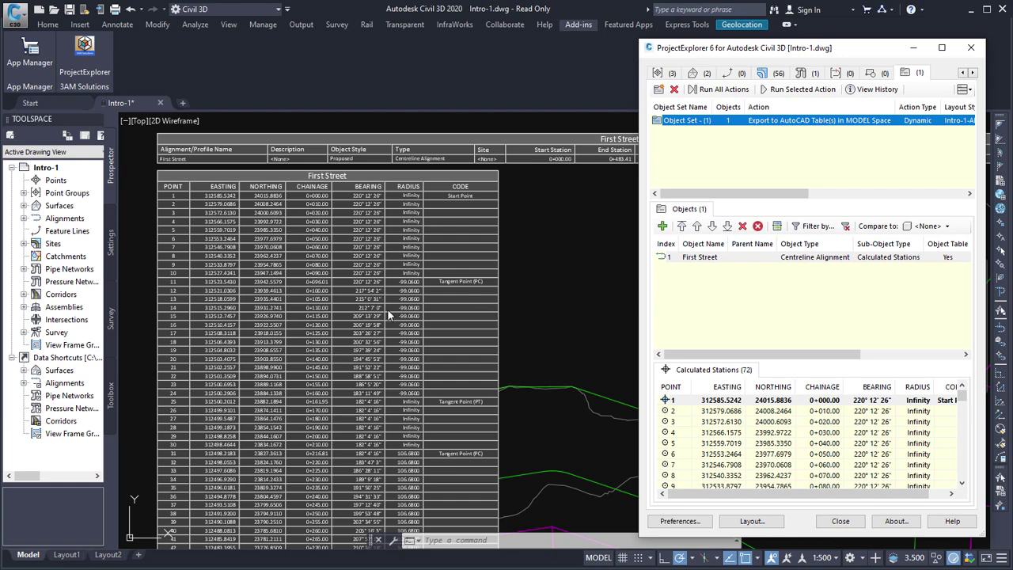
Turn off the alignment line, curve and spiral intervals, profile entity tangent points and profile high/low points in the object set's layout style, and save it.
{"action": "scroll", "coordinate": [311, 209], "scroll_direction": "up", "scroll_amount": 5}
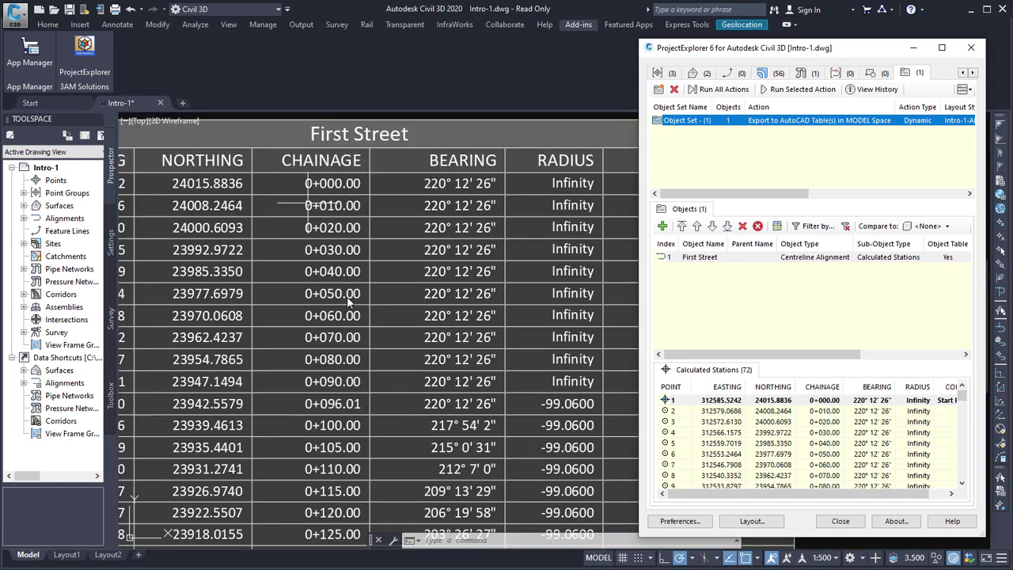
{"action": "scroll", "coordinate": [341, 299], "scroll_direction": "down", "scroll_amount": 4}
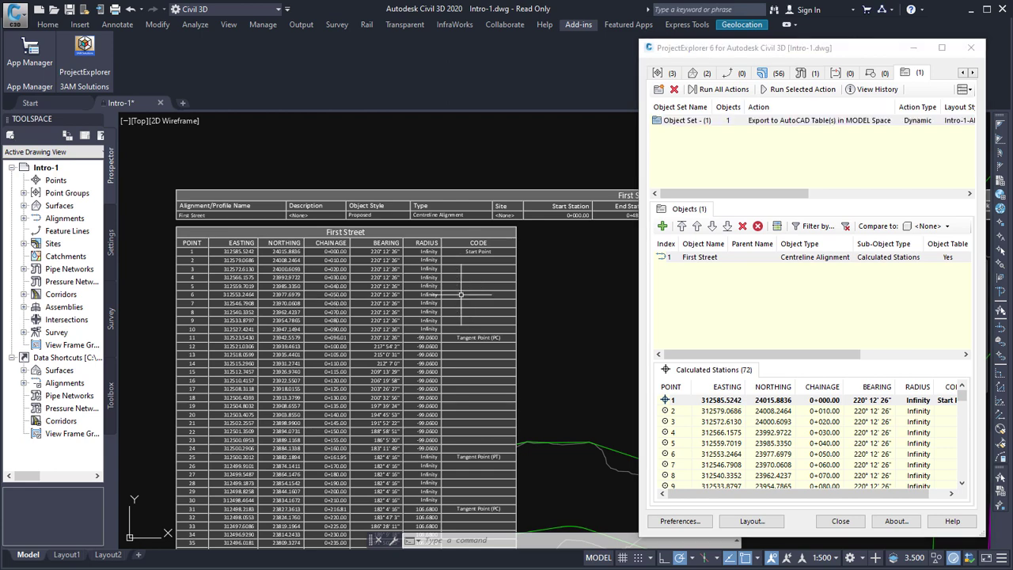
{"action": "middle_click_drag", "start_coordinate": [462, 294], "coordinate": [452, 232]}
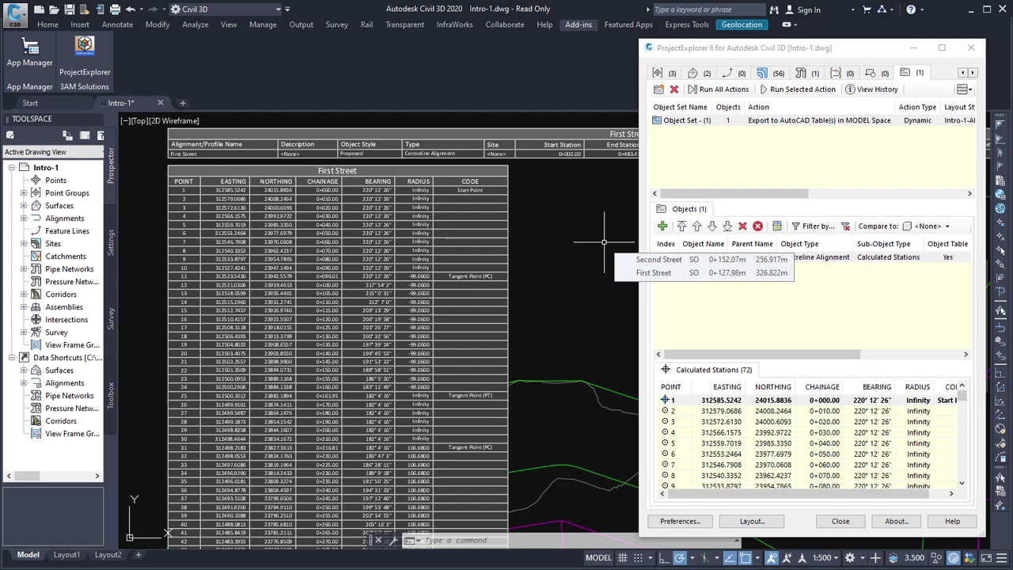
{"action": "double_click", "coordinate": [685, 120]}
{"action": "left_click", "coordinate": [591, 412]}
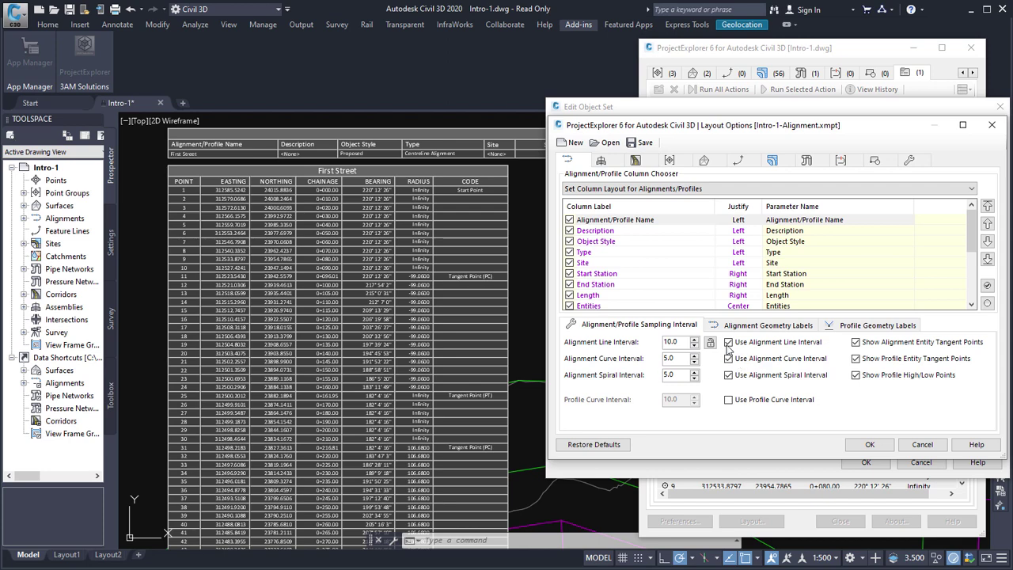
{"action": "left_click", "coordinate": [729, 343]}
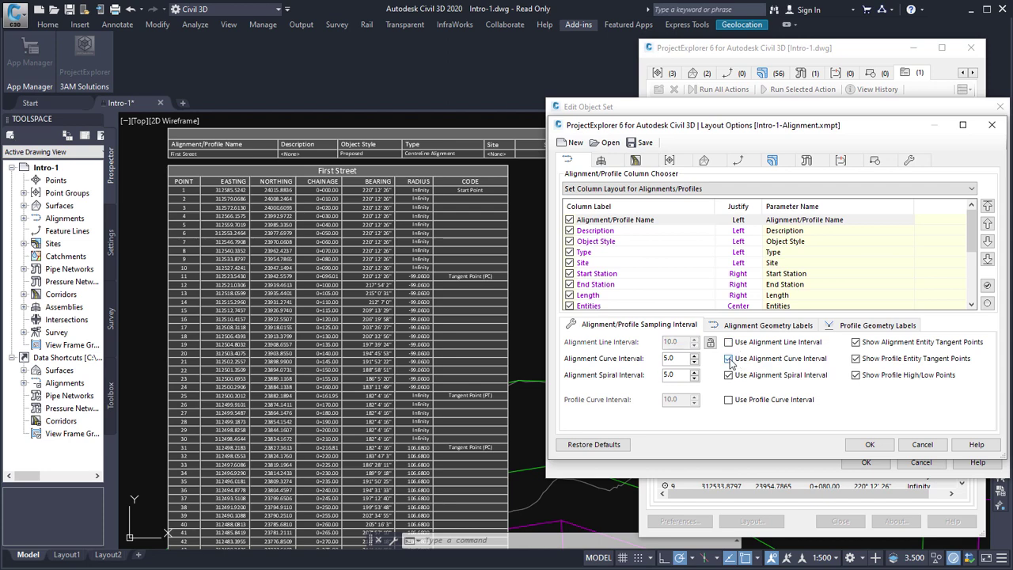
{"action": "left_click", "coordinate": [729, 358]}
{"action": "left_click", "coordinate": [729, 375]}
{"action": "left_click", "coordinate": [856, 358]}
{"action": "left_click", "coordinate": [855, 375]}
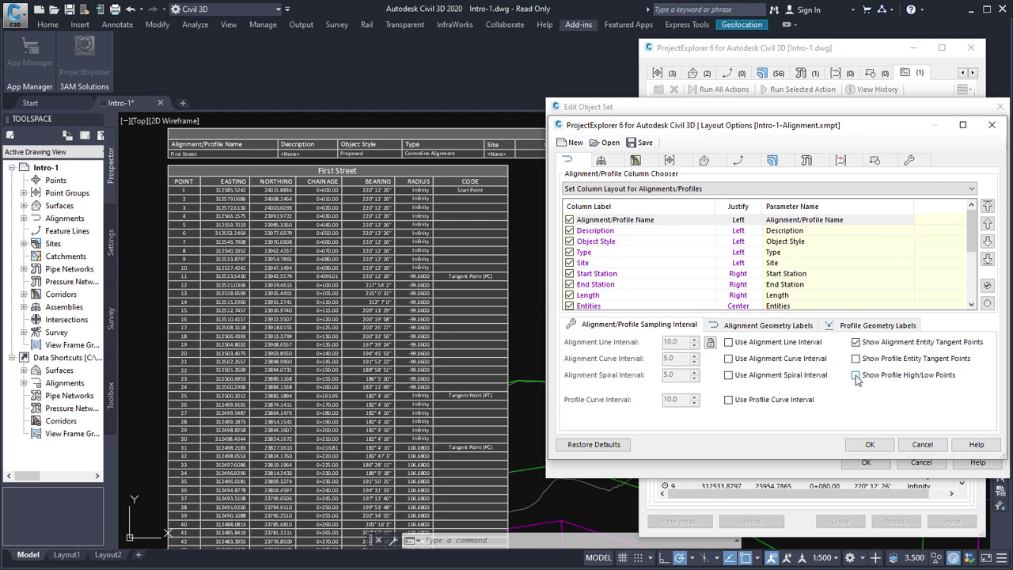
{"action": "left_click", "coordinate": [868, 446]}
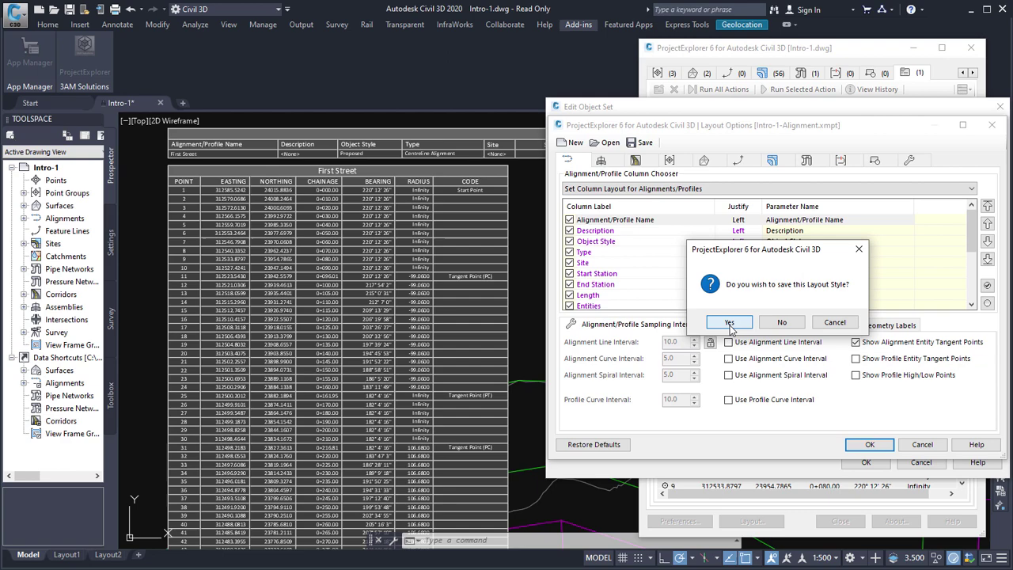
{"action": "left_click", "coordinate": [729, 324]}
{"action": "left_click", "coordinate": [863, 463]}
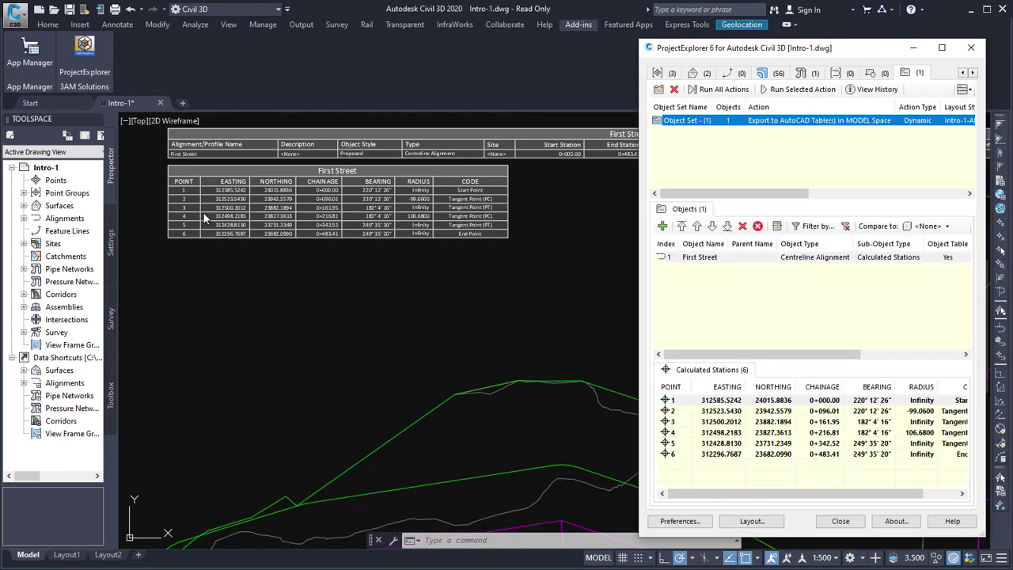
Frame the regenerated First Street table in the drawing and close the Toolspace so all its columns fit.
{"action": "scroll", "coordinate": [307, 181], "scroll_direction": "up", "scroll_amount": 3}
{"action": "scroll", "coordinate": [359, 248], "scroll_direction": "up", "scroll_amount": 2}
{"action": "mouse_move", "coordinate": [359, 249]}
{"action": "middle_mouse_down"}
{"action": "mouse_move", "coordinate": [433, 348]}
{"action": "mouse_move", "coordinate": [529, 392]}
{"action": "mouse_move", "coordinate": [526, 372]}
{"action": "middle_mouse_up"}
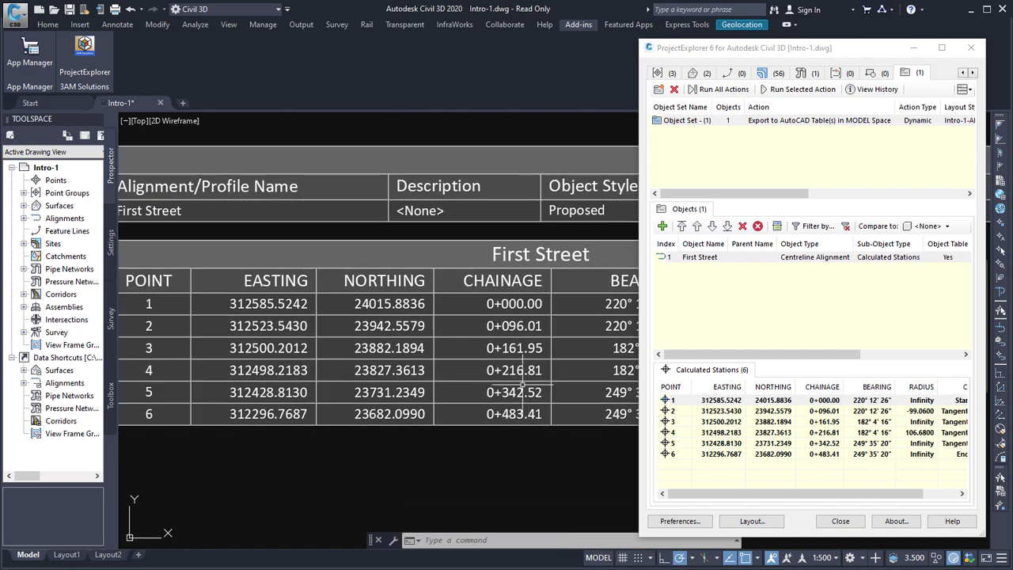
{"action": "scroll", "coordinate": [457, 331], "scroll_direction": "down", "scroll_amount": 2}
{"action": "middle_click_drag", "start_coordinate": [457, 330], "coordinate": [362, 283]}
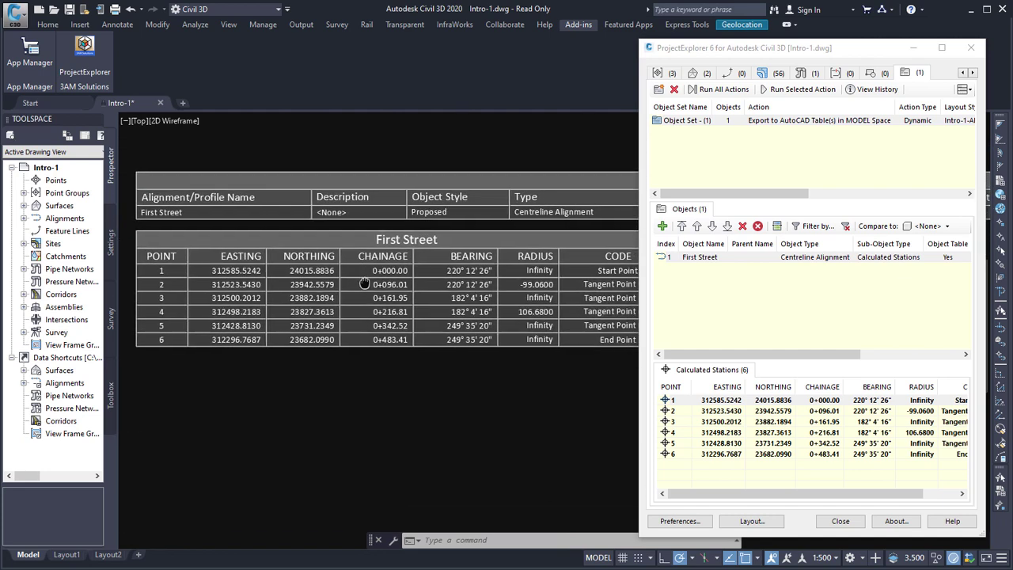
{"action": "left_click", "coordinate": [96, 120]}
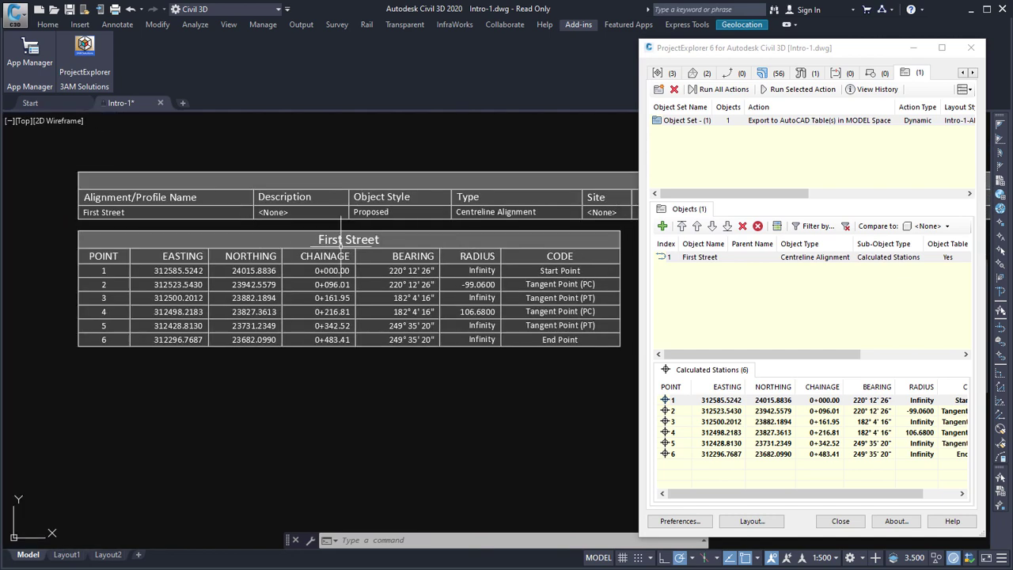
{"action": "left_click", "coordinate": [720, 525]}
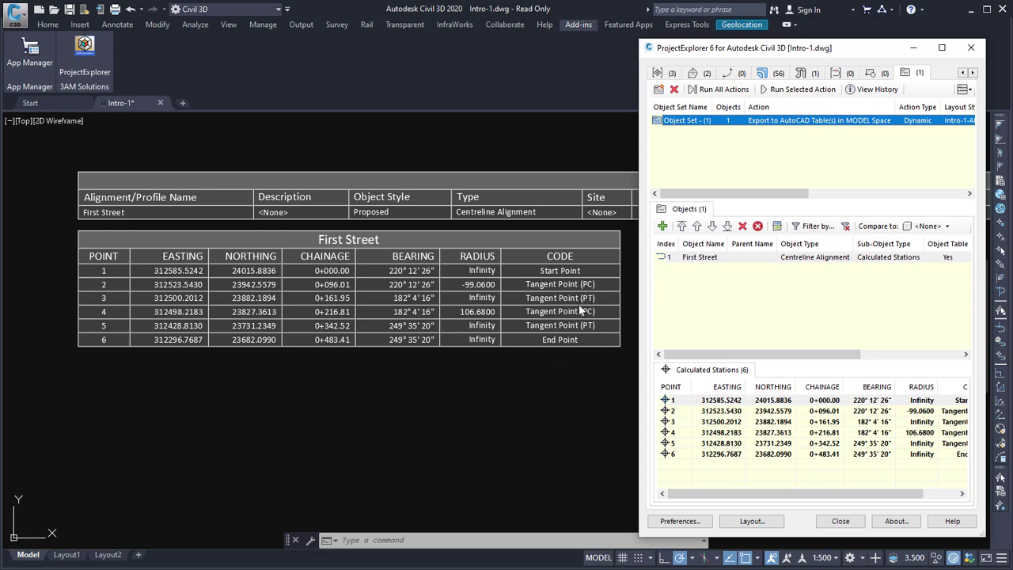
Switch the layout style of Object Set - (1) to Intro-1-AlignmentTable.xmpt and apply it.
{"action": "double_click", "coordinate": [710, 127]}
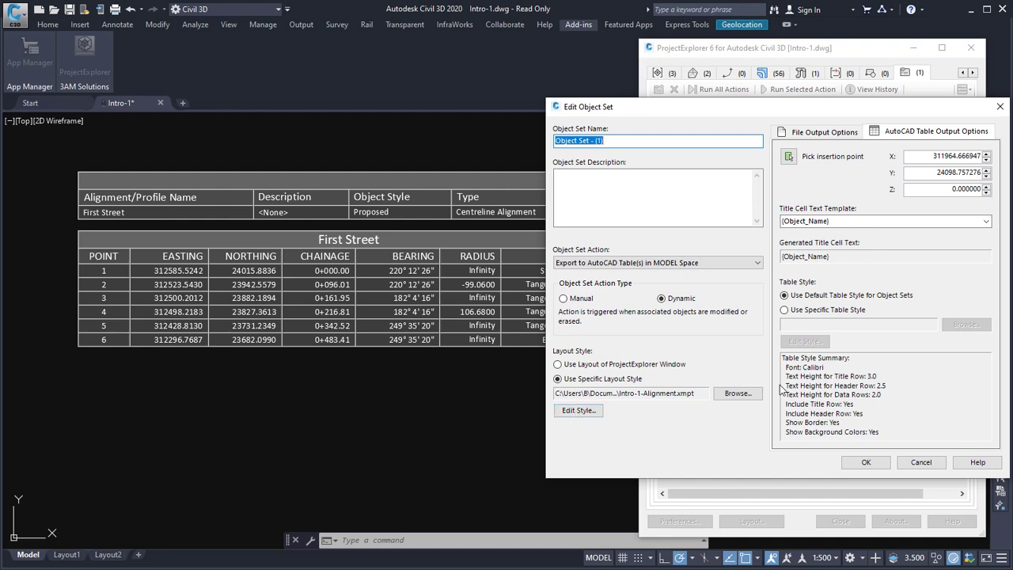
{"action": "left_click", "coordinate": [737, 393]}
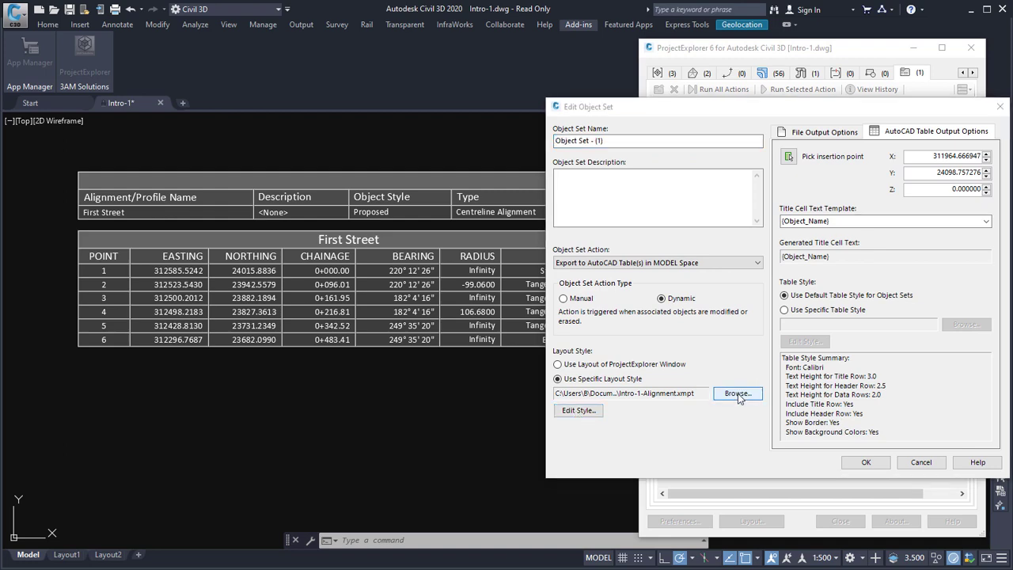
{"action": "scroll", "coordinate": [779, 313], "scroll_direction": "down", "scroll_amount": 2}
{"action": "scroll", "coordinate": [779, 312], "scroll_direction": "down", "scroll_amount": 2}
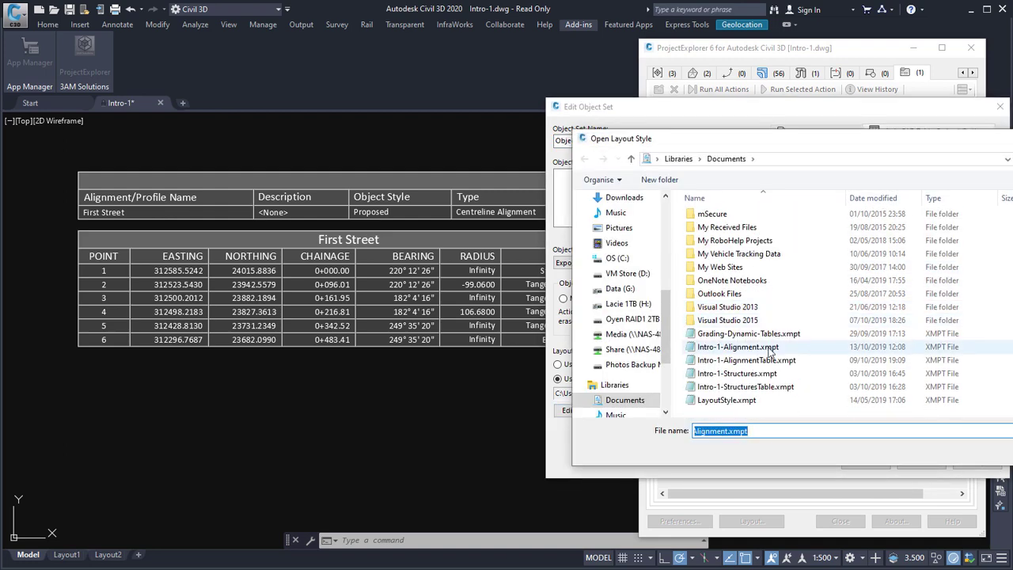
{"action": "double_click", "coordinate": [760, 359]}
{"action": "left_click", "coordinate": [868, 464]}
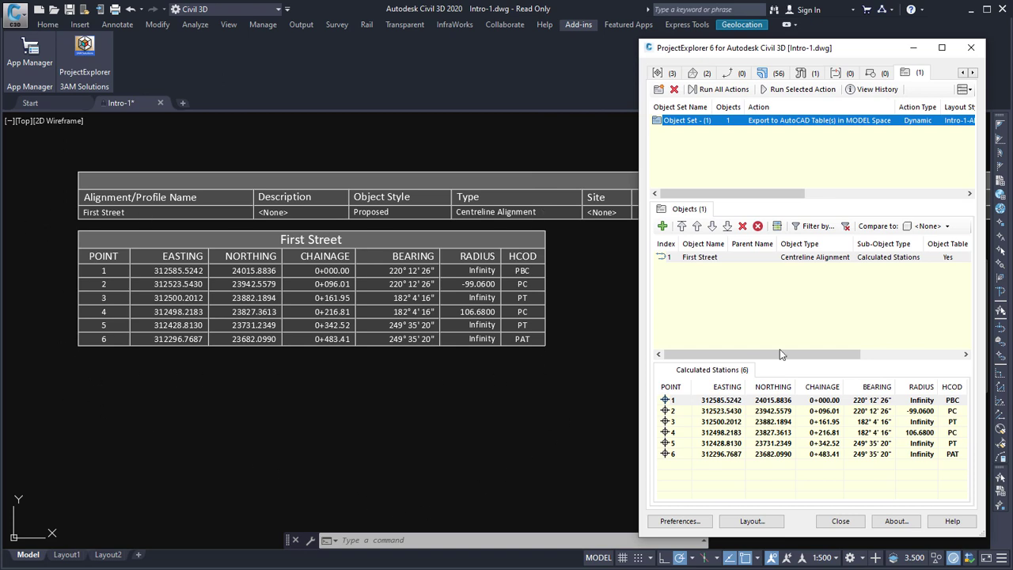
Suppress the object table output for the First Street item in the object set, keeping its sub-object table.
{"action": "left_click_drag", "start_coordinate": [805, 356], "coordinate": [871, 356]}
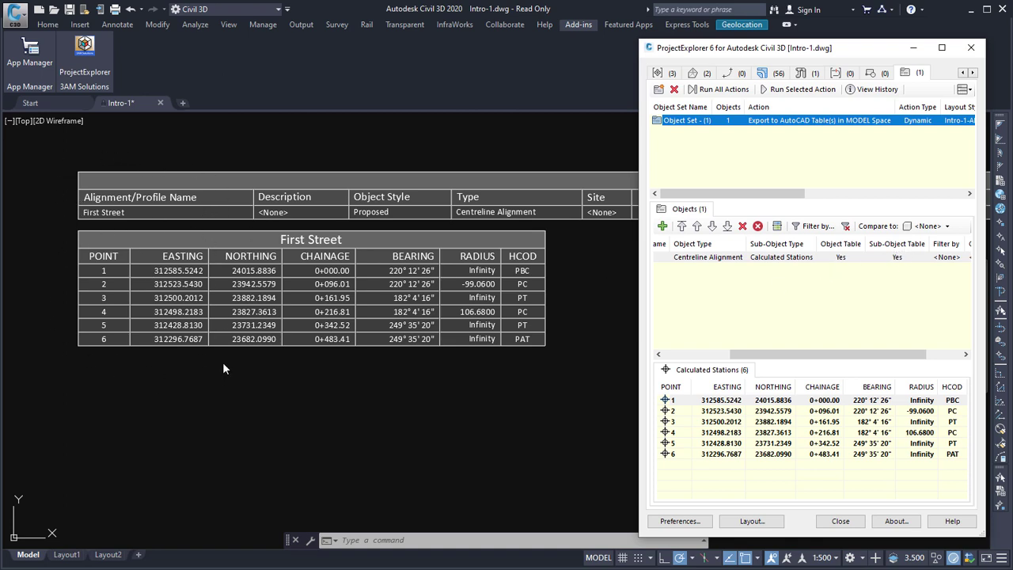
{"action": "double_click", "coordinate": [840, 260]}
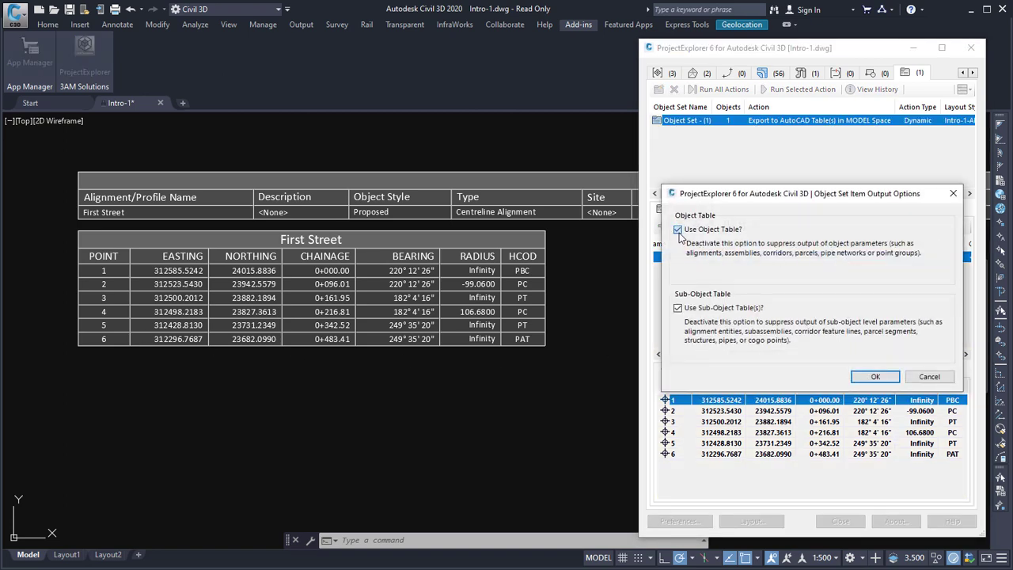
{"action": "left_click", "coordinate": [678, 229]}
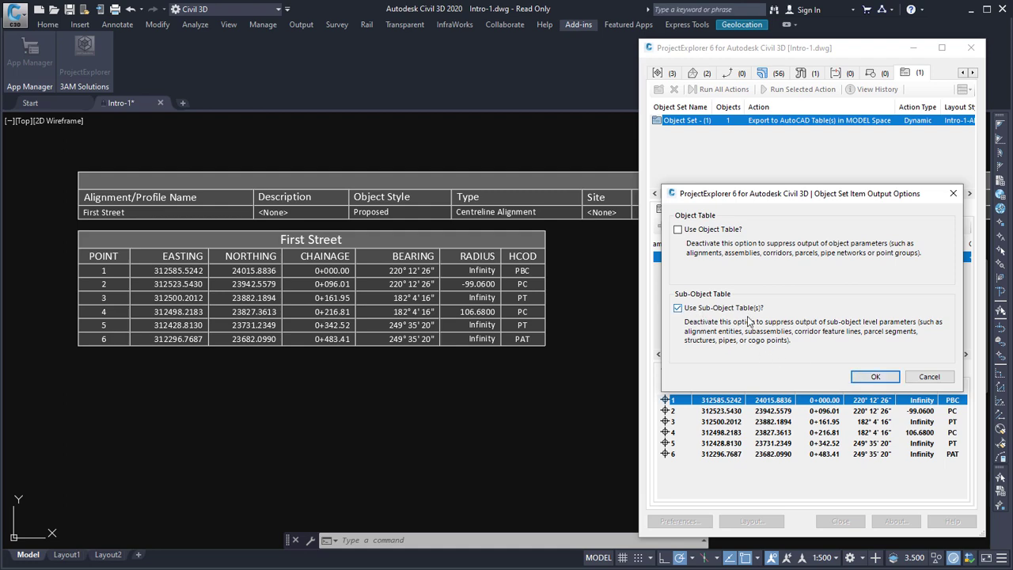
{"action": "left_click", "coordinate": [867, 378]}
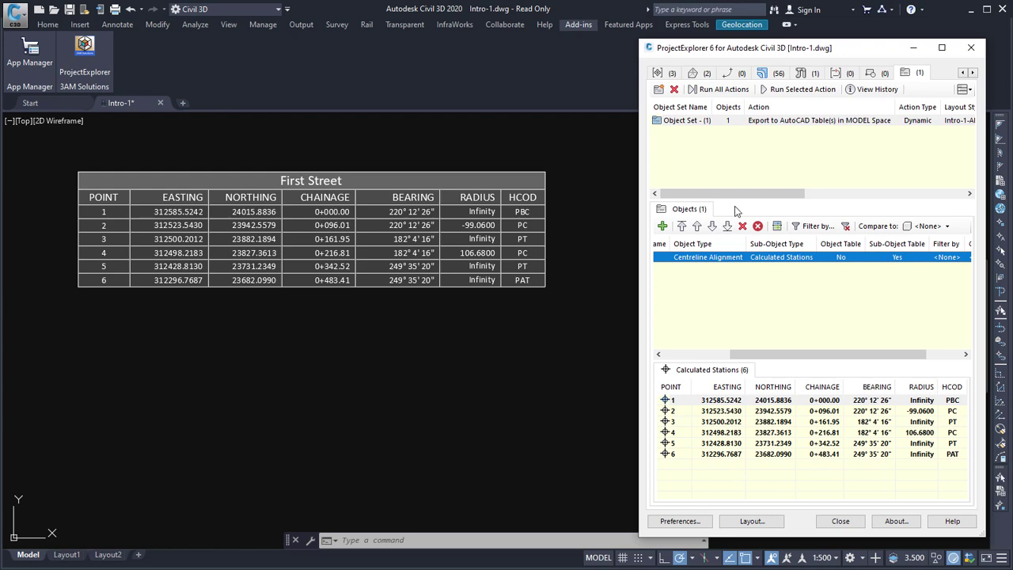
Set the title cell text template of Object Set - (1) to {Drawing_Name} and apply it.
{"action": "double_click", "coordinate": [689, 120]}
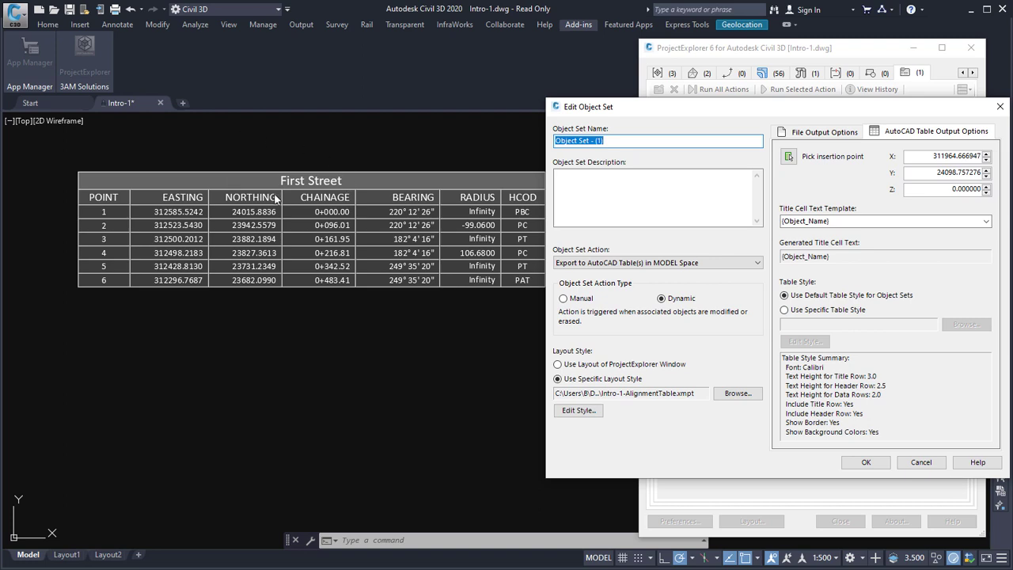
{"action": "left_click", "coordinate": [785, 222]}
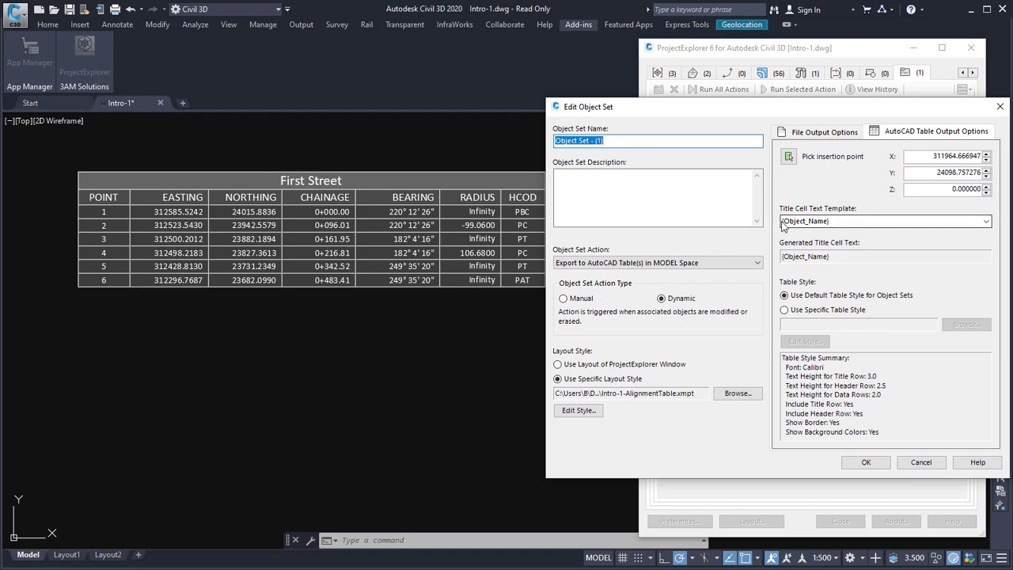
{"action": "left_click", "coordinate": [986, 223]}
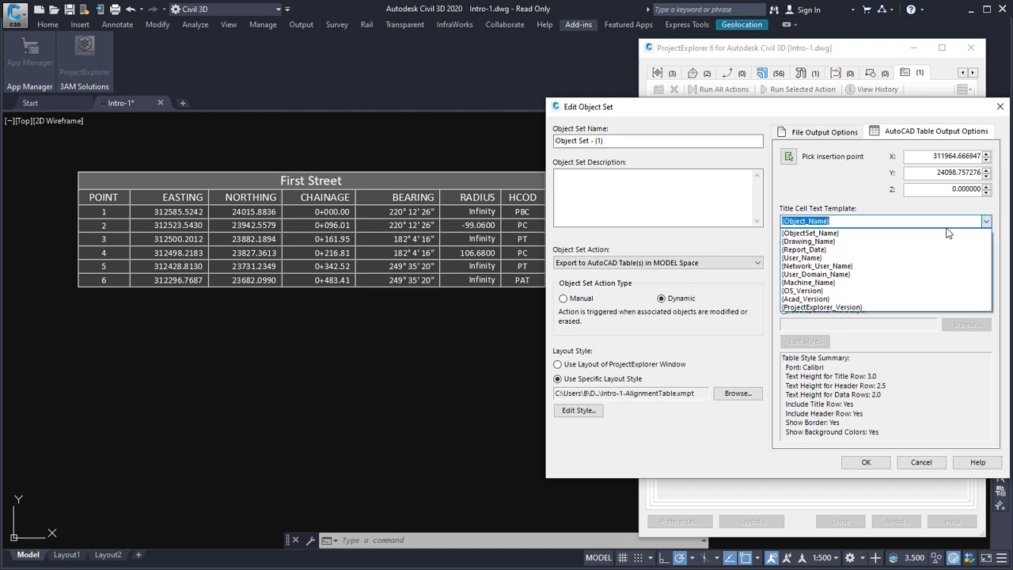
{"action": "left_click", "coordinate": [823, 242]}
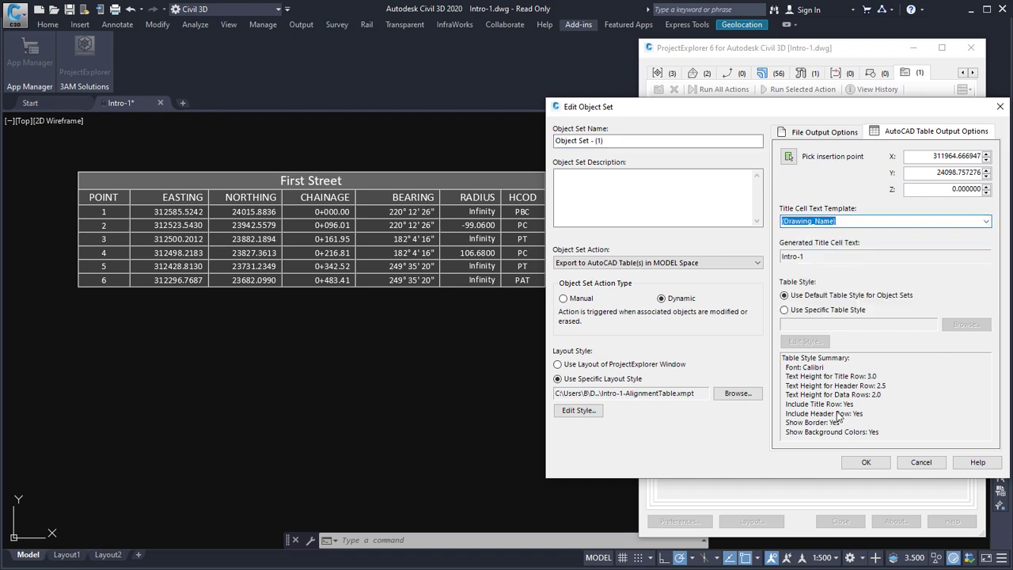
{"action": "left_click", "coordinate": [866, 464]}
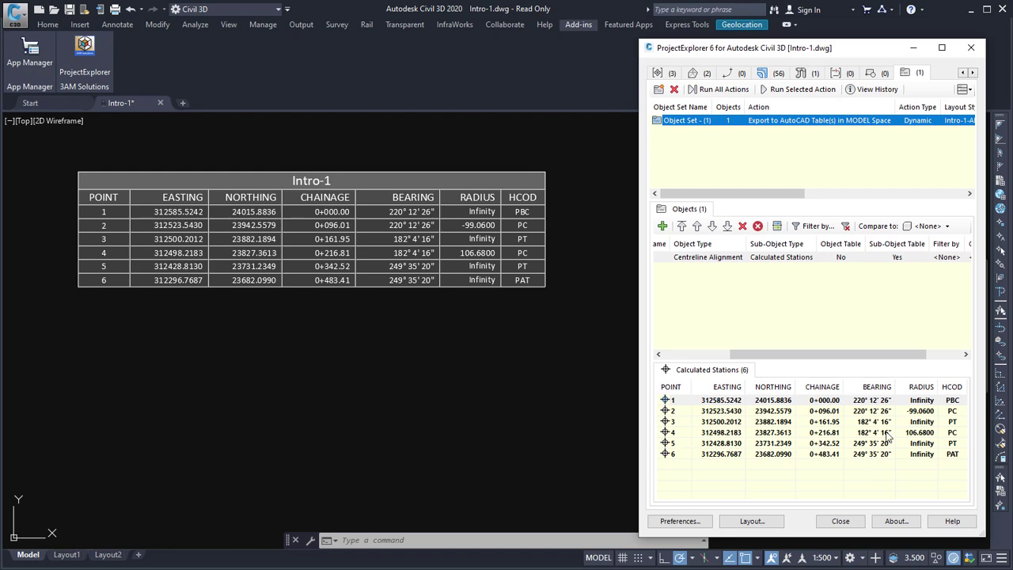
Set the title cell text template of Object Set - (1) back to {Object_Name} and apply it.
{"action": "double_click", "coordinate": [846, 127]}
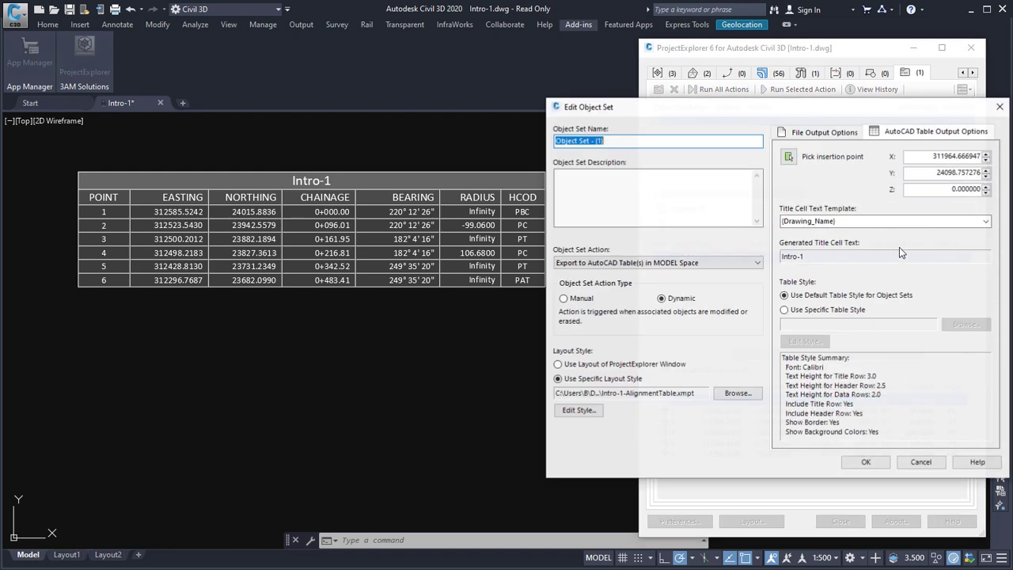
{"action": "left_click", "coordinate": [988, 223]}
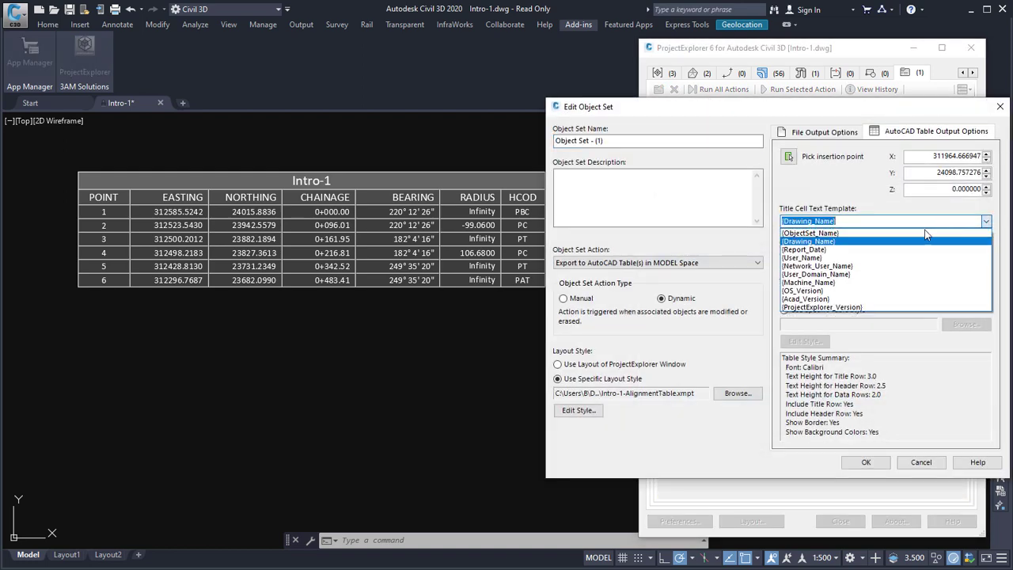
{"action": "left_click", "coordinate": [817, 221]}
{"action": "left_click_drag", "start_coordinate": [813, 221], "coordinate": [780, 225]}
{"action": "type", "text": "{Object"}
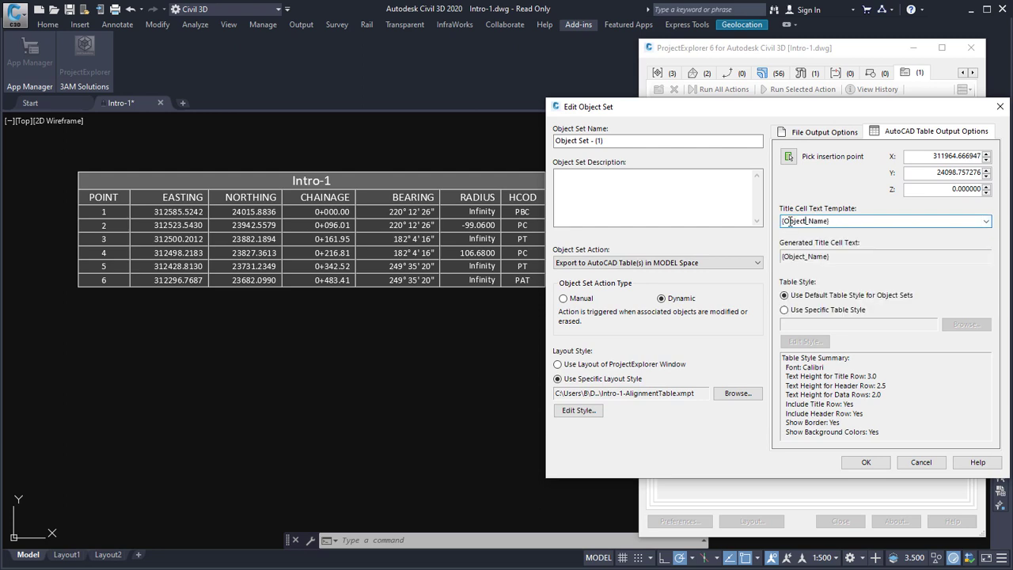
{"action": "left_click", "coordinate": [865, 462]}
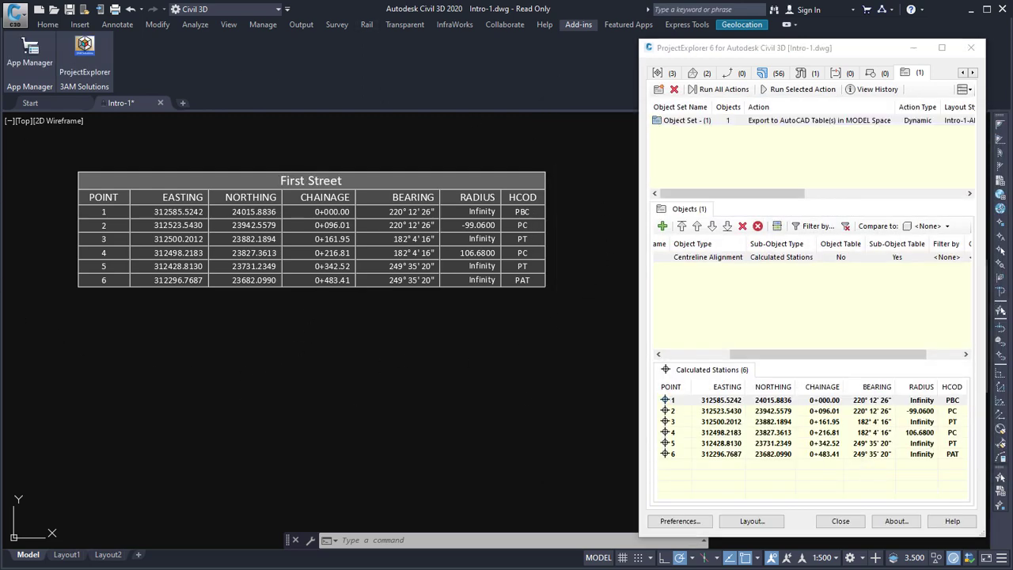
List the First Street table's properties with the LIST command and examine its object type and table style.
{"action": "left_click", "coordinate": [319, 285]}
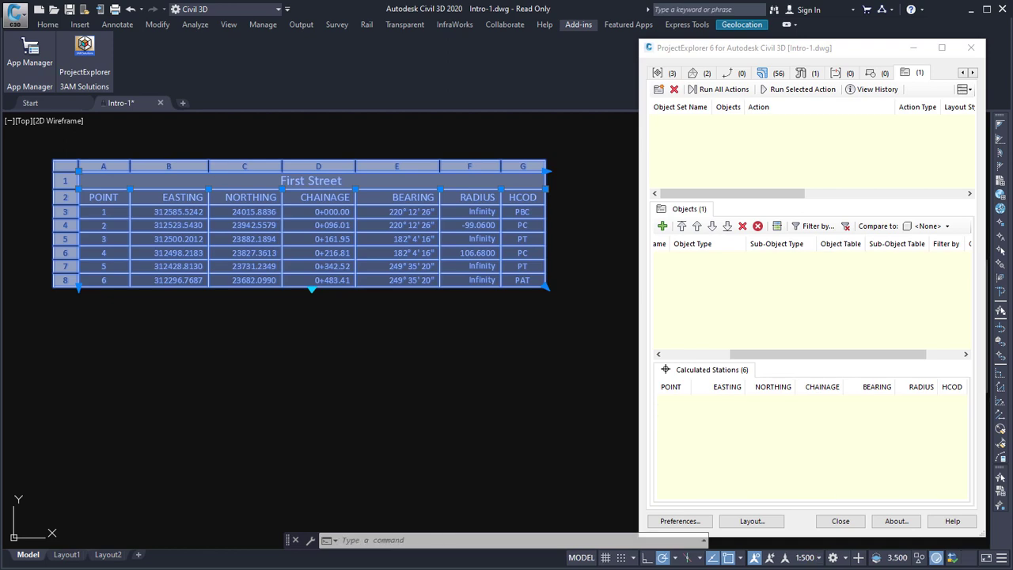
{"action": "type", "text": "LI"}
{"action": "key", "text": "Return"}
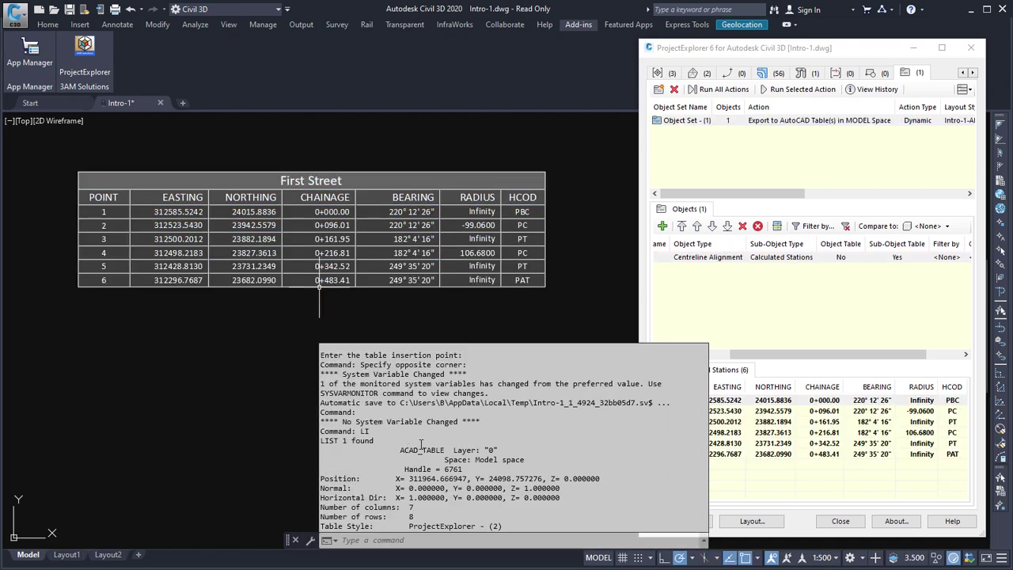
{"action": "double_click", "coordinate": [443, 449]}
{"action": "left_click_drag", "start_coordinate": [410, 526], "coordinate": [509, 527]}
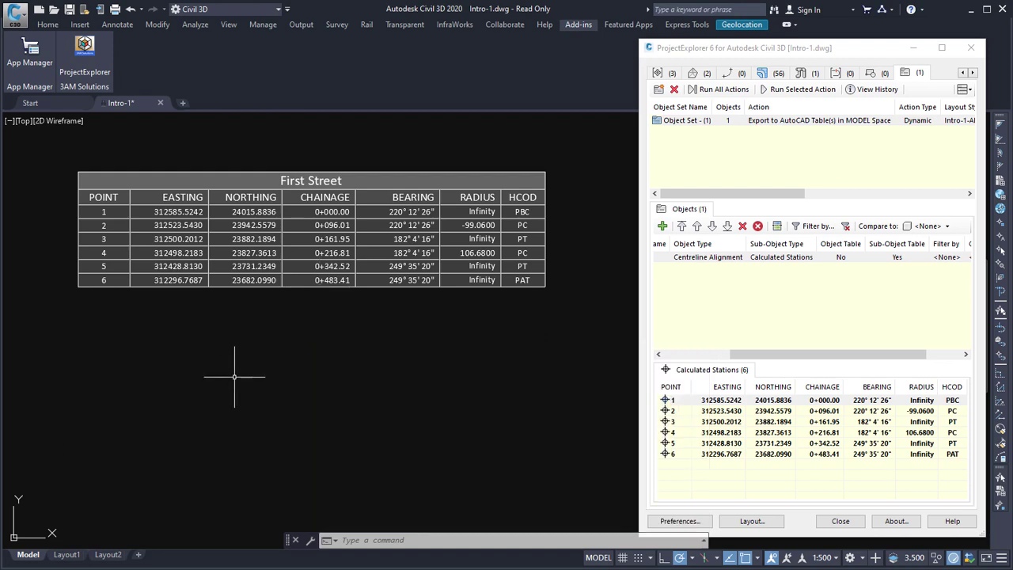
{"action": "key", "text": "Escape"}
Size the columns of the First Street table equally in the drawing.
{"action": "left_click", "coordinate": [332, 175]}
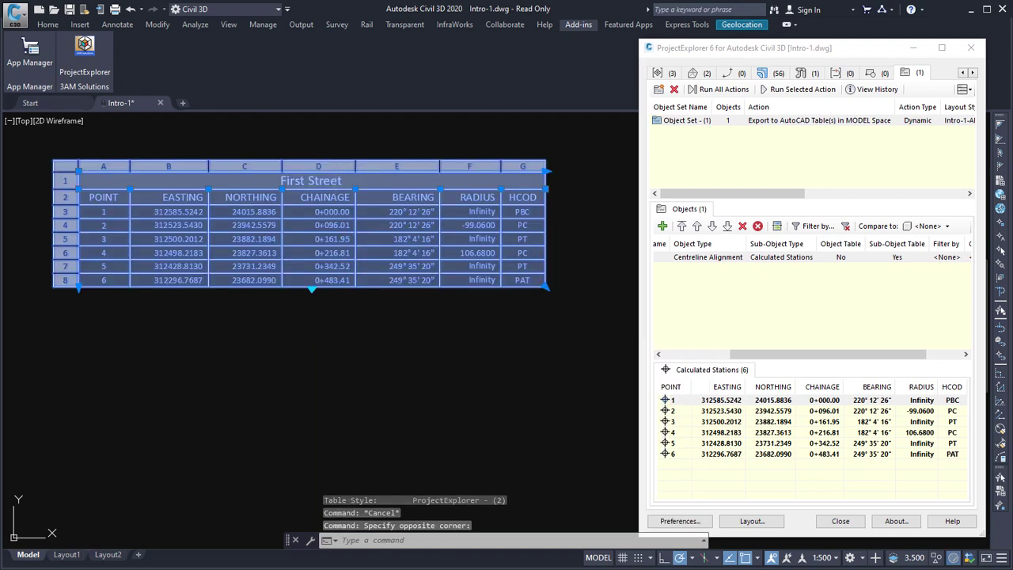
{"action": "right_click", "coordinate": [336, 173]}
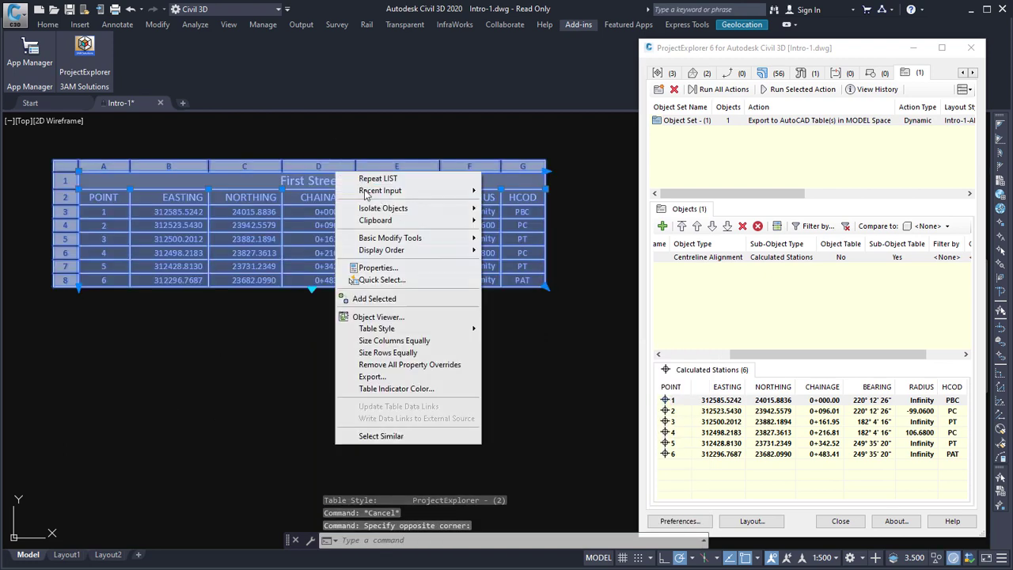
{"action": "left_click", "coordinate": [428, 341]}
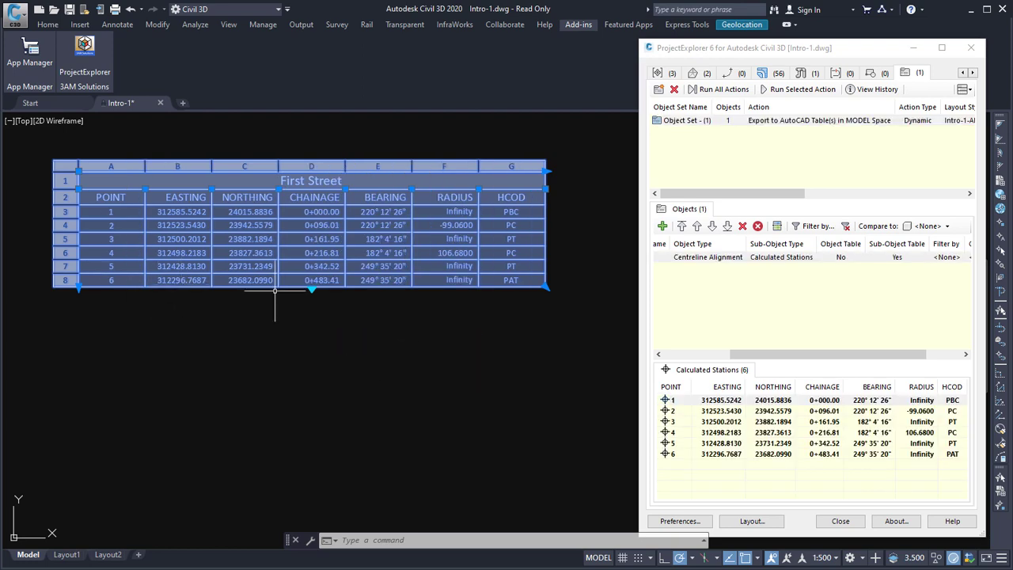
{"action": "right_click", "coordinate": [352, 173]}
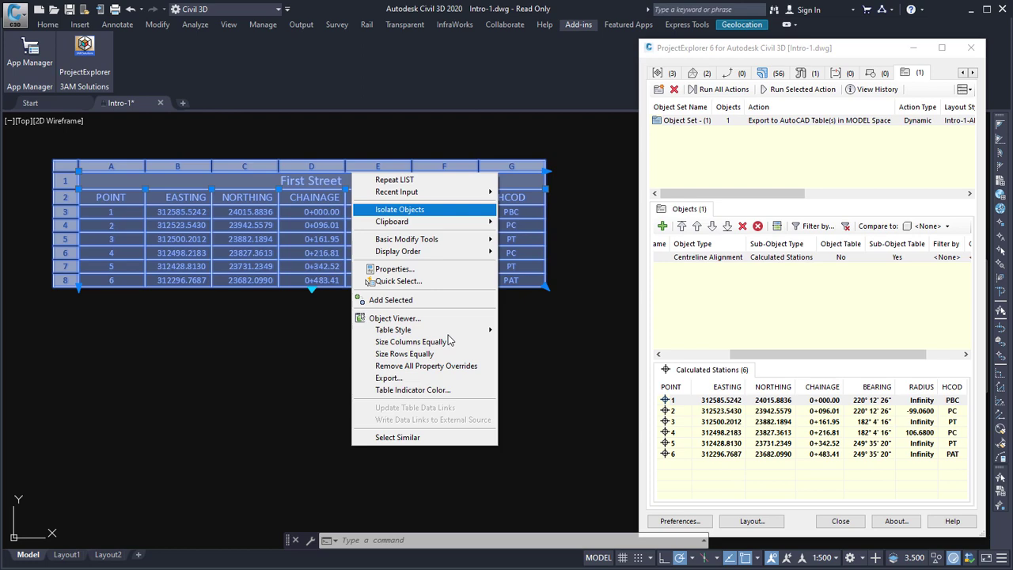
{"action": "left_click", "coordinate": [422, 379]}
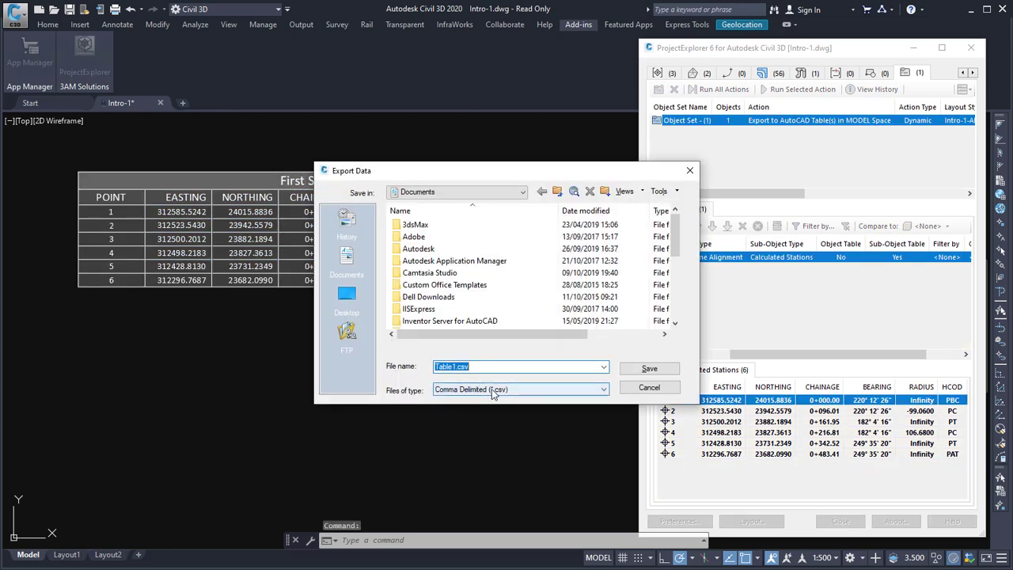
{"action": "left_click", "coordinate": [649, 388]}
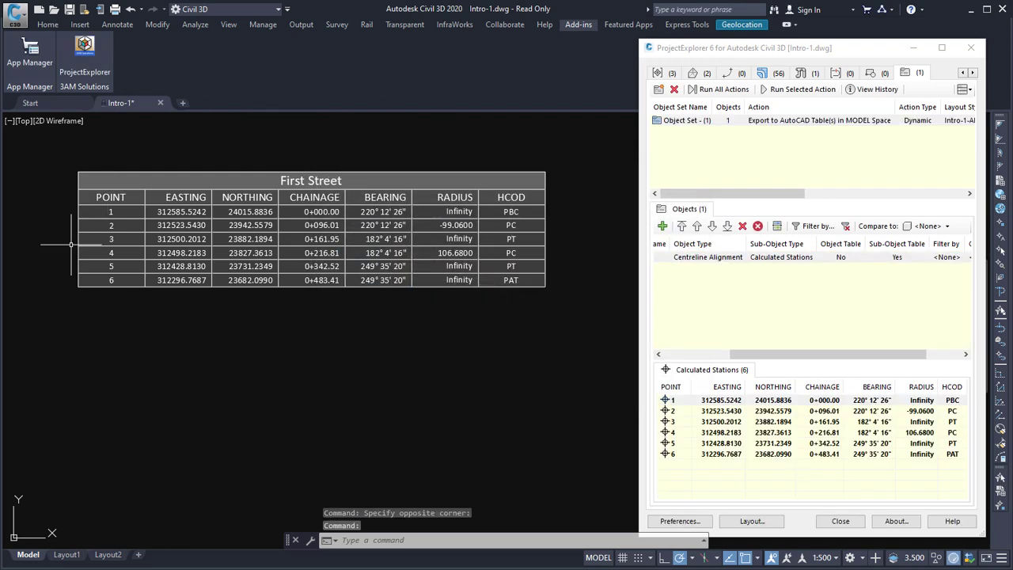
{"action": "right_click", "coordinate": [228, 264]}
{"action": "left_click", "coordinate": [329, 356]}
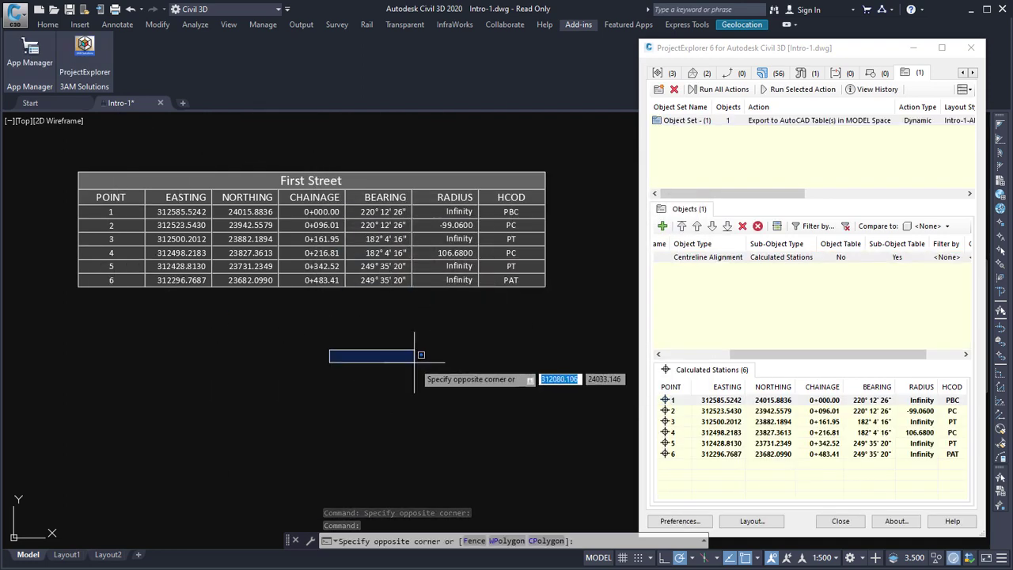
{"action": "left_click", "coordinate": [340, 362]}
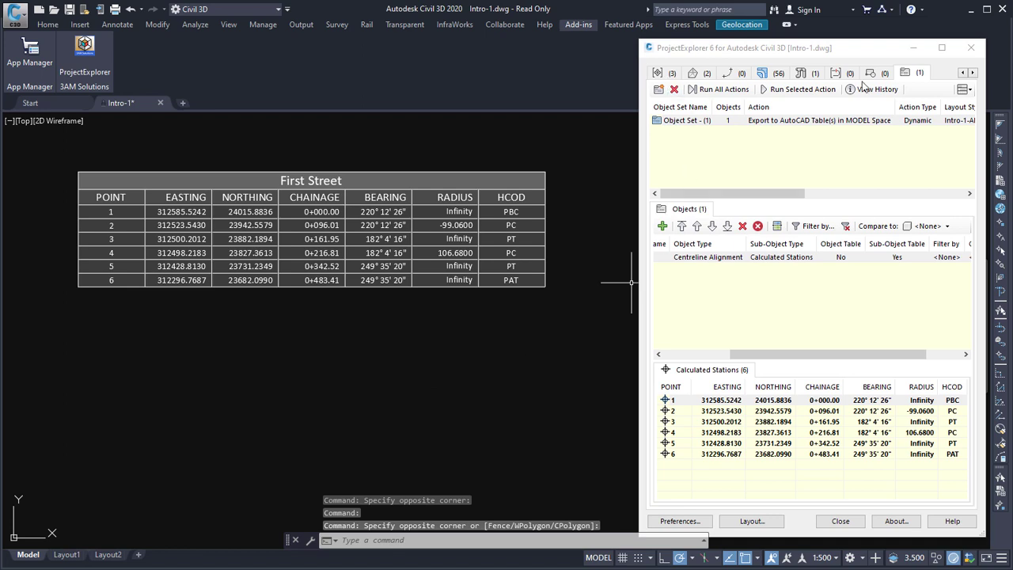
Rename the First Street alignment to First Road in the ProjectExplorer alignment list.
{"action": "left_click", "coordinate": [962, 72]}
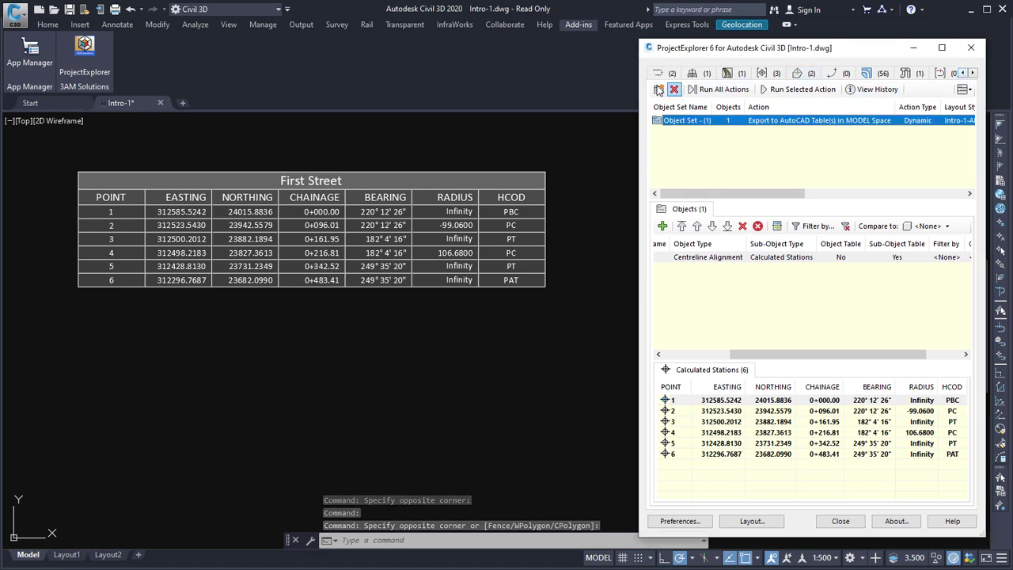
{"action": "left_click", "coordinate": [662, 74]}
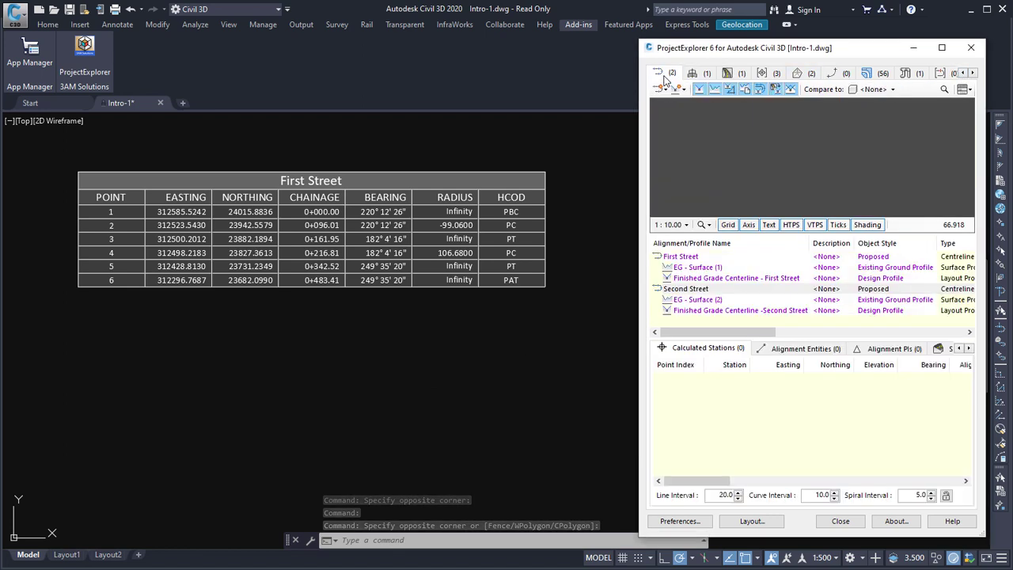
{"action": "left_click", "coordinate": [685, 260]}
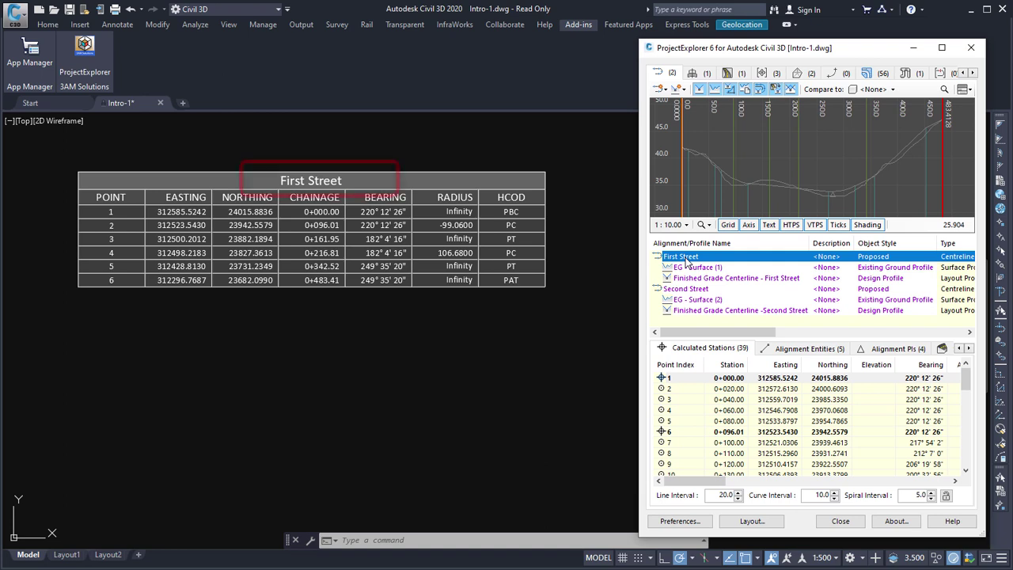
{"action": "double_click", "coordinate": [682, 259]}
{"action": "type", "text": "First Road"}
{"action": "key", "text": "Return"}
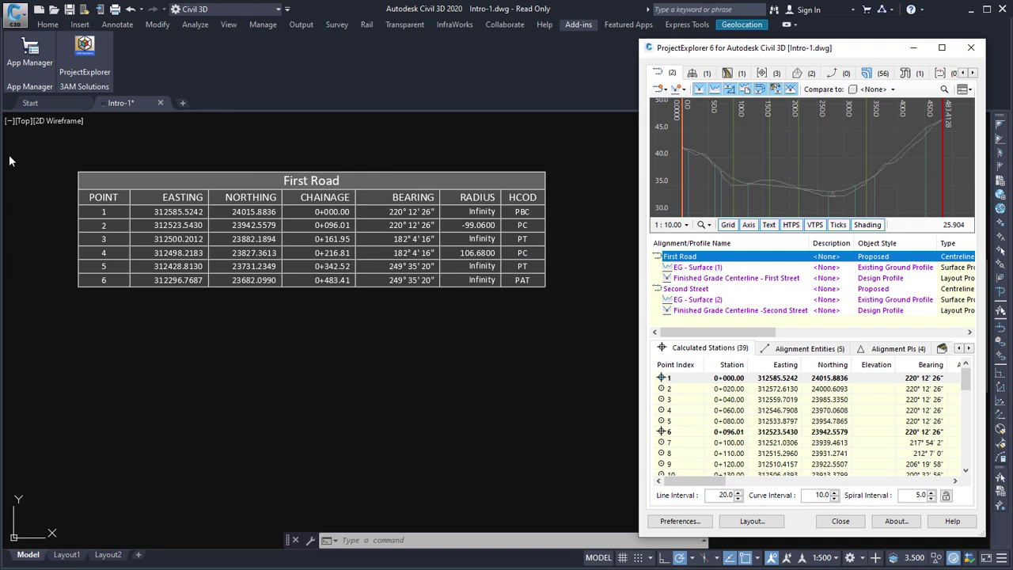
Split the drawing into two horizontal viewports, framing the First Road table in the upper one and the road alignment in the lower one.
{"action": "left_click", "coordinate": [9, 123]}
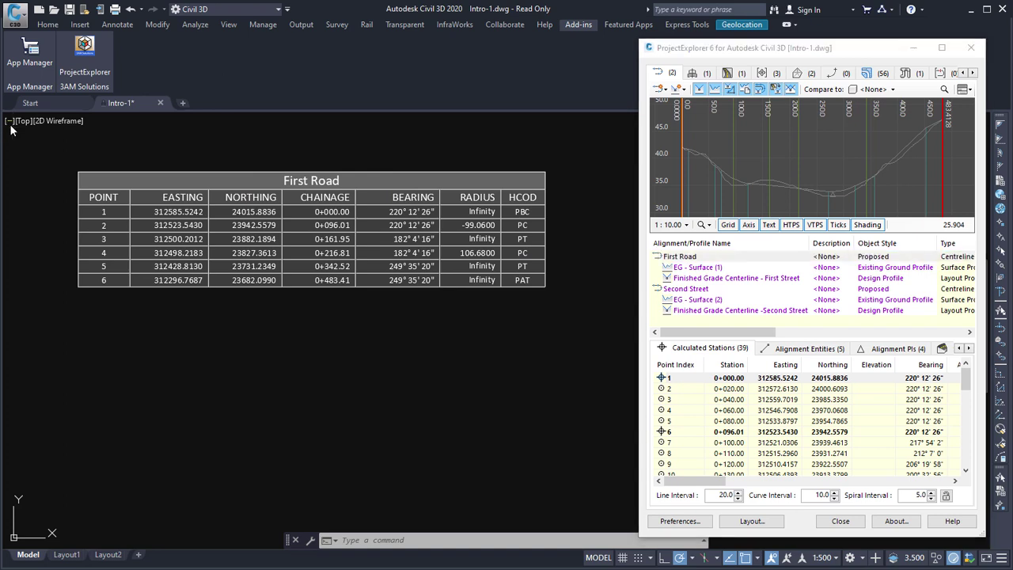
{"action": "left_click", "coordinate": [10, 121]}
{"action": "mouse_move", "coordinate": [90, 148]}
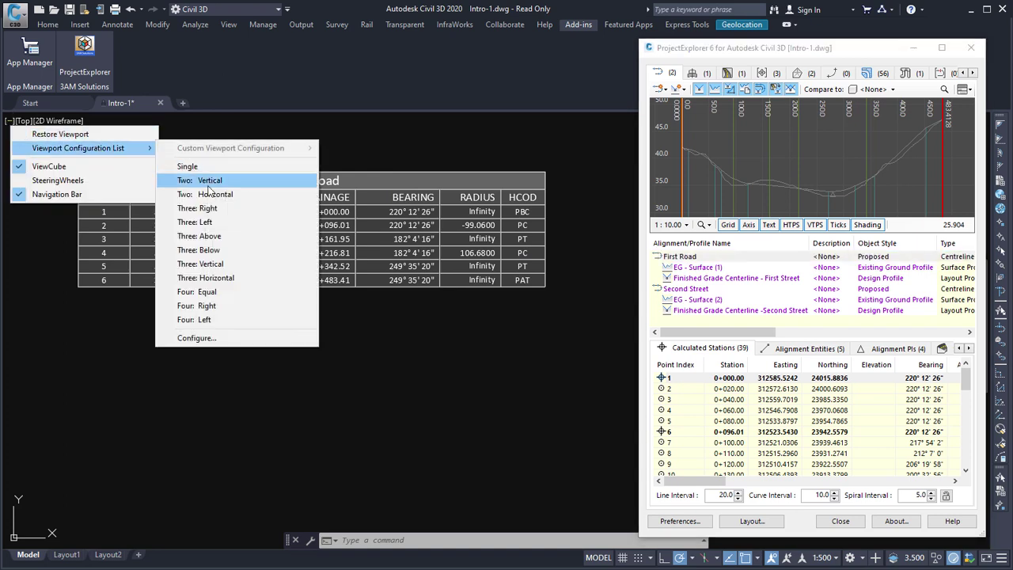
{"action": "left_click", "coordinate": [211, 194]}
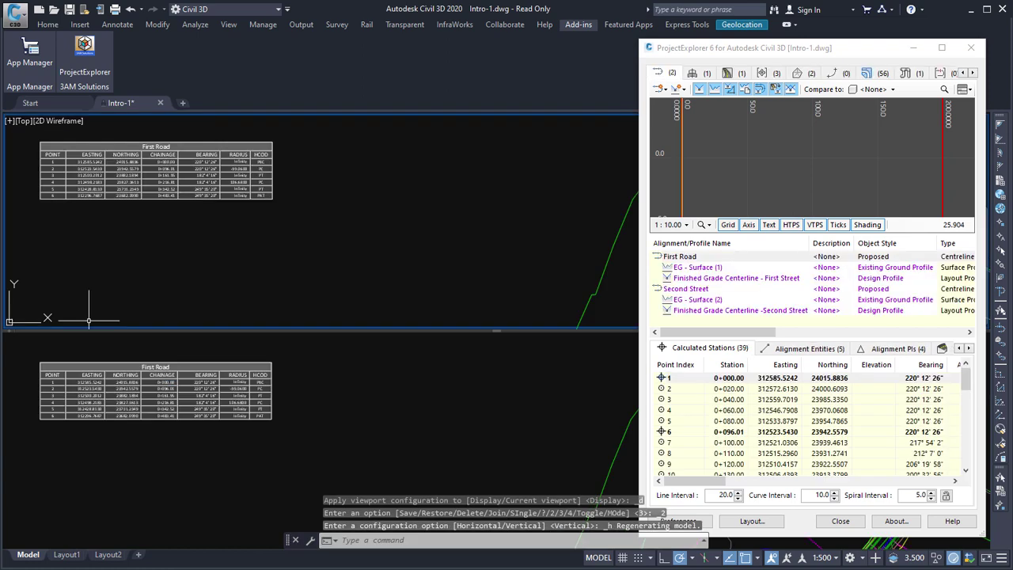
{"action": "scroll", "coordinate": [237, 253], "scroll_direction": "up", "scroll_amount": 5}
{"action": "middle_click_drag", "start_coordinate": [247, 239], "coordinate": [305, 240]}
{"action": "left_click", "coordinate": [350, 407]}
{"action": "scroll", "coordinate": [351, 407], "scroll_direction": "down", "scroll_amount": 5}
{"action": "middle_click_drag", "start_coordinate": [380, 440], "coordinate": [424, 462]}
{"action": "scroll", "coordinate": [457, 454], "scroll_direction": "up", "scroll_amount": 5}
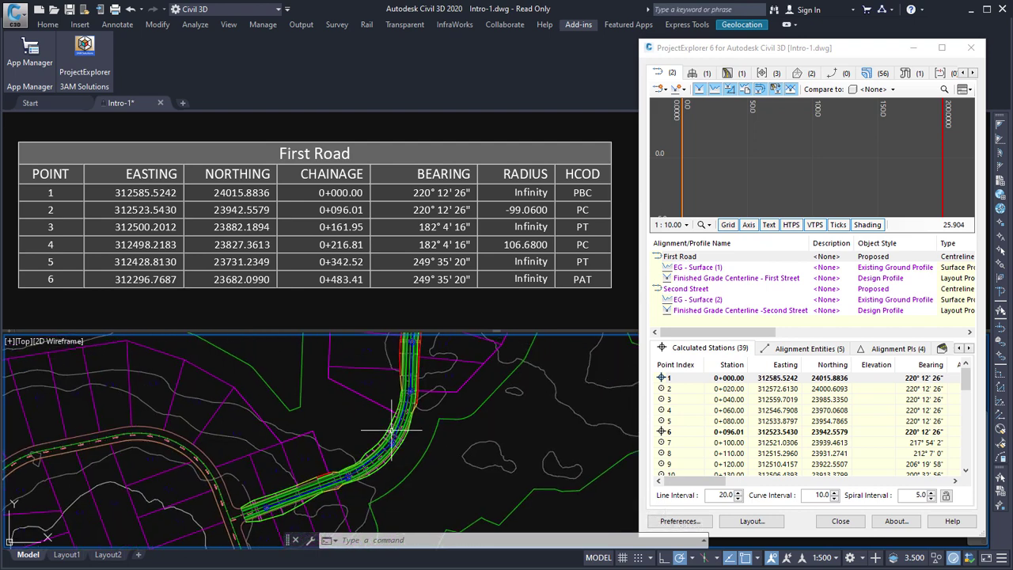
Select the First Road alignment in the drawing and stretch its end point several times, finishing at about easting 312179.56, northing 23719.60.
{"action": "right_click", "coordinate": [687, 257]}
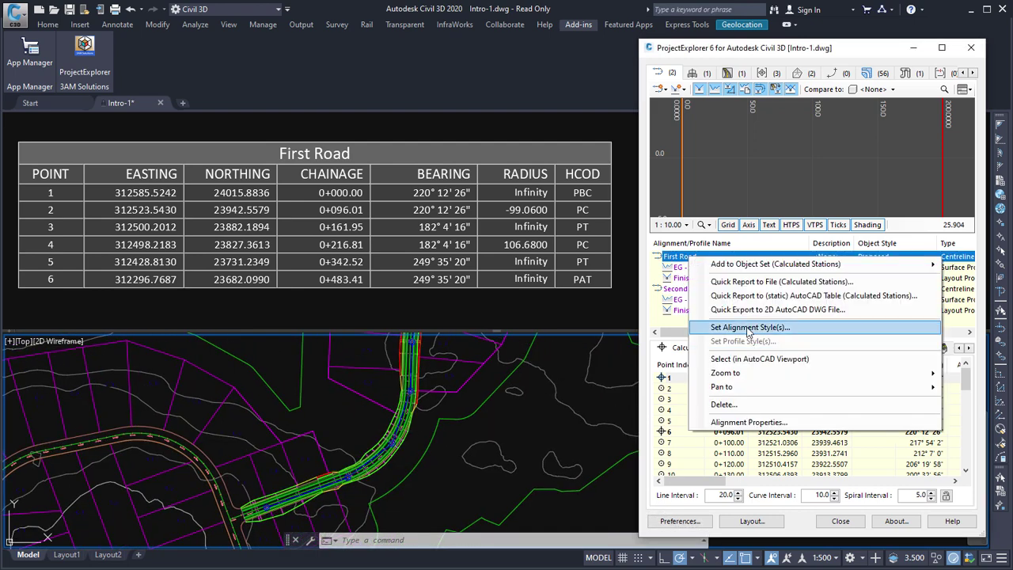
{"action": "left_click", "coordinate": [760, 358]}
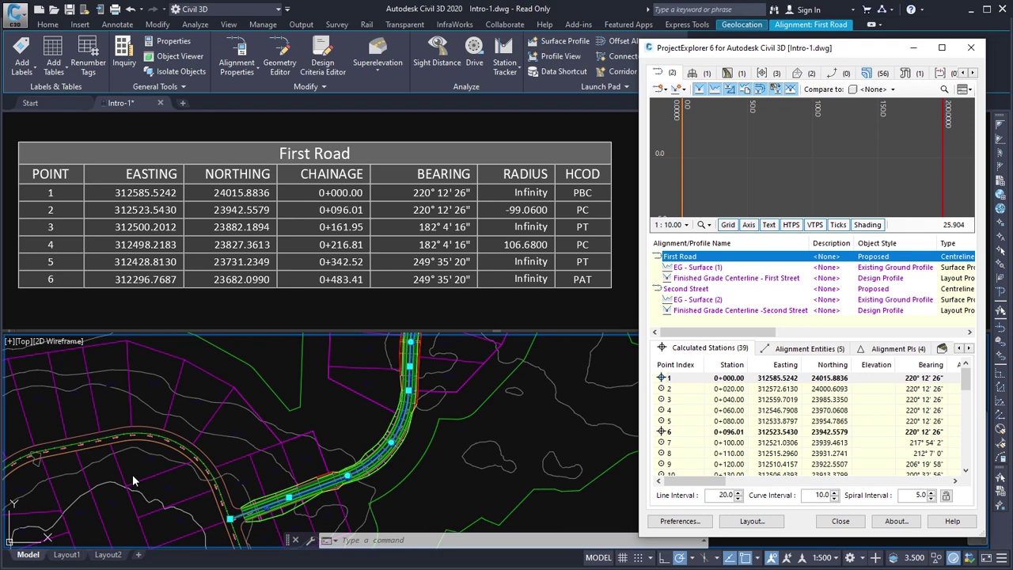
{"action": "left_click", "coordinate": [229, 520]}
{"action": "left_click", "coordinate": [197, 470]}
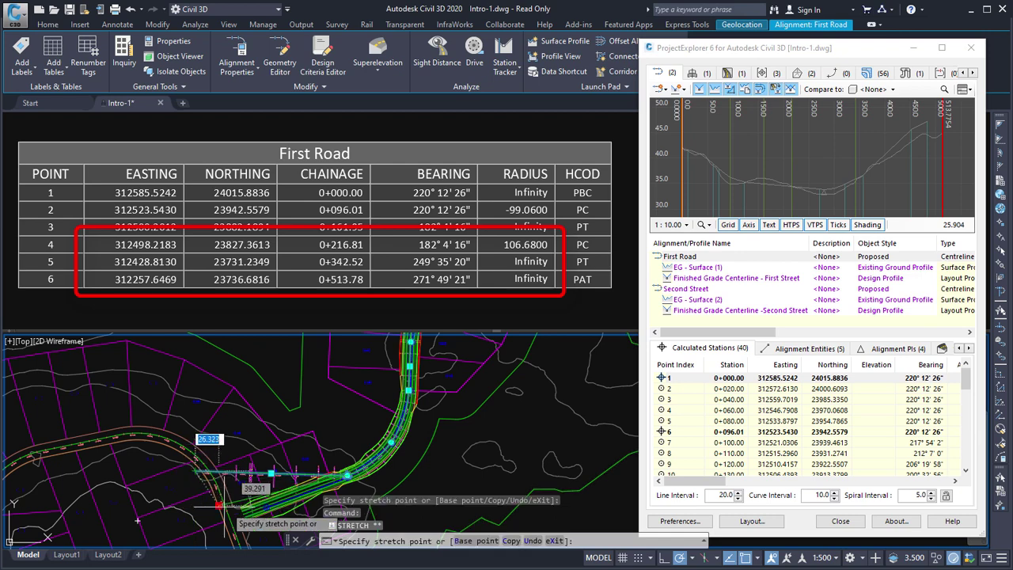
{"action": "left_click", "coordinate": [299, 522]}
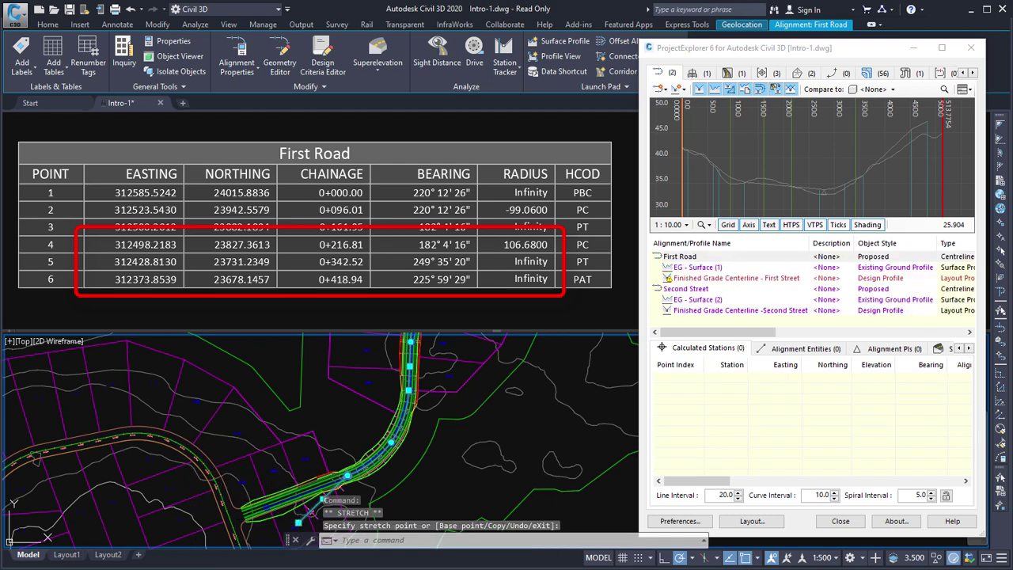
{"action": "left_click", "coordinate": [299, 523]}
{"action": "left_click", "coordinate": [127, 486]}
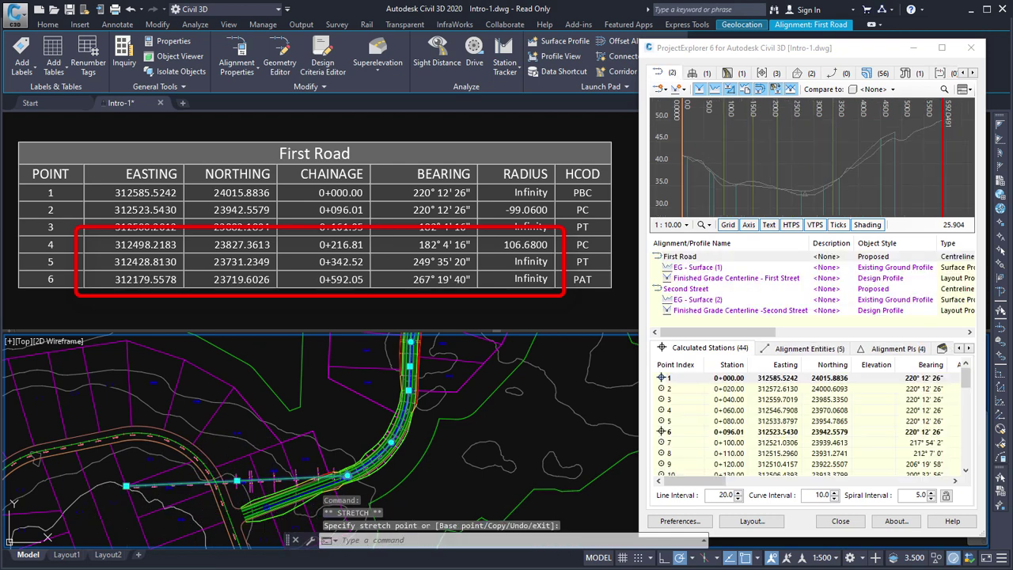
Stretch the curve before First Road's final tangent through several positions, finishing with a radius of about 61.91.
{"action": "left_click", "coordinate": [392, 442]}
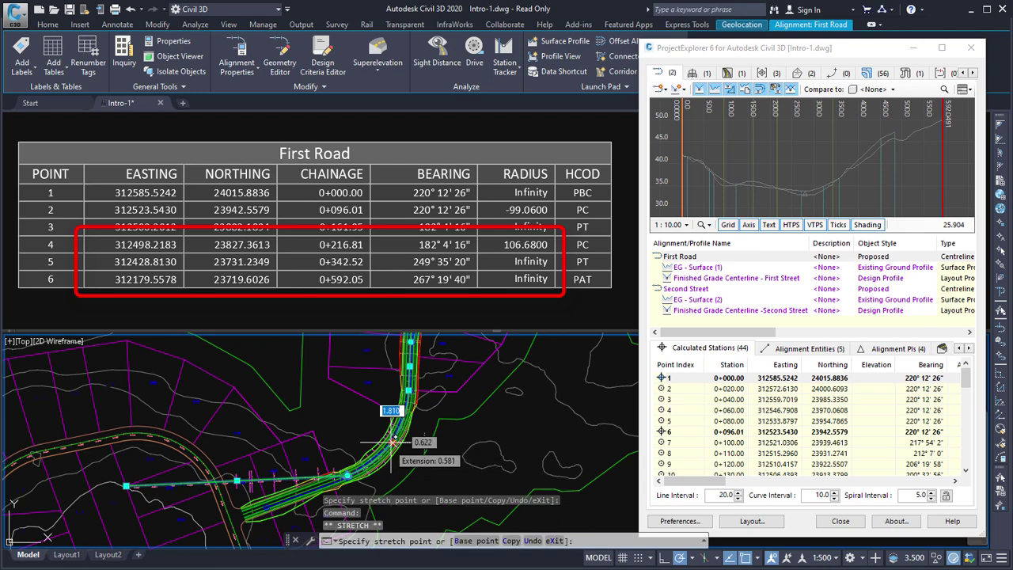
{"action": "left_click", "coordinate": [439, 465]}
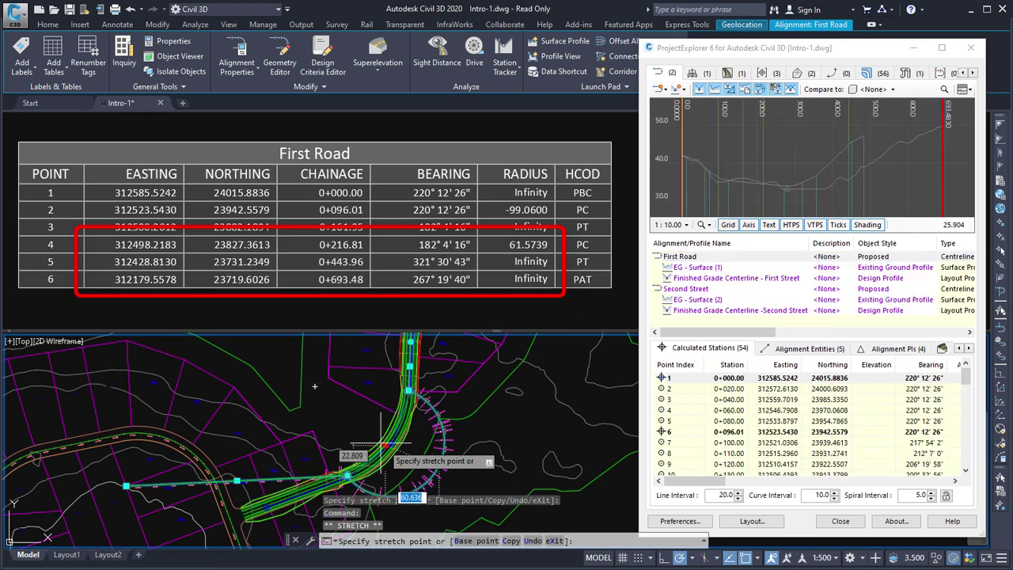
{"action": "left_click", "coordinate": [329, 412]}
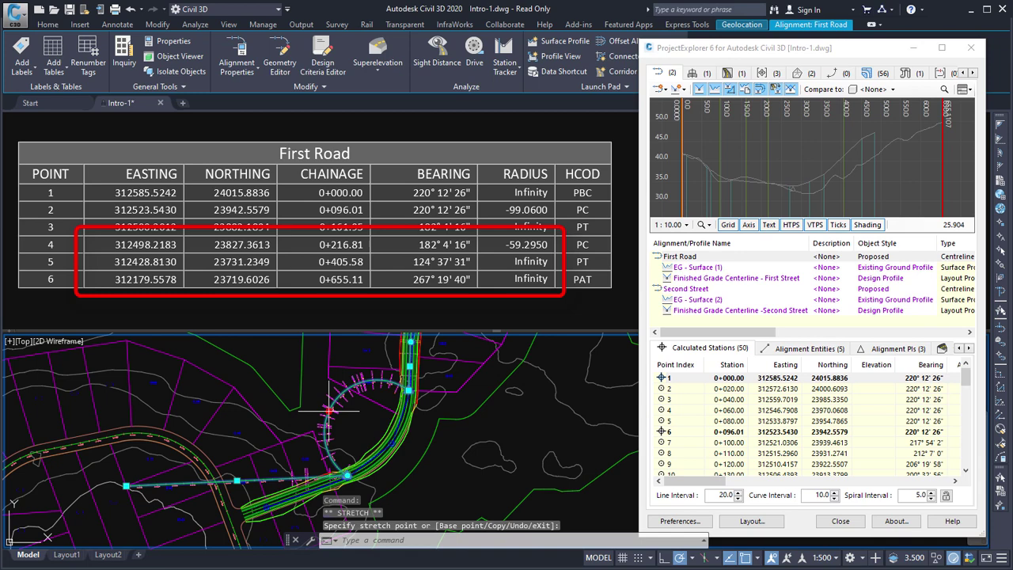
{"action": "left_click", "coordinate": [443, 458]}
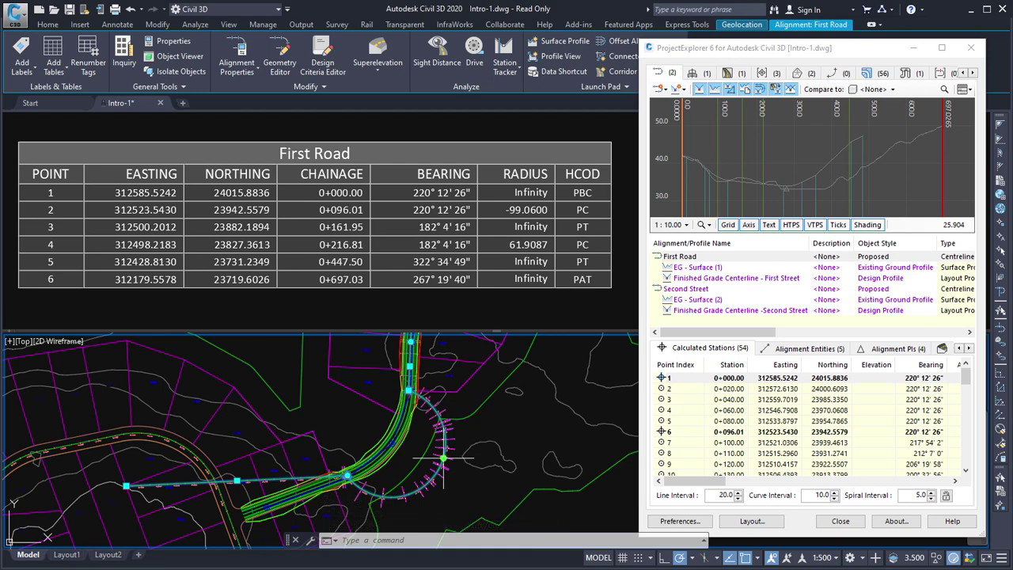
{"action": "key", "text": "ctrl+z"}
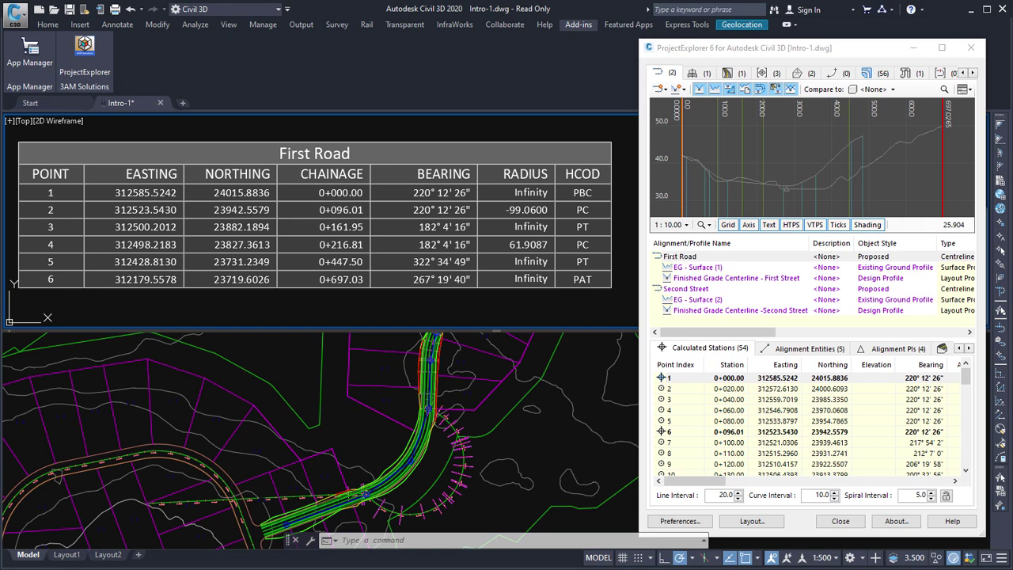
Make the viewport with the First Road table active and add the Second Street alignment to Object Set - (1) in ProjectExplorer.
{"action": "left_click", "coordinate": [299, 147]}
{"action": "scroll", "coordinate": [327, 181], "scroll_direction": "down", "scroll_amount": 3}
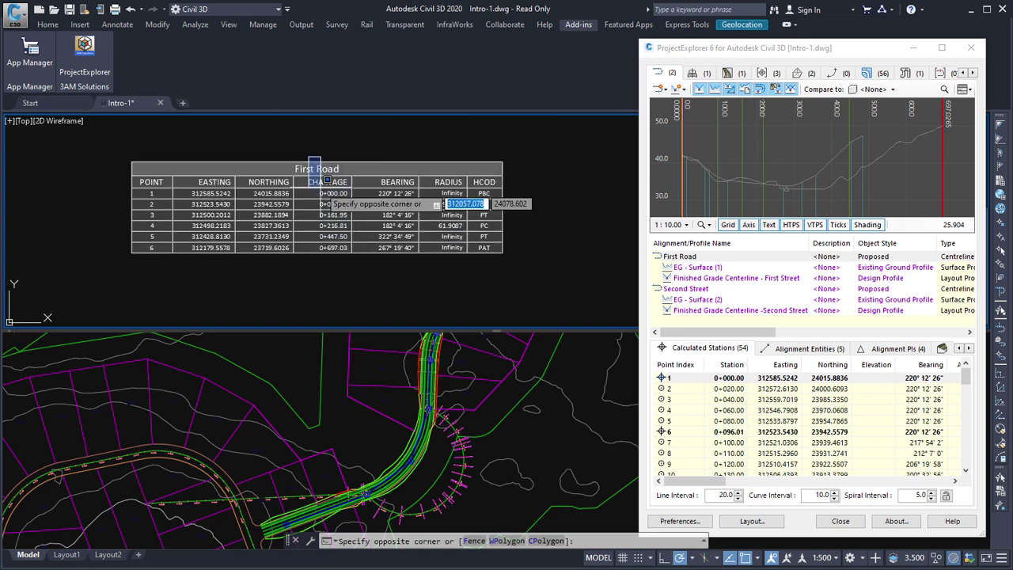
{"action": "key", "text": "Escape"}
{"action": "key", "text": "Escape"}
{"action": "scroll", "coordinate": [454, 271], "scroll_direction": "down", "scroll_amount": 3}
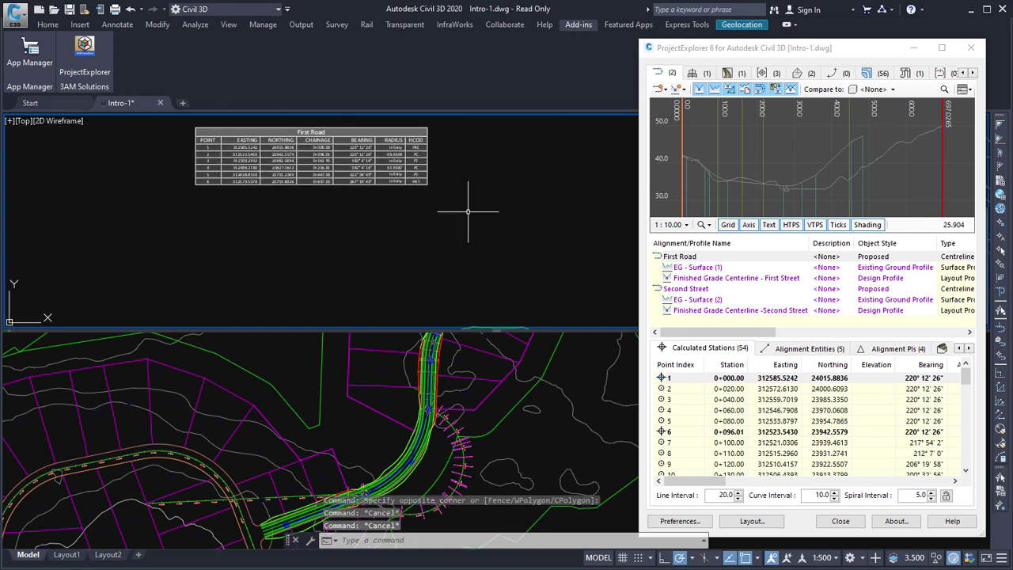
{"action": "left_click", "coordinate": [974, 72]}
{"action": "left_click", "coordinate": [974, 73]}
{"action": "left_click", "coordinate": [974, 73]}
{"action": "left_click", "coordinate": [907, 73]}
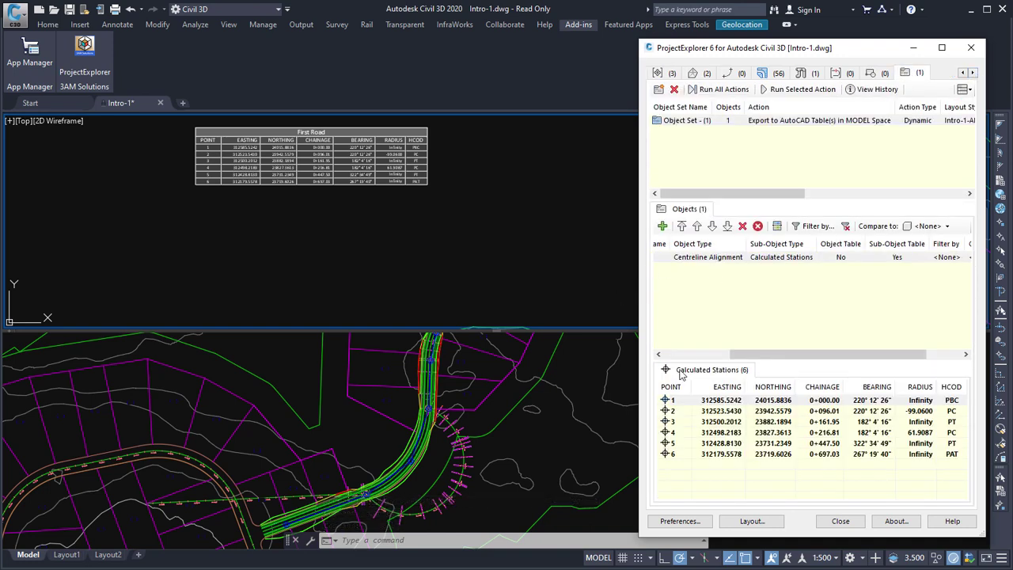
{"action": "left_click_drag", "start_coordinate": [760, 356], "coordinate": [693, 355]}
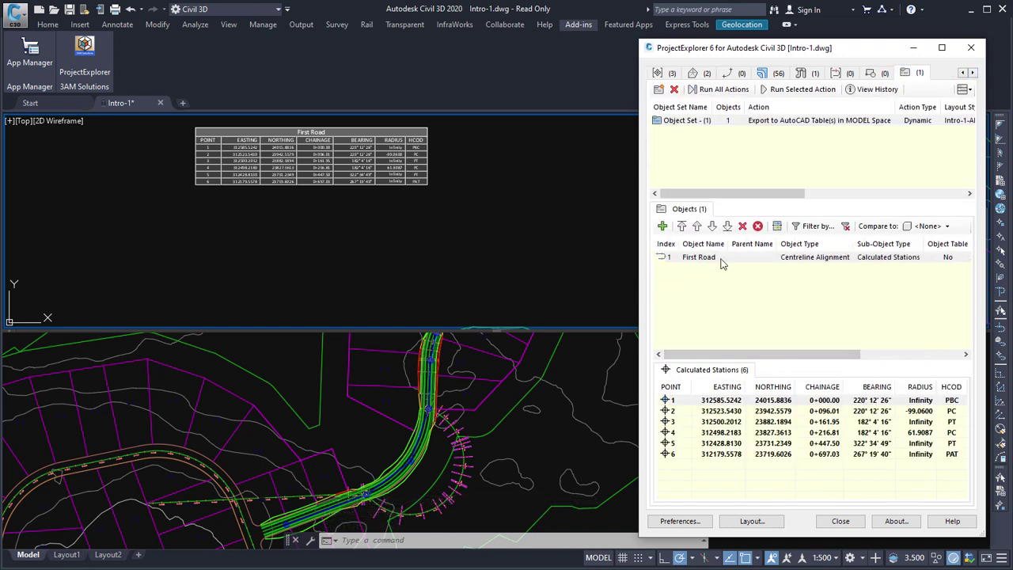
{"action": "left_click", "coordinate": [663, 227]}
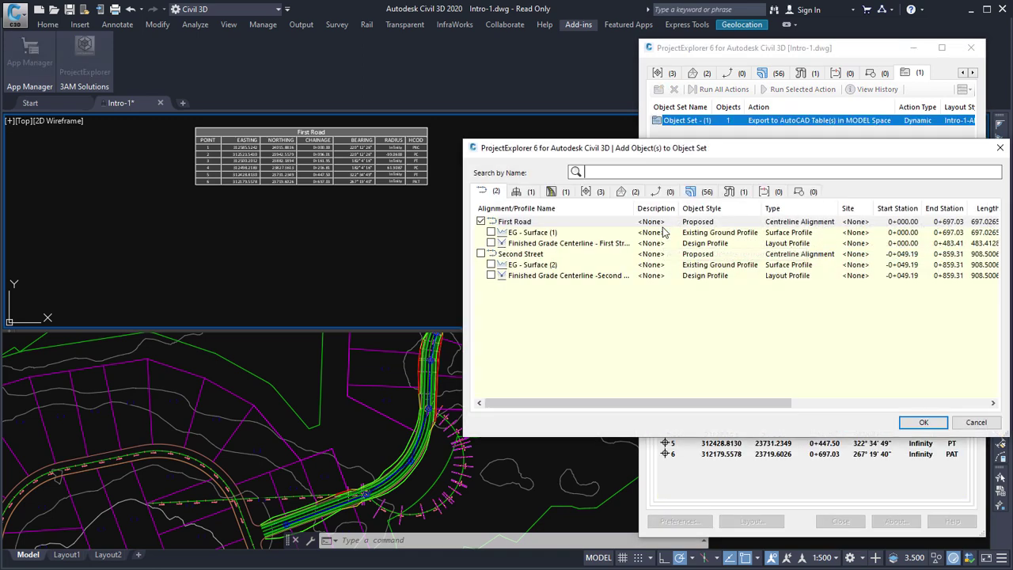
{"action": "left_click", "coordinate": [481, 253]}
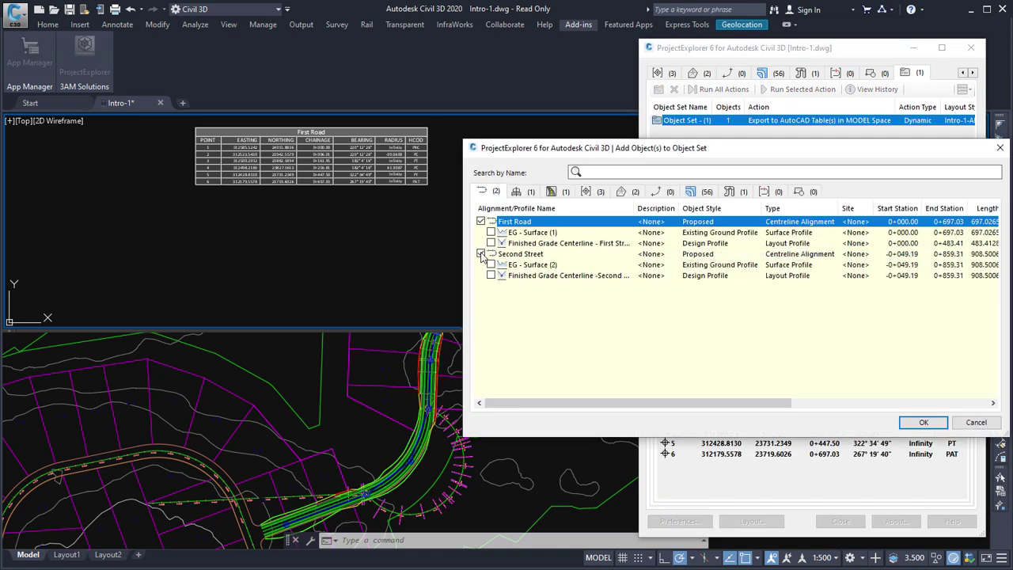
{"action": "left_click", "coordinate": [924, 423]}
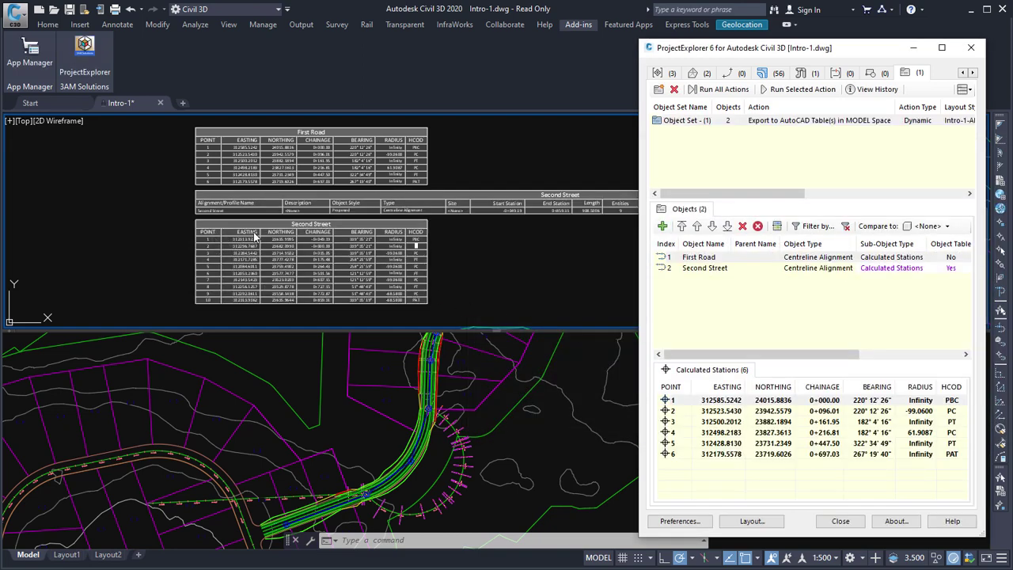
Suppress the object table output for Second Street in the object set, keeping its sub-object table.
{"action": "left_click", "coordinate": [949, 269]}
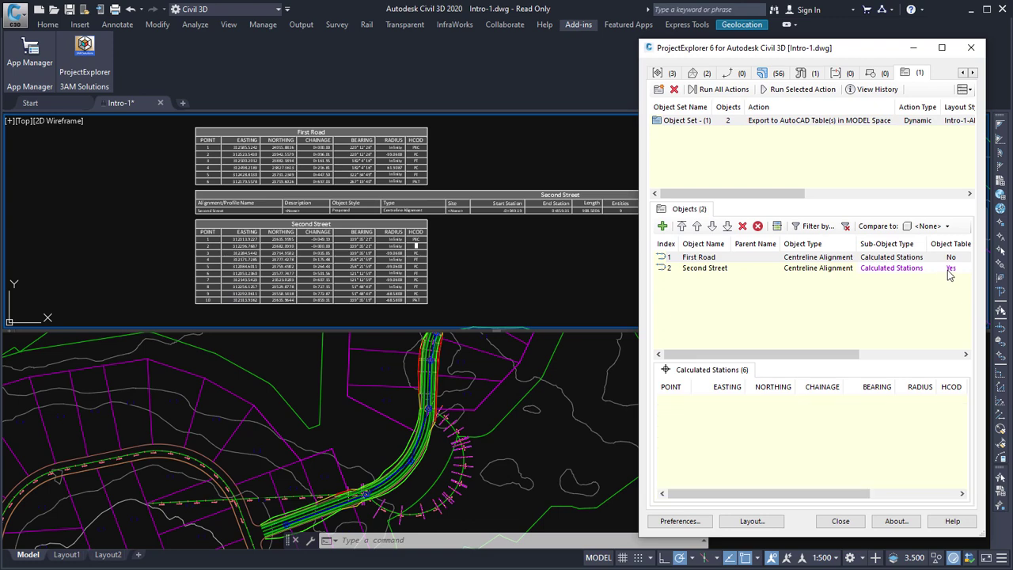
{"action": "left_click", "coordinate": [678, 229]}
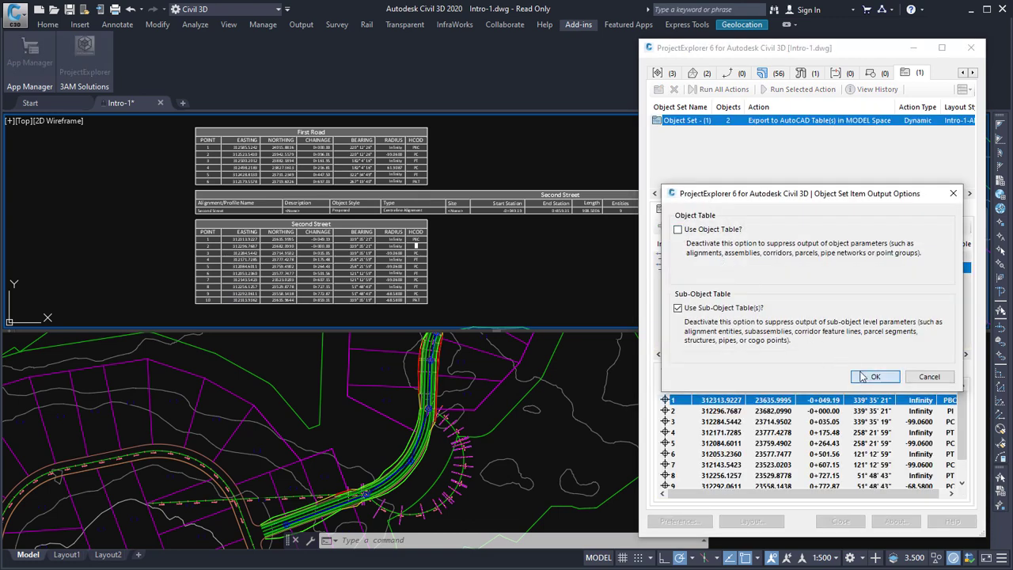
{"action": "left_click", "coordinate": [872, 376]}
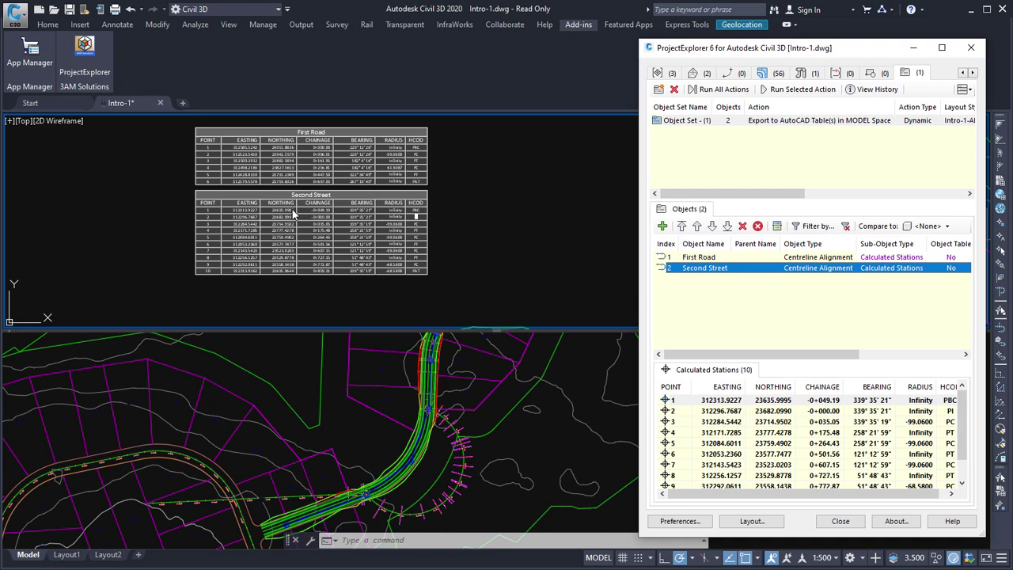
Select the Second Street alignment from the object set and stretch its first curve through different positions, finishing with a radius of about 74.66.
{"action": "scroll", "coordinate": [451, 236], "scroll_direction": "up", "scroll_amount": 6}
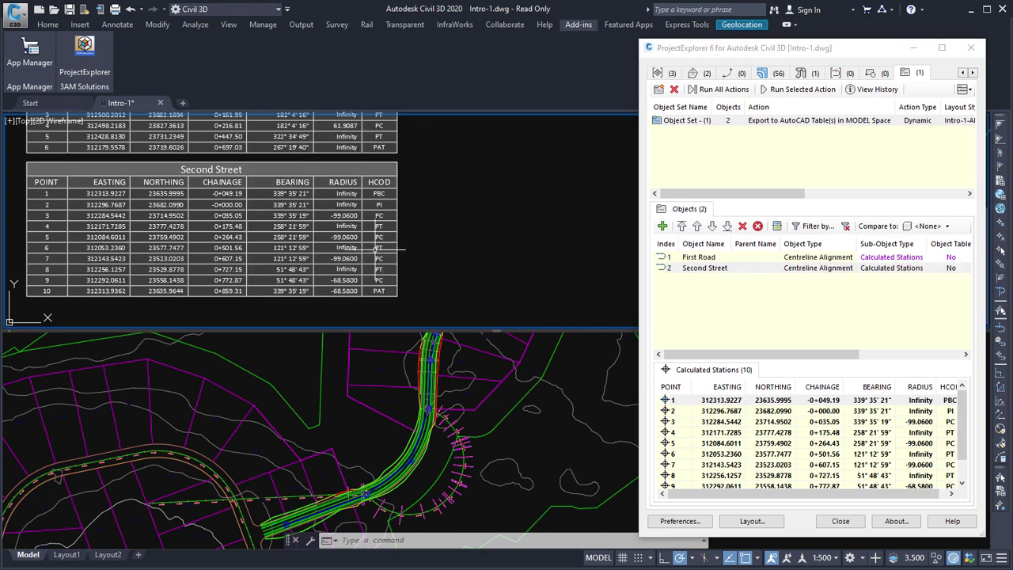
{"action": "scroll", "coordinate": [532, 234], "scroll_direction": "down", "scroll_amount": 2}
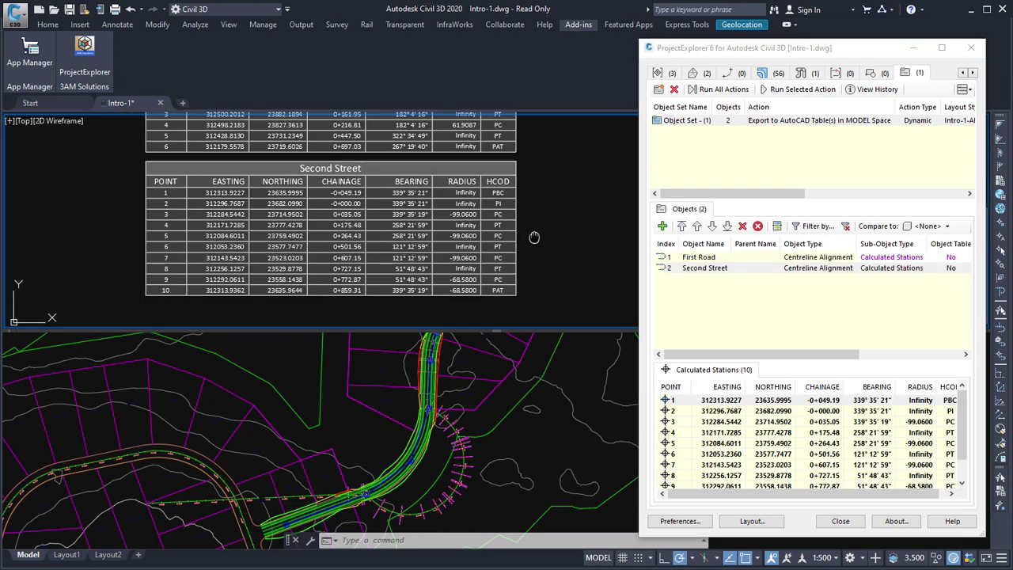
{"action": "left_click", "coordinate": [193, 459]}
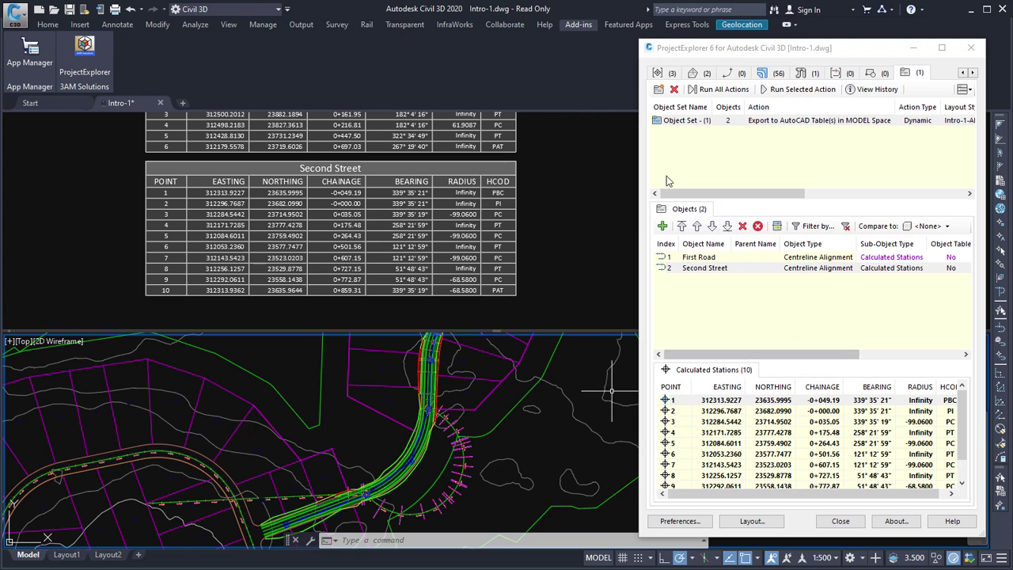
{"action": "right_click", "coordinate": [735, 267]}
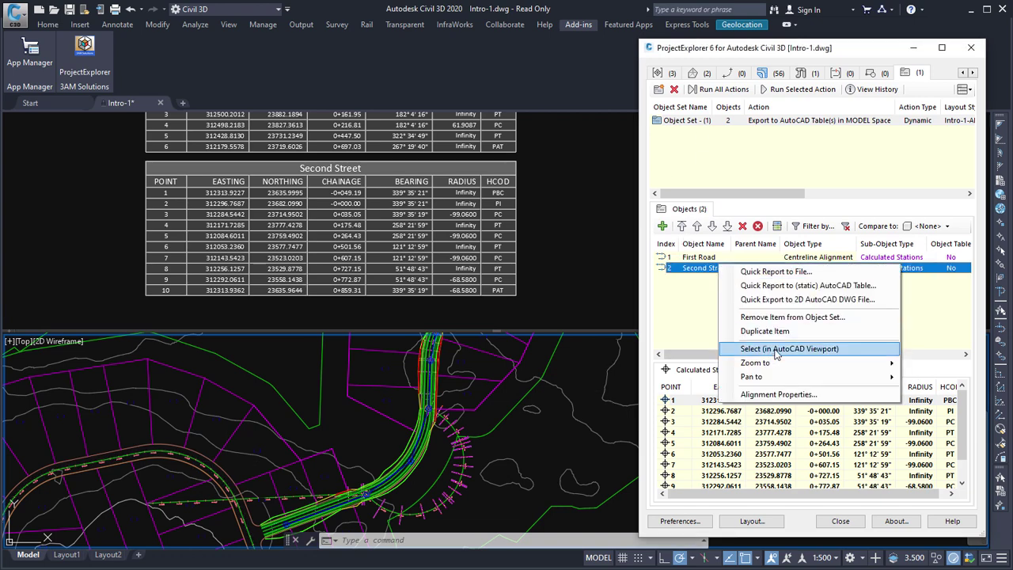
{"action": "left_click", "coordinate": [777, 349]}
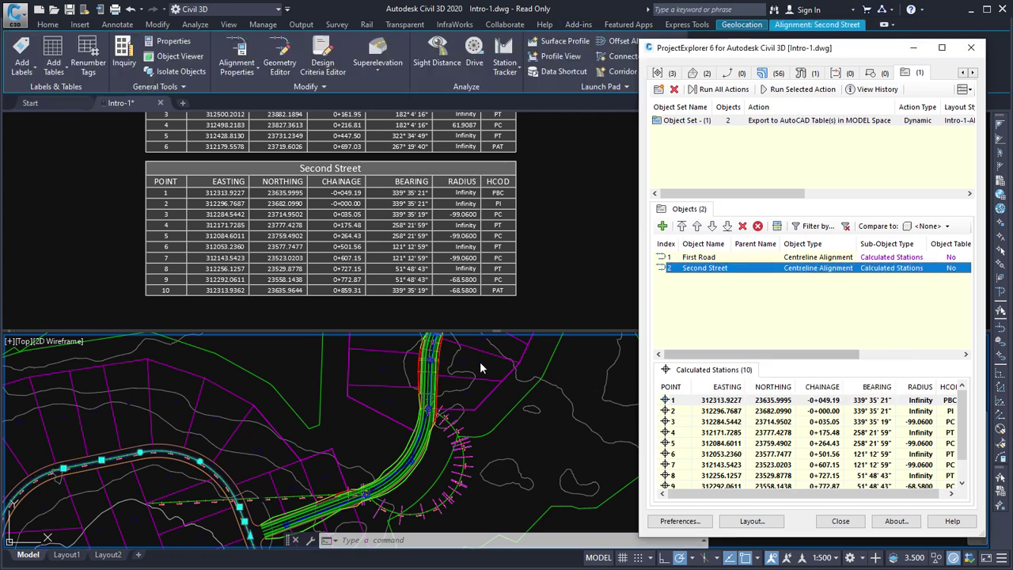
{"action": "left_click", "coordinate": [201, 466]}
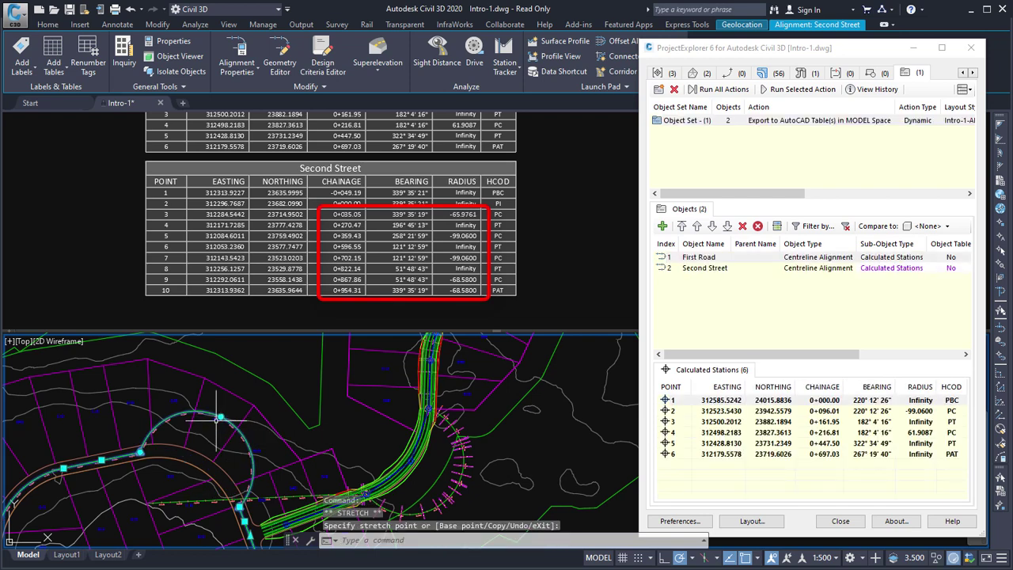
{"action": "left_click", "coordinate": [150, 485]}
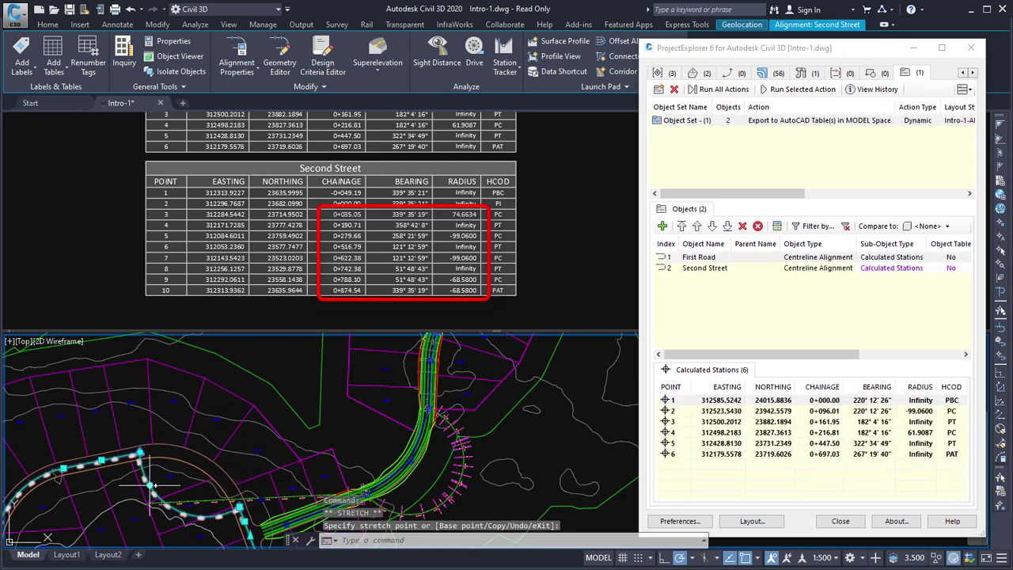
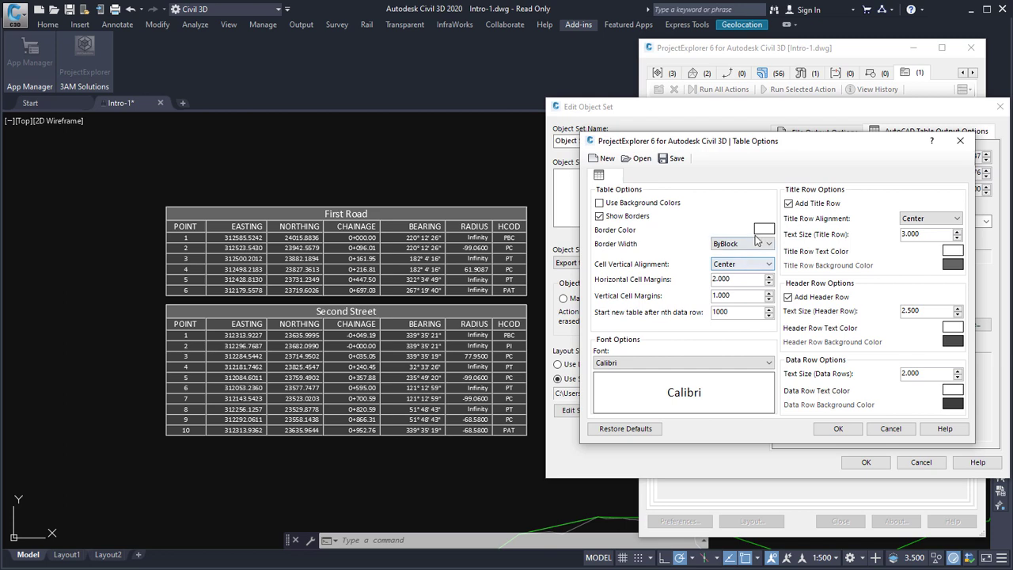
Set the table style's border color to blue and its font to Consolas.
{"action": "left_click", "coordinate": [764, 229]}
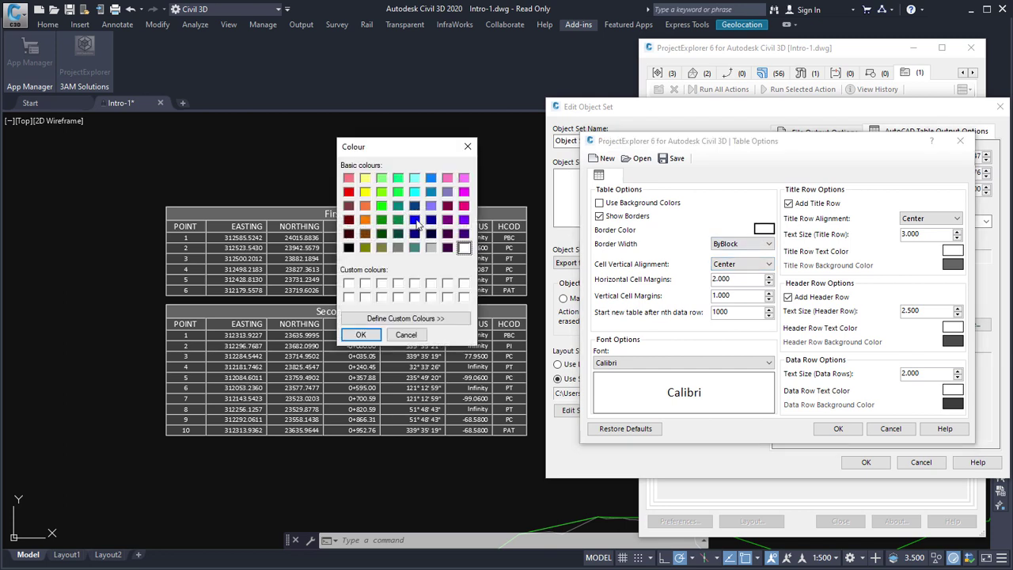
{"action": "left_click", "coordinate": [415, 224]}
{"action": "left_click", "coordinate": [356, 332]}
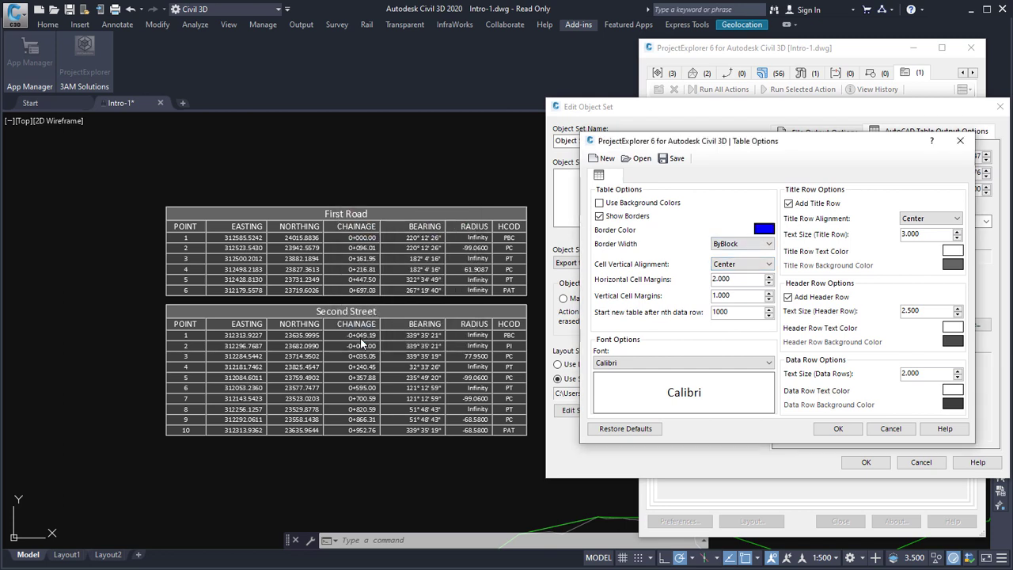
{"action": "left_click", "coordinate": [602, 362]}
{"action": "scroll", "coordinate": [648, 498], "scroll_direction": "down", "scroll_amount": 2}
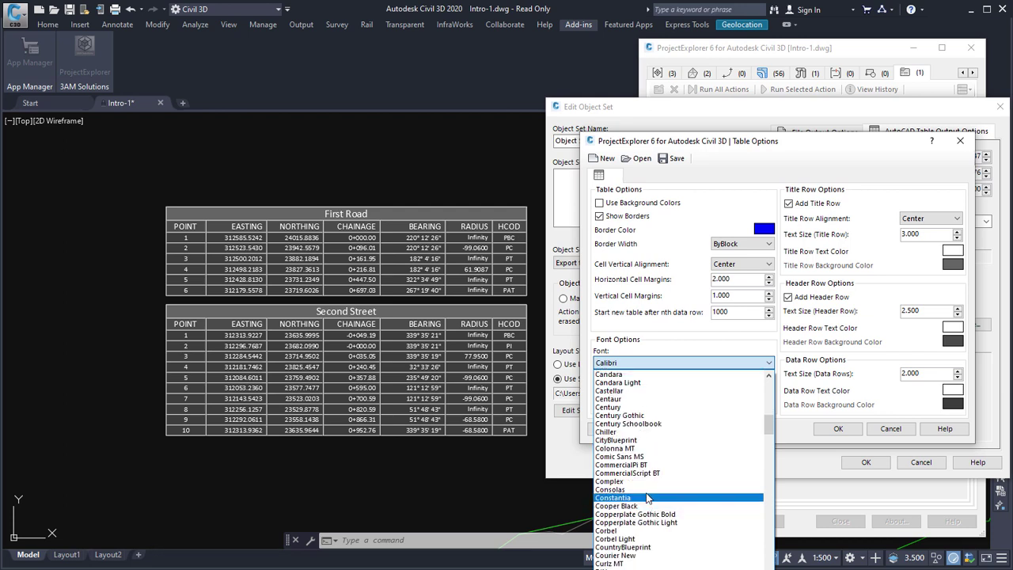
{"action": "left_click", "coordinate": [646, 489]}
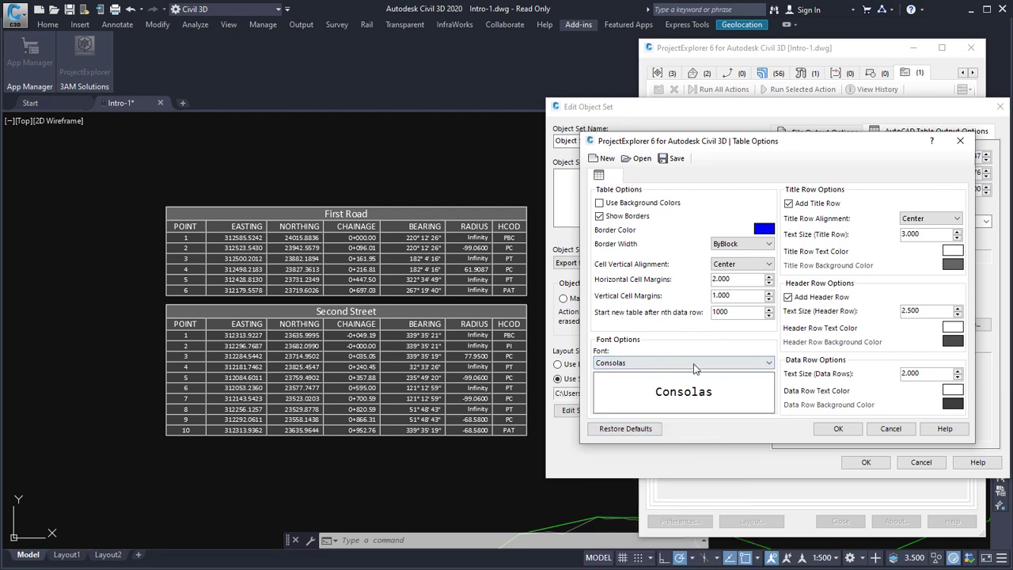
Set the title, header and data row text sizes to 5, 3.5 and 3, and the horizontal and vertical cell margins to 3 and 2.
{"action": "left_click", "coordinate": [844, 236]}
{"action": "type", "text": "5"}
{"action": "left_click", "coordinate": [918, 311]}
{"action": "type", "text": "3.5"}
{"action": "key", "text": "Return"}
{"action": "left_click", "coordinate": [933, 373]}
{"action": "type", "text": "3"}
{"action": "key", "text": "Return"}
{"action": "left_click_drag", "start_coordinate": [714, 295], "coordinate": [694, 283]}
{"action": "type", "text": "2"}
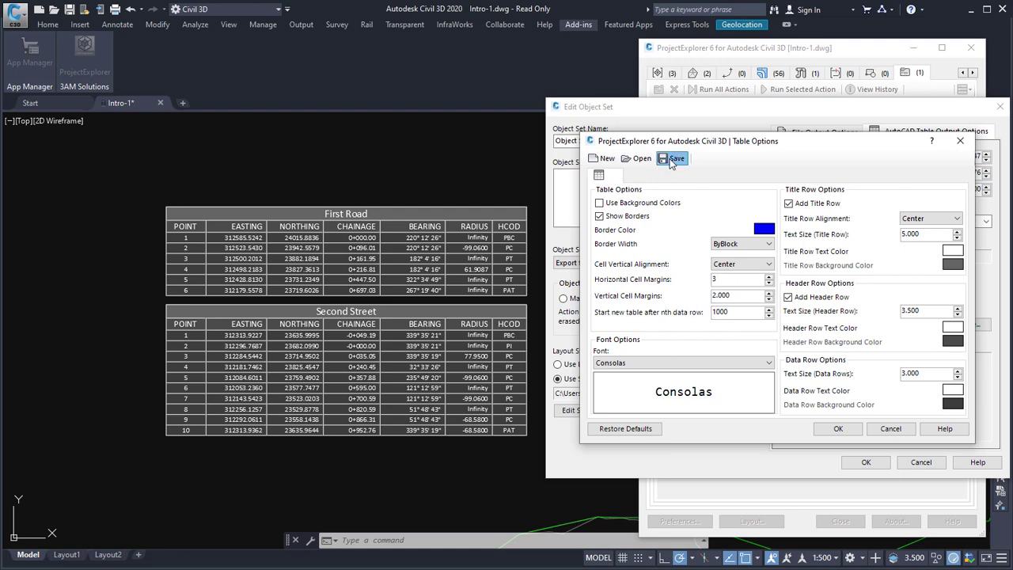
Save the table style as Intro-1-Tables.xmpa and apply it to the object set's tables.
{"action": "left_click", "coordinate": [674, 158]}
{"action": "left_click", "coordinate": [519, 405]}
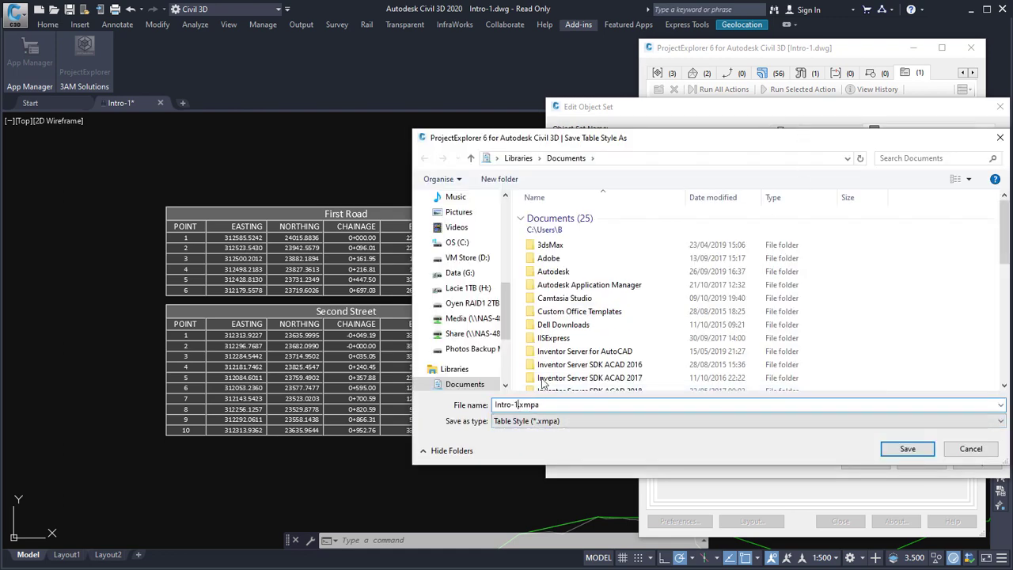
{"action": "type", "text": "-1-Tables"}
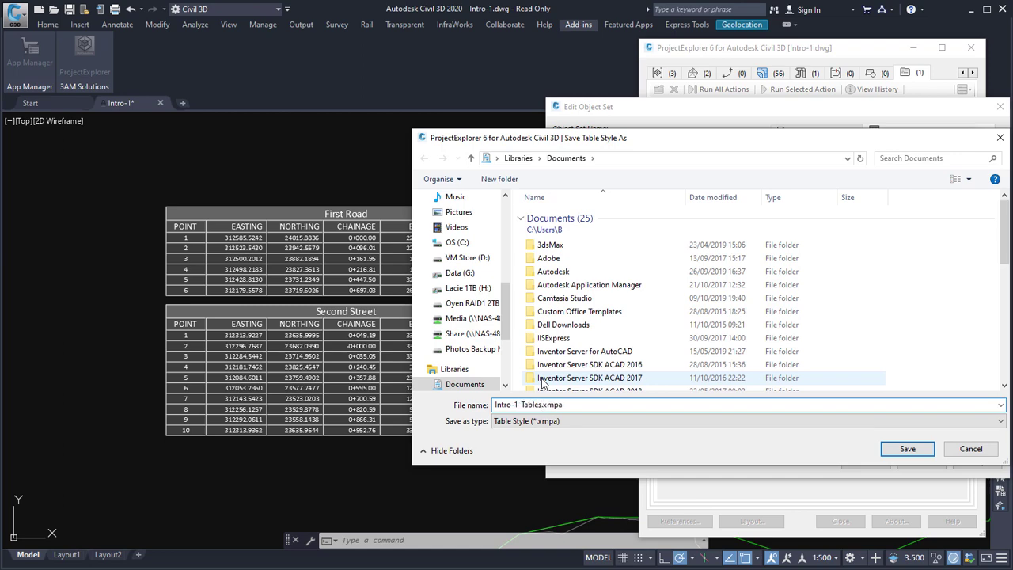
{"action": "key", "text": "Return"}
{"action": "left_click", "coordinate": [837, 431]}
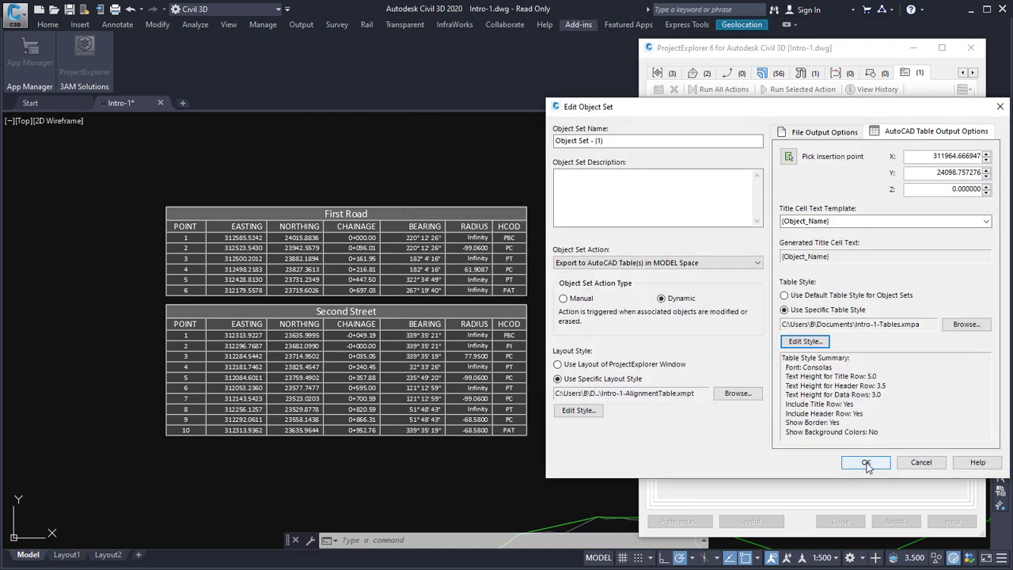
{"action": "left_click", "coordinate": [866, 463]}
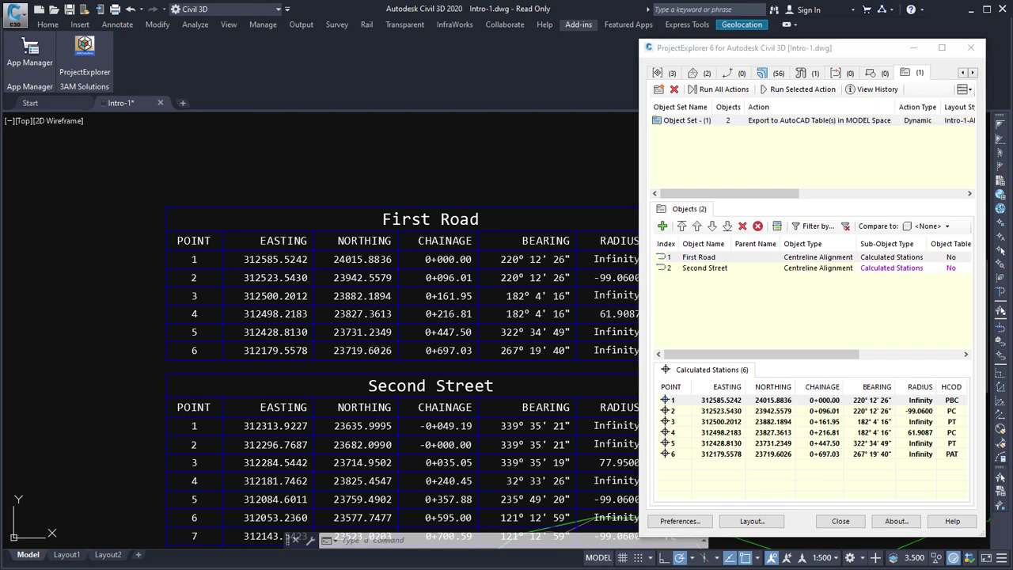
Review the restyled First Road and Second Street tables and the settings of Object Set - (1).
{"action": "scroll", "coordinate": [543, 362], "scroll_direction": "down", "scroll_amount": 3}
{"action": "scroll", "coordinate": [358, 270], "scroll_direction": "up", "scroll_amount": 3}
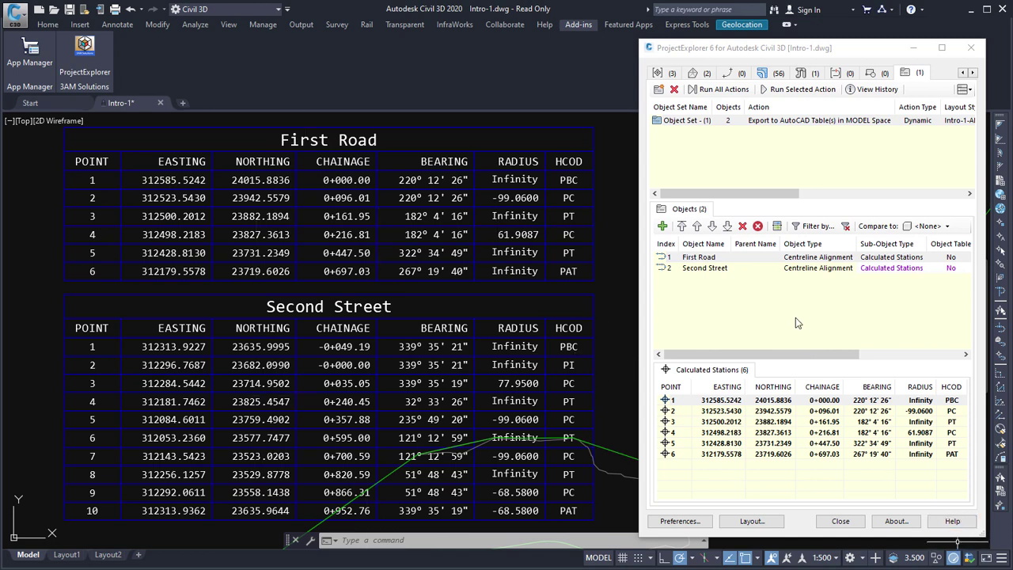
{"action": "double_click", "coordinate": [689, 120]}
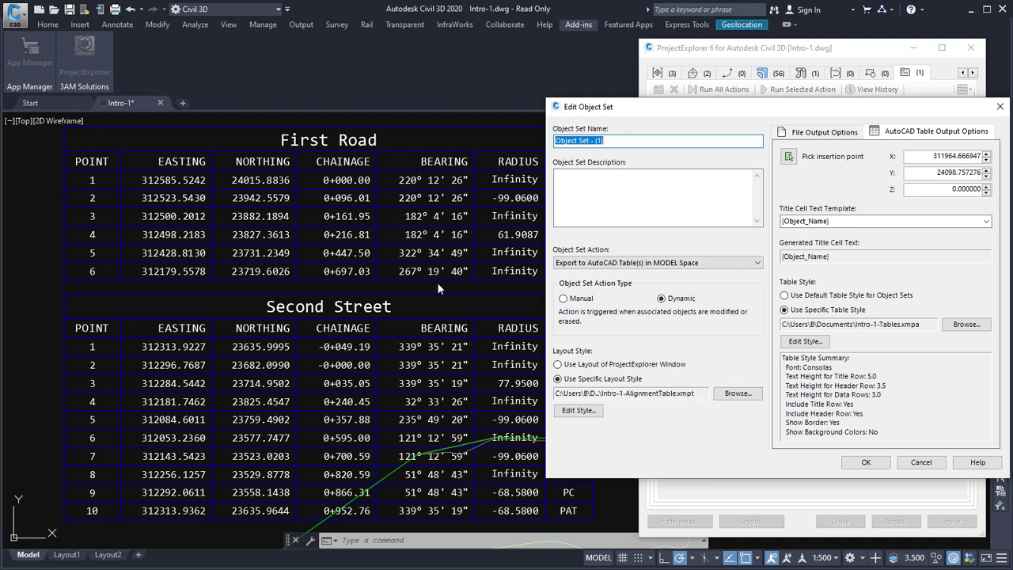
{"action": "left_click", "coordinate": [999, 106]}
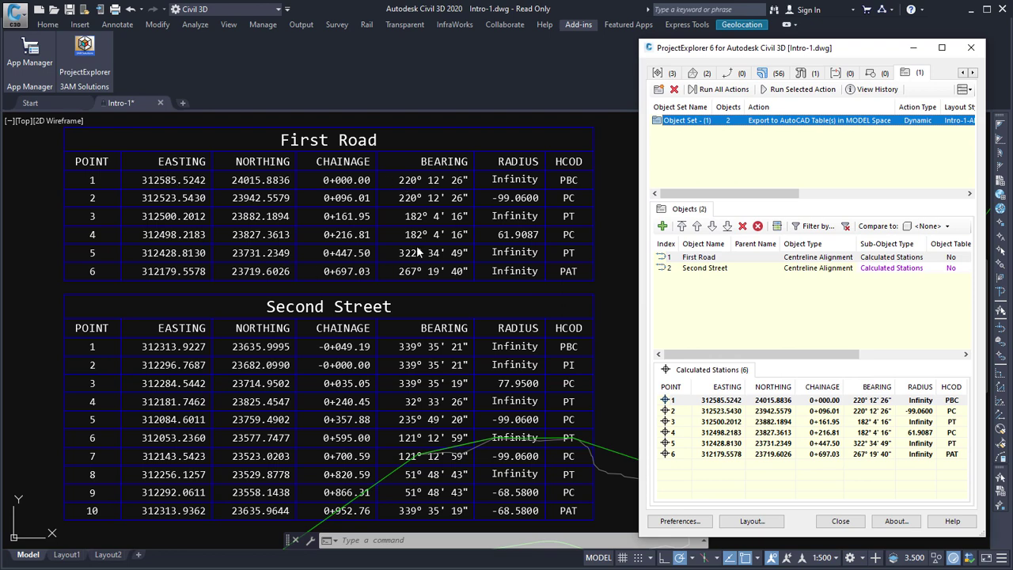
Duplicate Object Set - (1) and rename the copy Object Set - (PDF).
{"action": "right_click", "coordinate": [689, 125]}
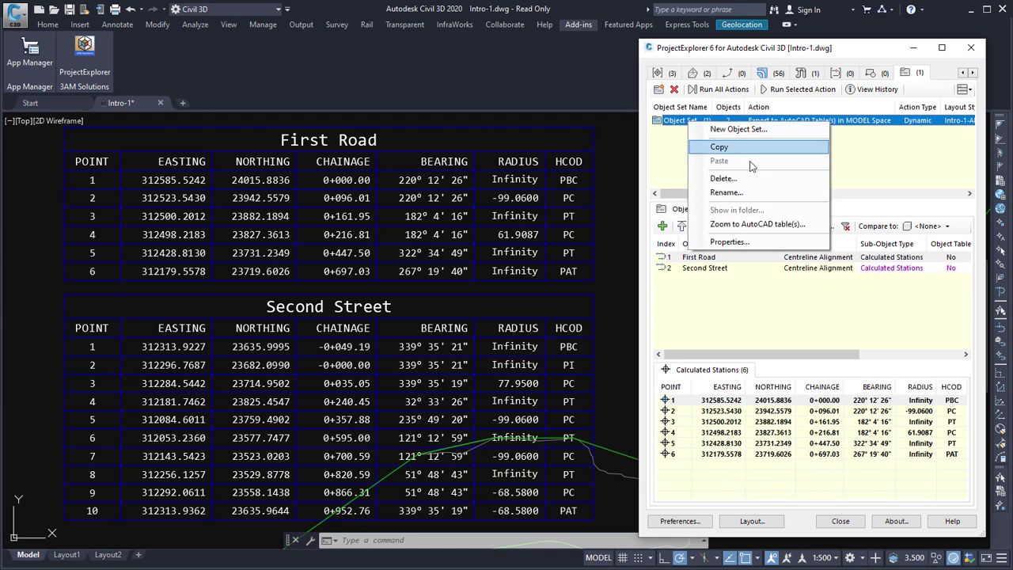
{"action": "left_click", "coordinate": [754, 149]}
{"action": "right_click", "coordinate": [691, 126]}
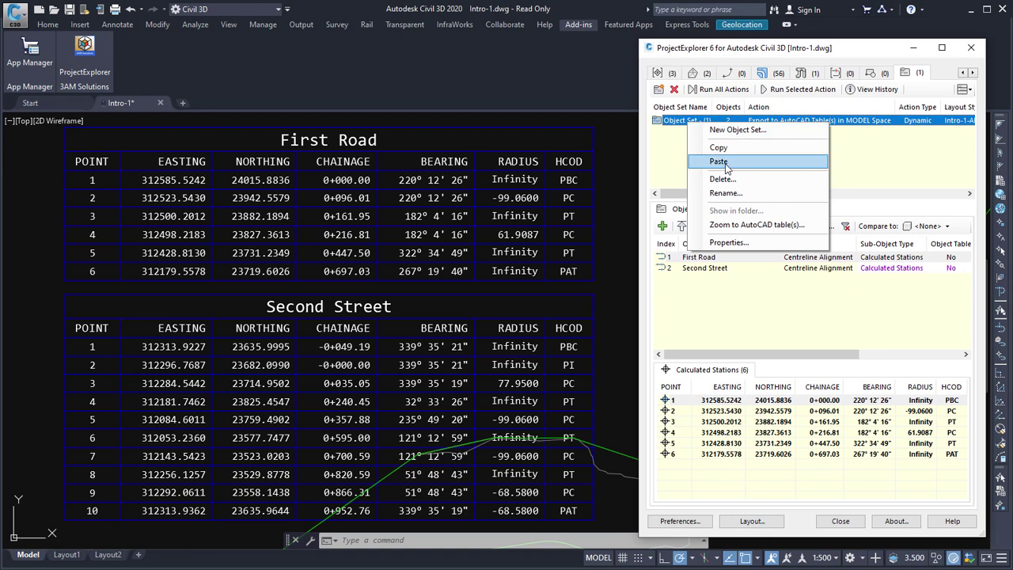
{"action": "left_click", "coordinate": [720, 161]}
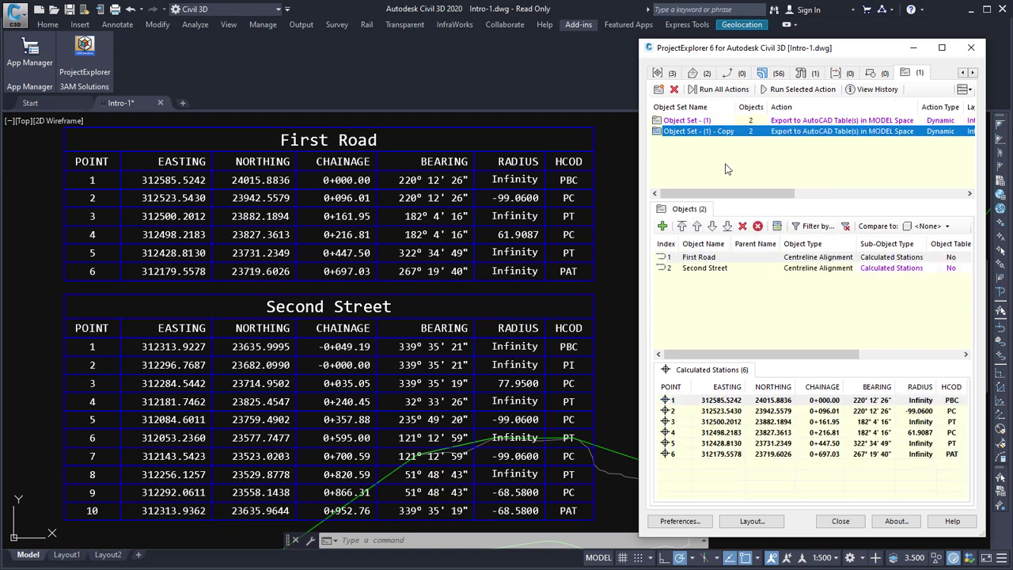
{"action": "double_click", "coordinate": [699, 132]}
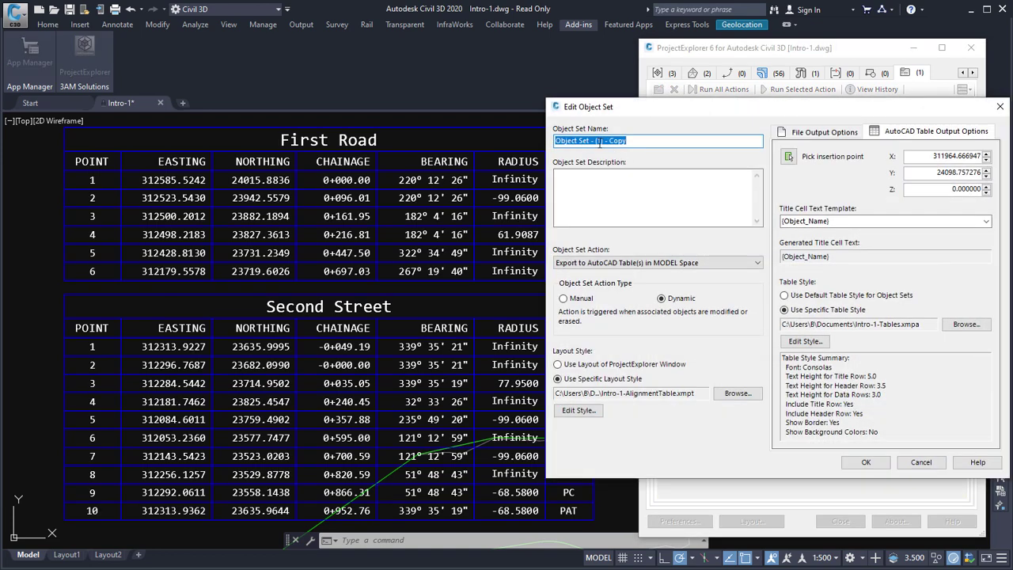
{"action": "left_click_drag", "start_coordinate": [597, 141], "coordinate": [693, 137]}
{"action": "type", "text": "(PDF)"}
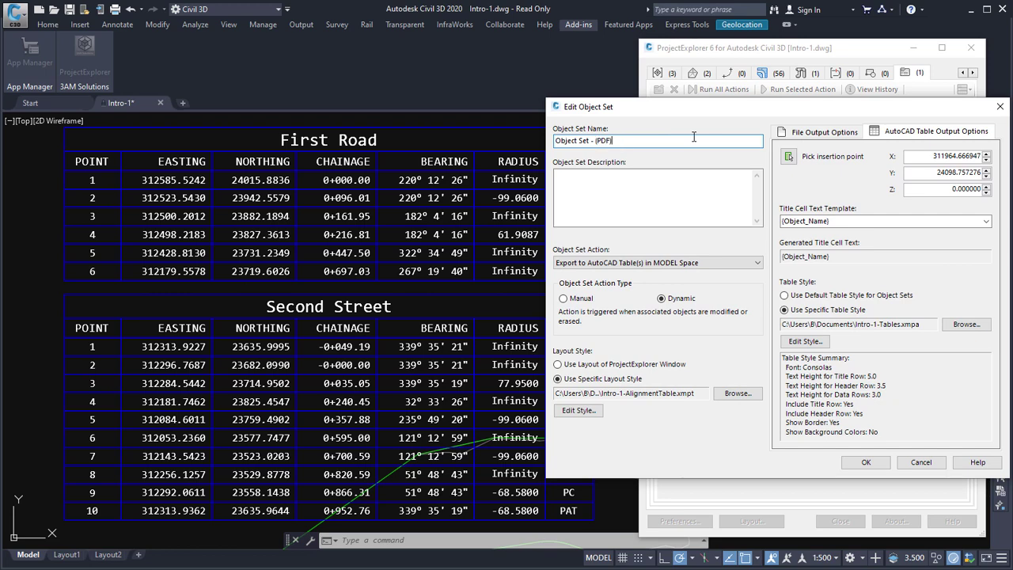
Set the action of Object Set - (PDF) to Report to PDF File (*.pdf) and apply the settings.
{"action": "left_click", "coordinate": [692, 266]}
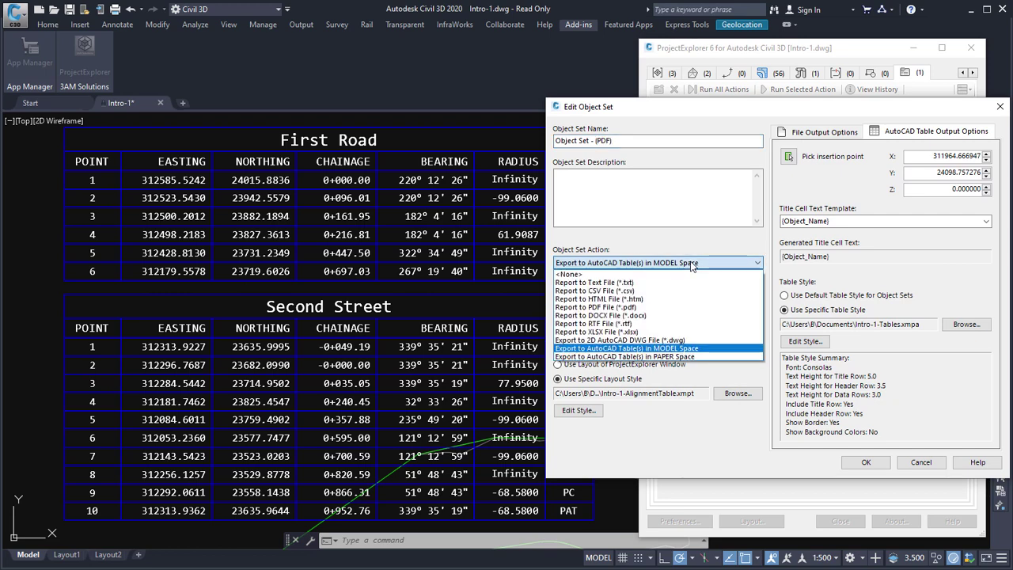
{"action": "left_click", "coordinate": [622, 308]}
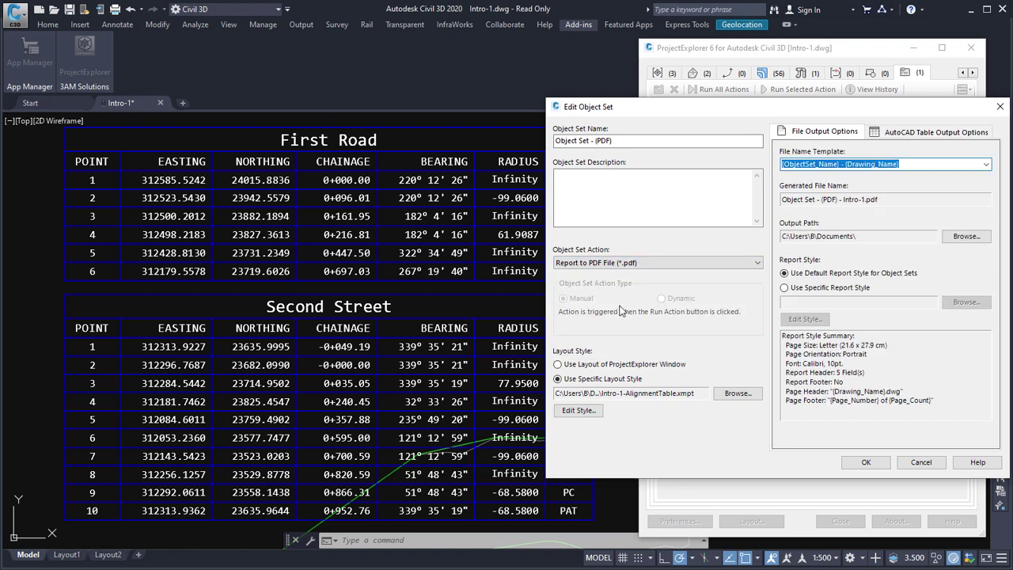
{"action": "left_click", "coordinate": [864, 463]}
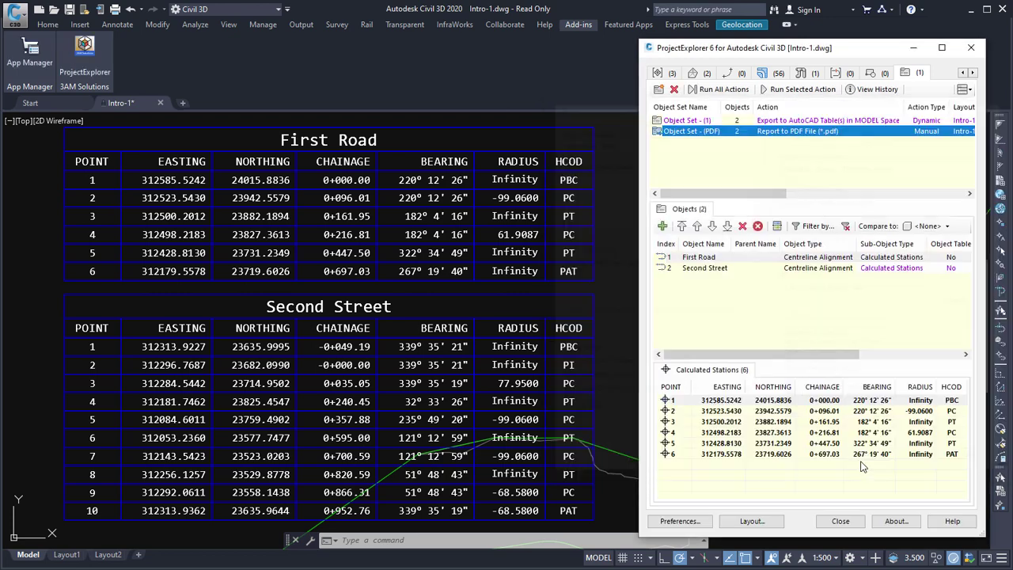
Run the report action of Object Set - (PDF), compare the generated PDF with the drawing tables, and close it.
{"action": "left_click", "coordinate": [797, 90]}
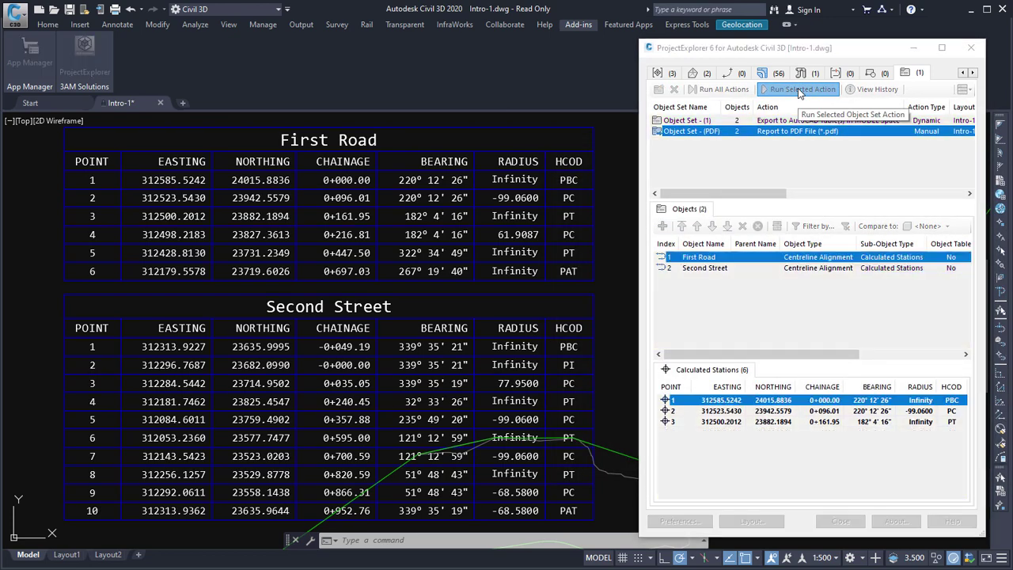
{"action": "left_click", "coordinate": [842, 324]}
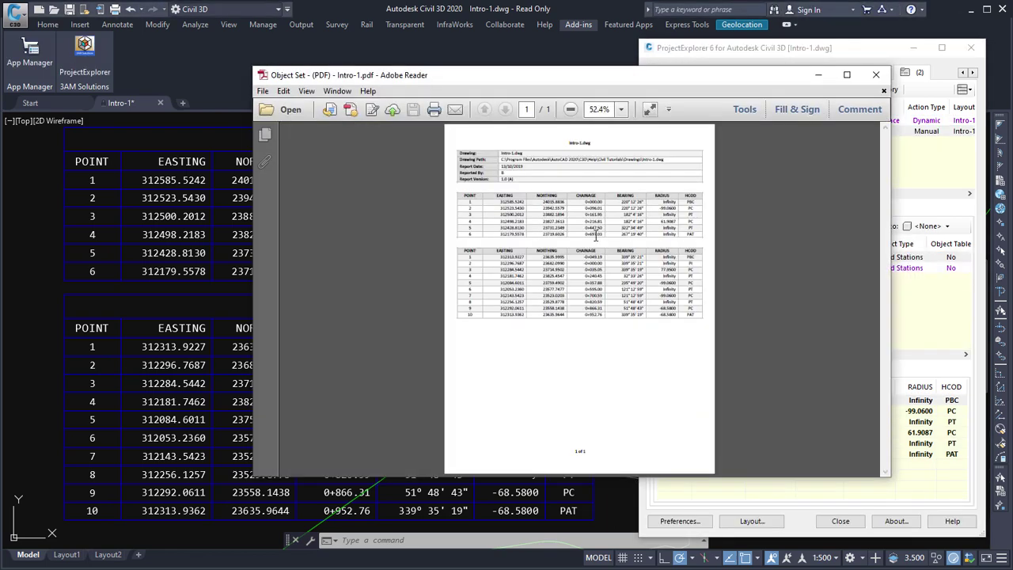
{"action": "scroll", "coordinate": [596, 235], "scroll_direction": "up", "scroll_amount": 3, "text": "ctrl"}
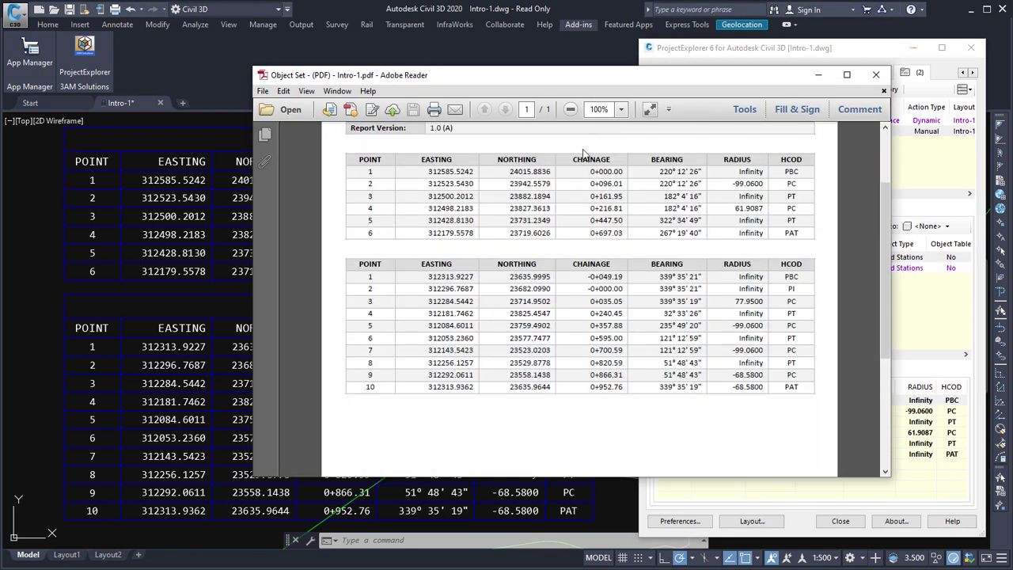
{"action": "mouse_move", "coordinate": [583, 76]}
{"action": "left_mouse_down"}
{"action": "mouse_move", "coordinate": [416, 310]}
{"action": "mouse_move", "coordinate": [426, 319]}
{"action": "left_mouse_up"}
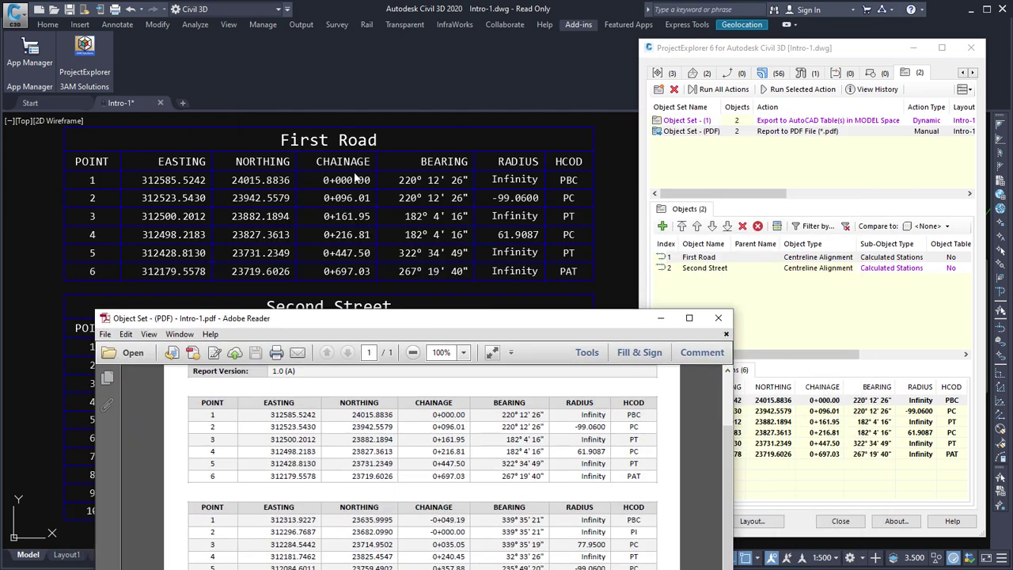
{"action": "left_click", "coordinate": [718, 317]}
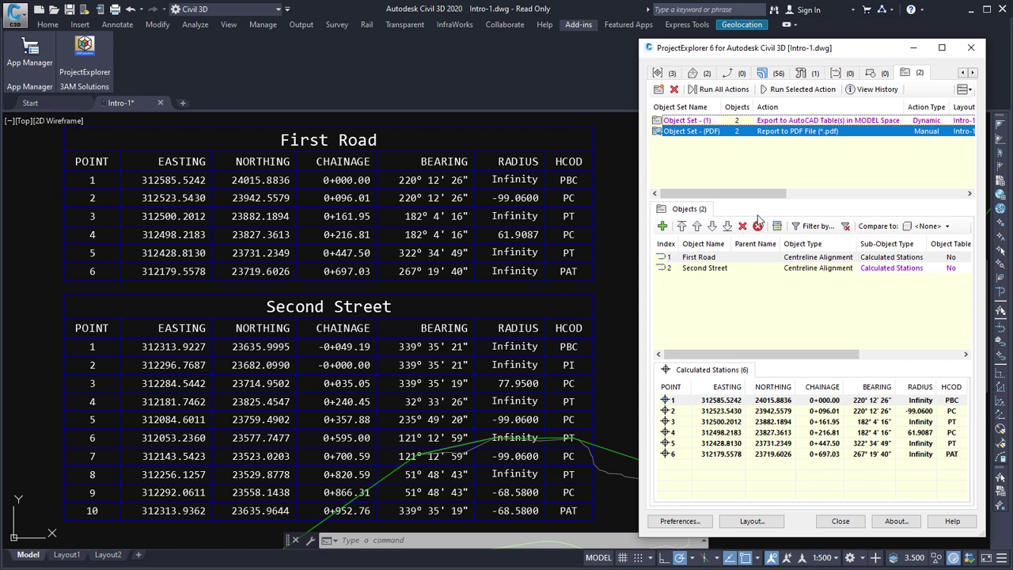
Duplicate Object Set - (PDF) in the list of object sets.
{"action": "right_click", "coordinate": [684, 132]}
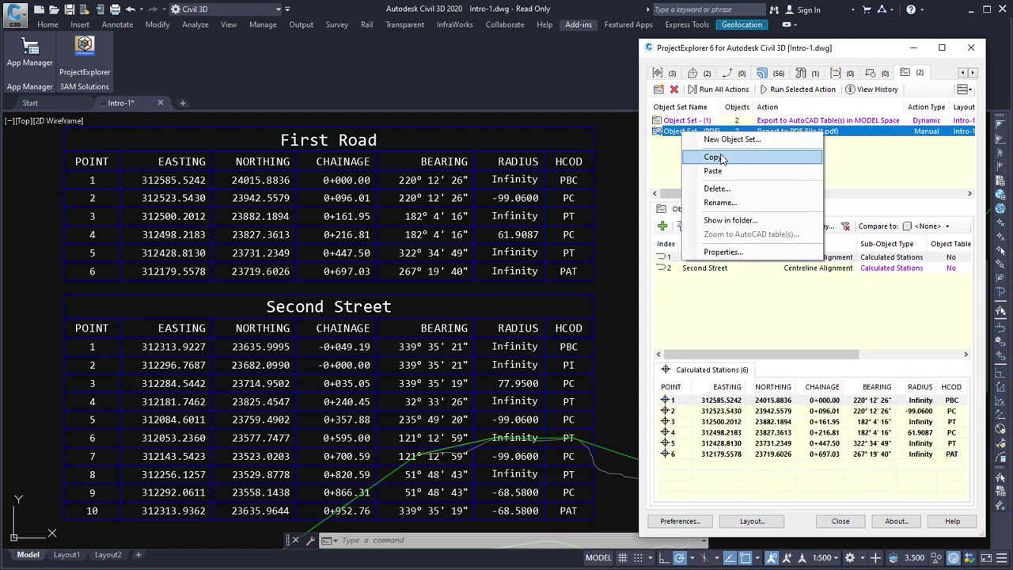
{"action": "left_click", "coordinate": [722, 158]}
{"action": "right_click", "coordinate": [709, 132]}
{"action": "left_click", "coordinate": [737, 184]}
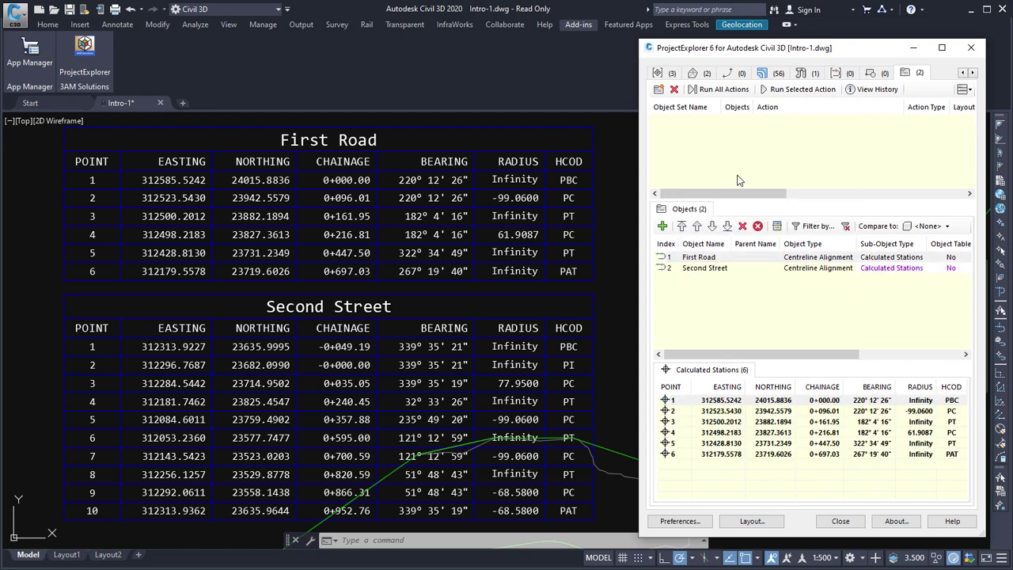
Rename the copied PDF object set as Object Set - (XLS).
{"action": "double_click", "coordinate": [709, 142]}
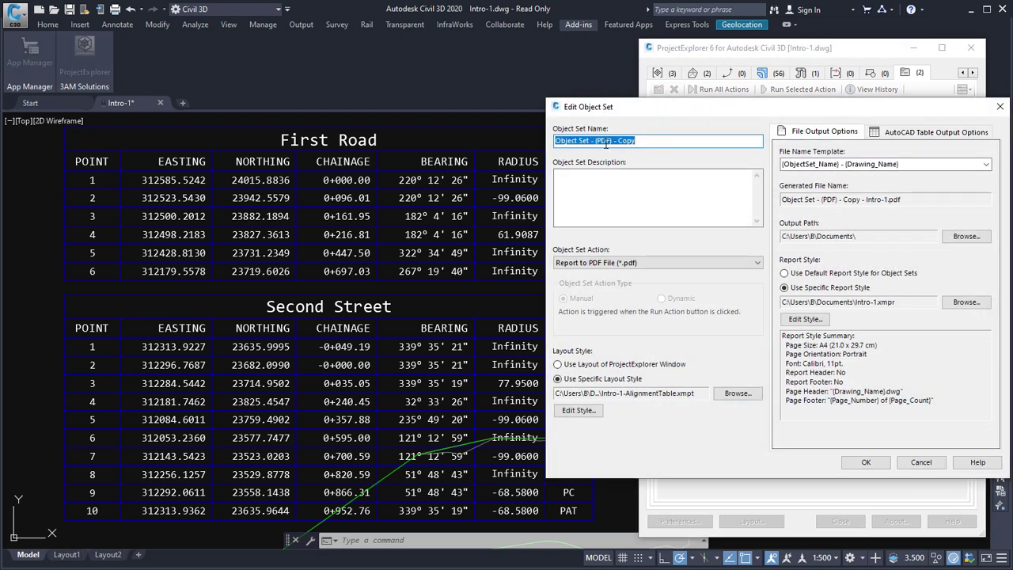
{"action": "left_click", "coordinate": [669, 139]}
{"action": "key", "text": "ctrl+shift+Left"}
{"action": "key", "text": "ctrl+shift+Left"}
{"action": "key", "text": "ctrl+shift+Left"}
{"action": "type", "text": "(XKLS"}
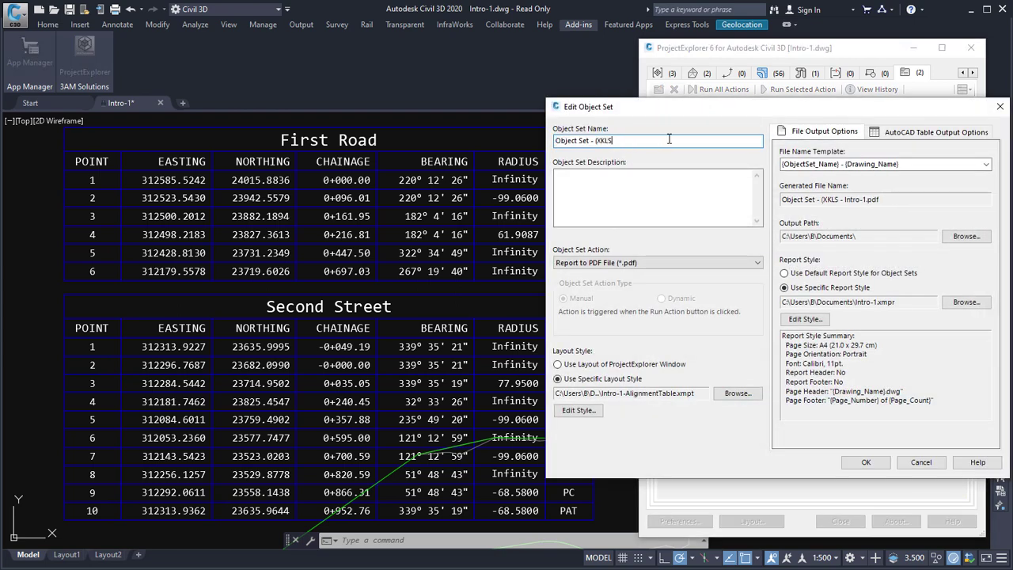
{"action": "key", "text": "BackSpace"}
{"action": "key", "text": "BackSpace"}
{"action": "key", "text": "BackSpace"}
{"action": "type", "text": "LS)"}
Set the action of Object Set - (XLS) to Report to XLSX File (*.xlsx) and apply the settings.
{"action": "left_click", "coordinate": [657, 262]}
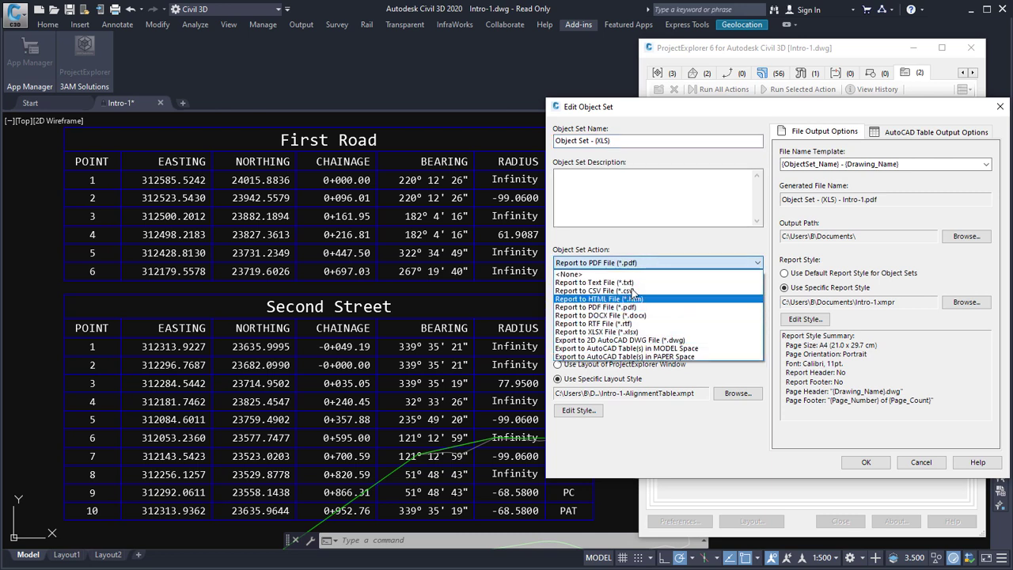
{"action": "left_click", "coordinate": [630, 333]}
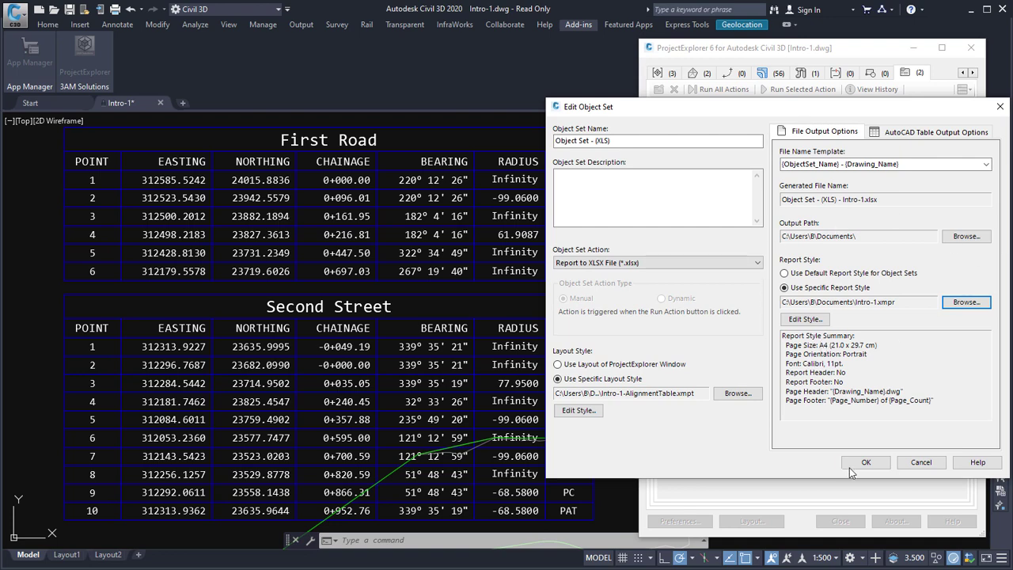
{"action": "left_click", "coordinate": [876, 466]}
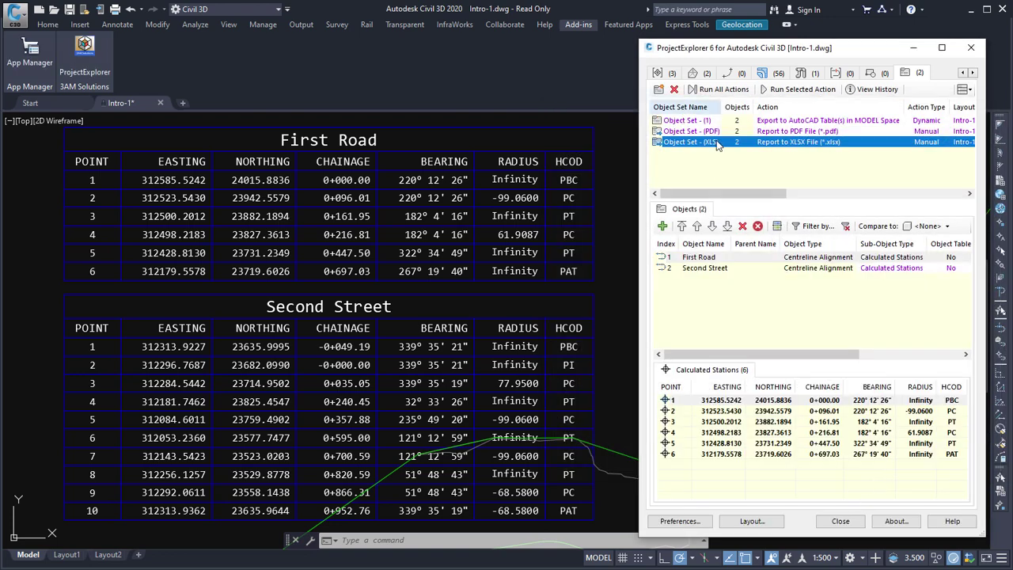
Generate and open the XLSX report in Excel and autofit the column widths of the First Road sheet.
{"action": "left_click", "coordinate": [810, 91]}
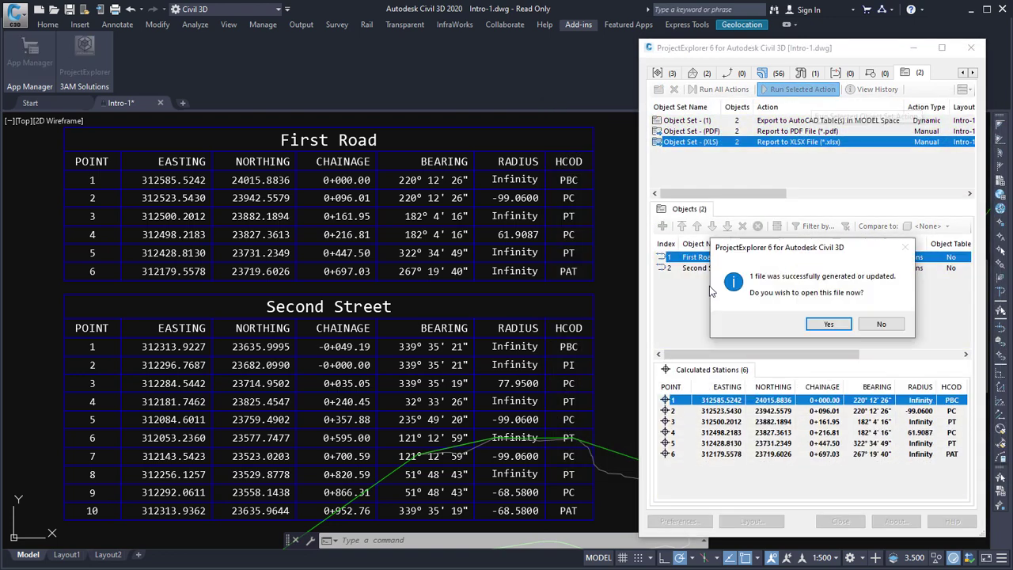
{"action": "left_click", "coordinate": [820, 324]}
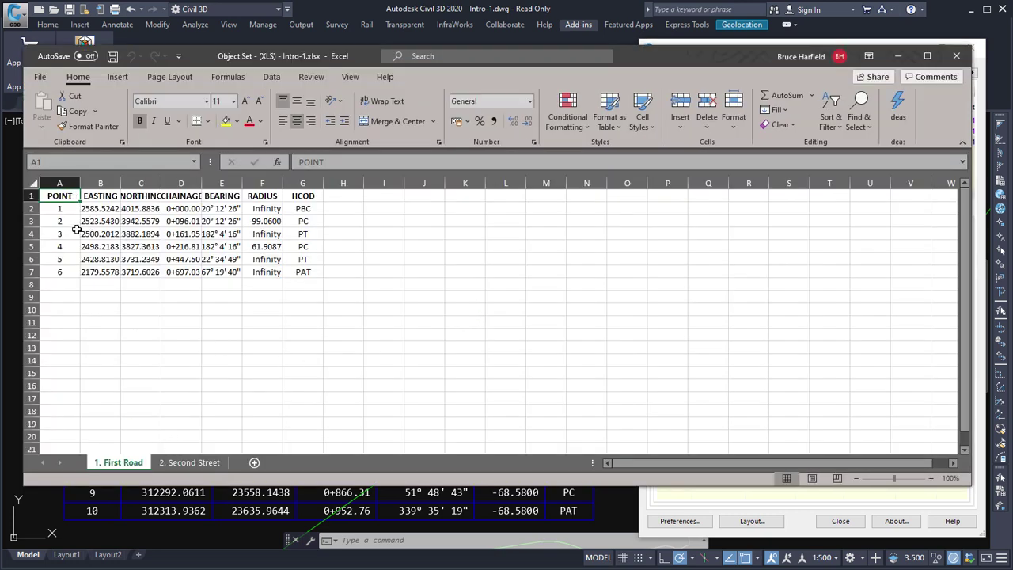
{"action": "left_click", "coordinate": [34, 184]}
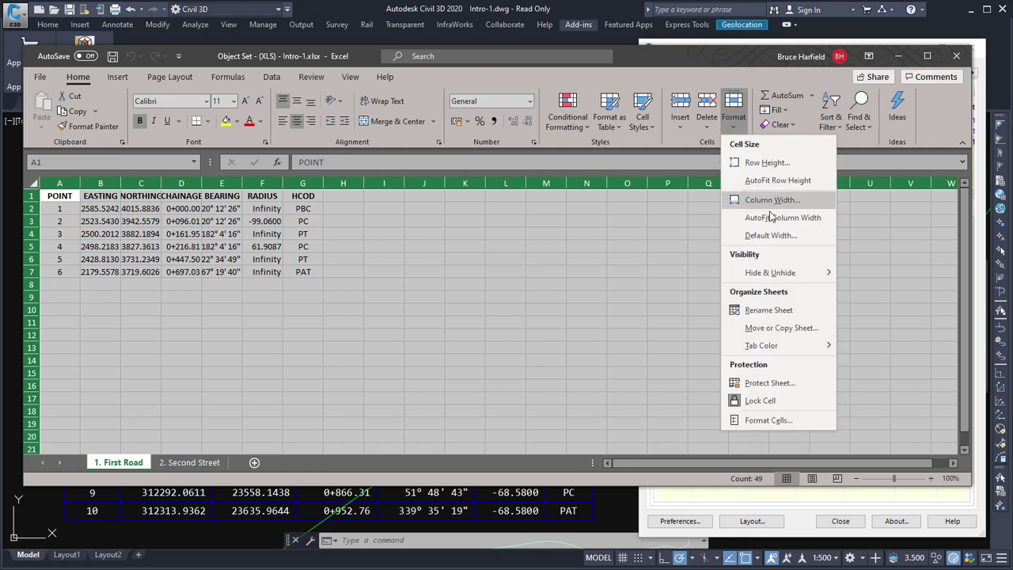
{"action": "left_click", "coordinate": [772, 220]}
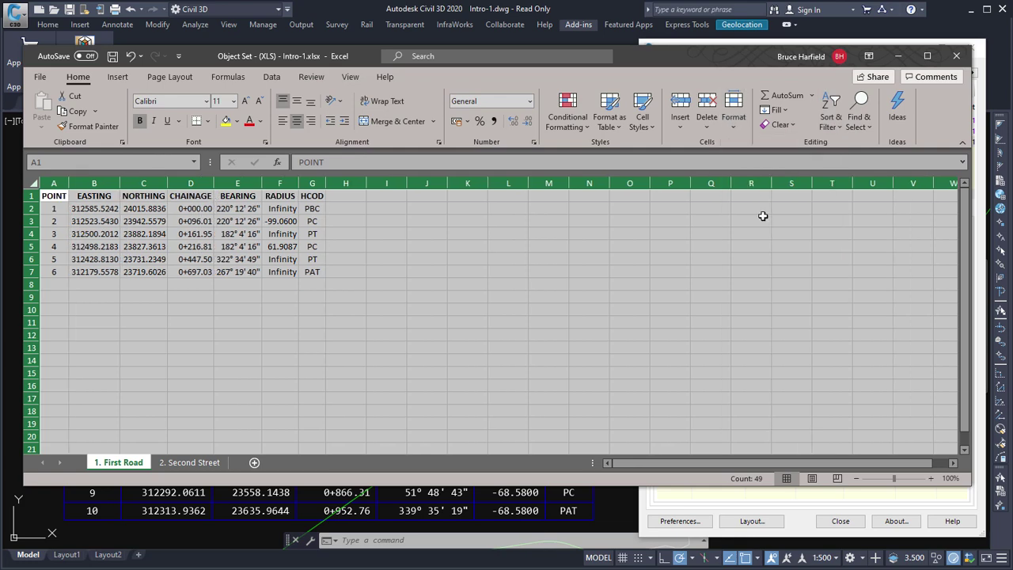
{"action": "left_click", "coordinate": [216, 318]}
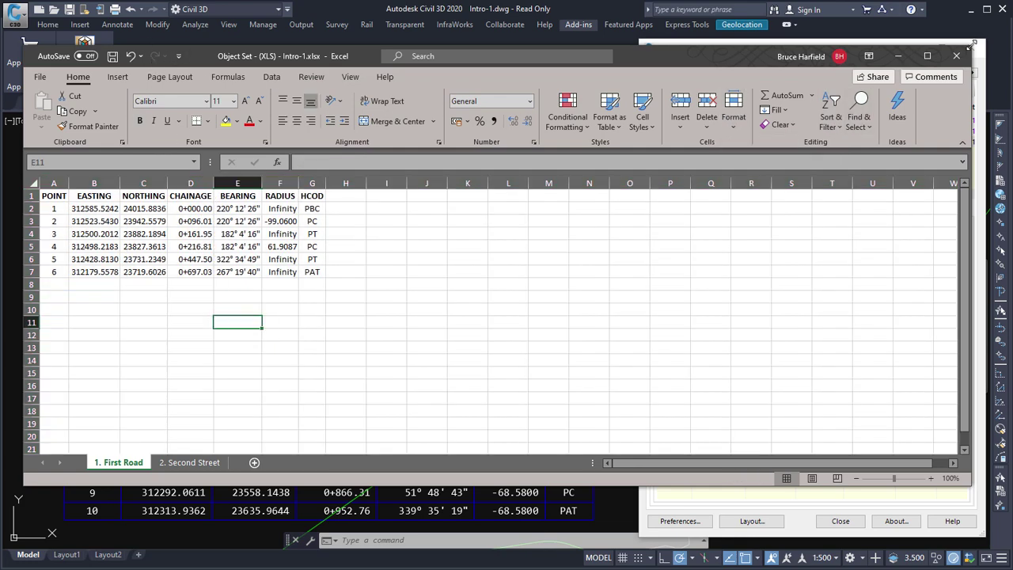
Compare the workbook's First Road and Second Street sheets with the drawing tables, then close the workbook and return to Civil 3D.
{"action": "mouse_move", "coordinate": [974, 44]}
{"action": "left_mouse_down"}
{"action": "mouse_move", "coordinate": [826, 193]}
{"action": "mouse_move", "coordinate": [543, 68]}
{"action": "mouse_move", "coordinate": [536, 79]}
{"action": "mouse_move", "coordinate": [489, 79]}
{"action": "mouse_move", "coordinate": [870, 97]}
{"action": "mouse_move", "coordinate": [964, 67]}
{"action": "mouse_move", "coordinate": [943, 67]}
{"action": "left_mouse_up"}
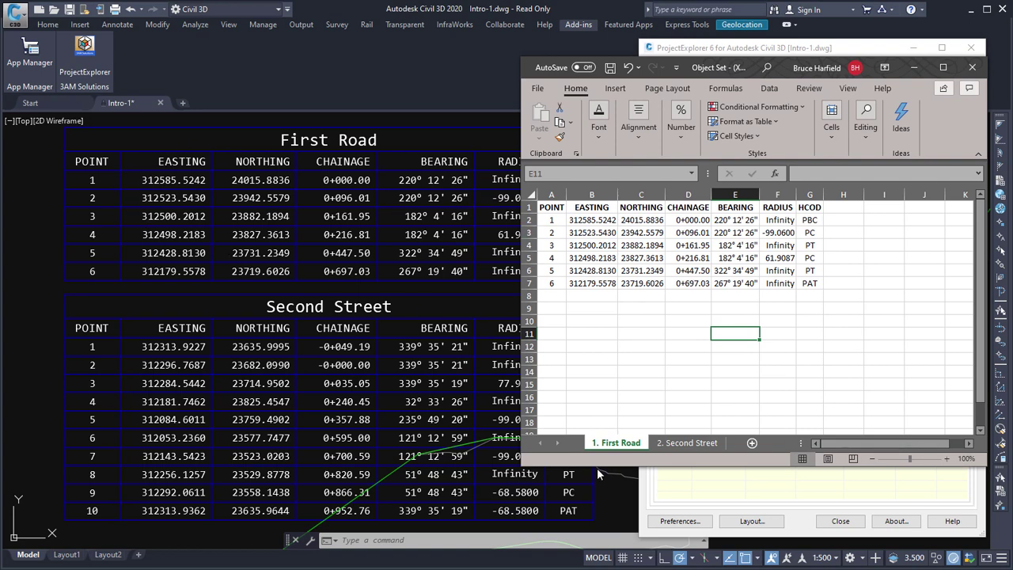
{"action": "left_click", "coordinate": [696, 444]}
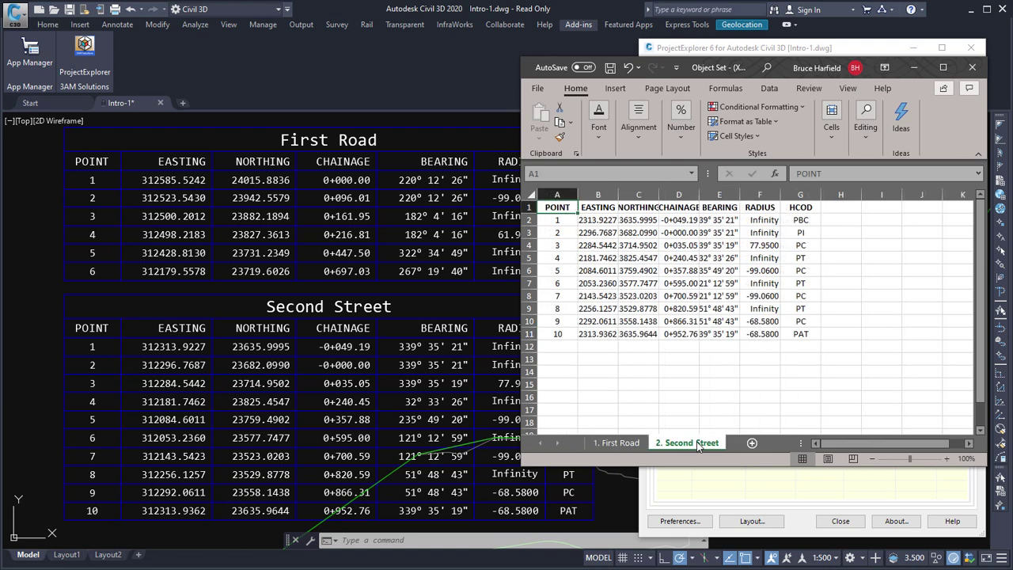
{"action": "left_click", "coordinate": [974, 70]}
{"action": "left_click", "coordinate": [406, 340]}
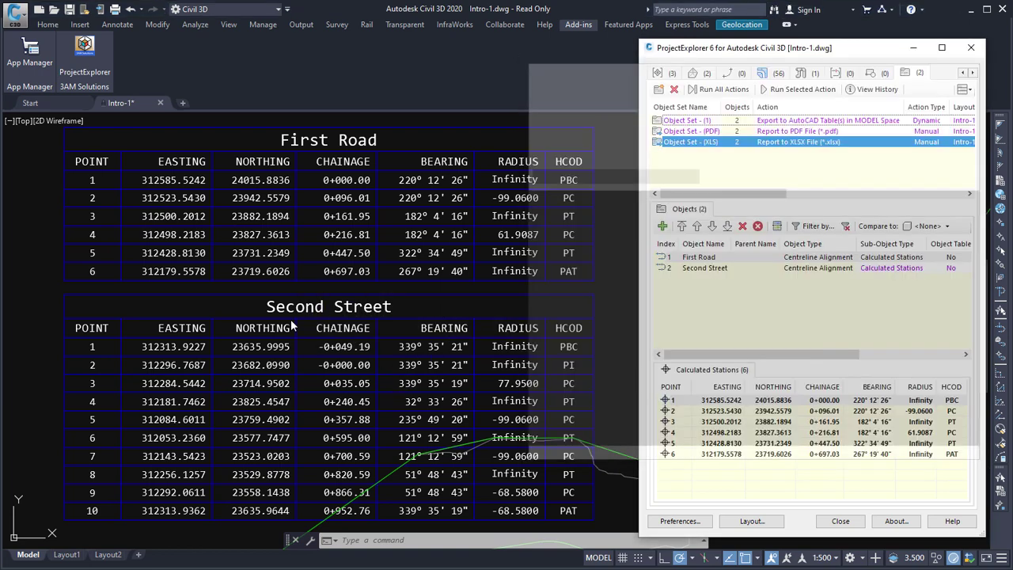
Reshape the Second Street alignment by moving its upper tangent point down to the road outline and bulging the adjoining curve outward.
{"action": "scroll", "coordinate": [361, 296], "scroll_direction": "down", "scroll_amount": 5}
{"action": "middle_click_drag", "start_coordinate": [361, 296], "coordinate": [263, 238]}
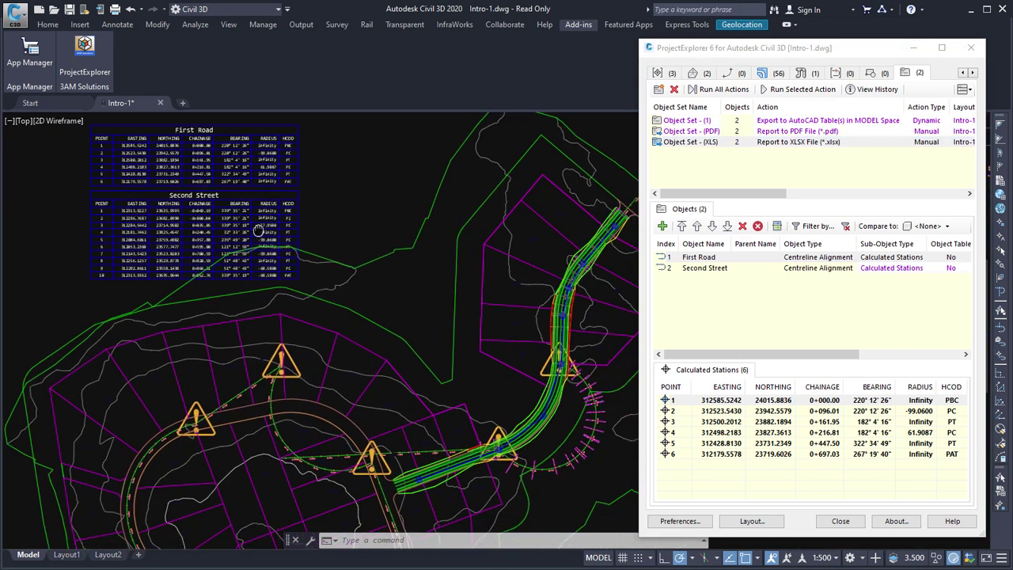
{"action": "left_click", "coordinate": [273, 388]}
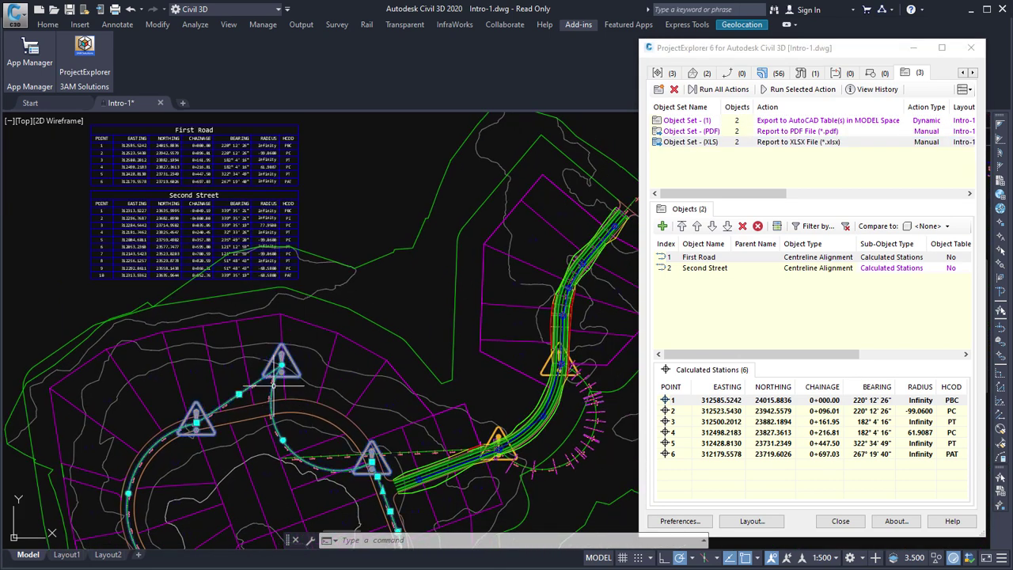
{"action": "left_click", "coordinate": [281, 368]}
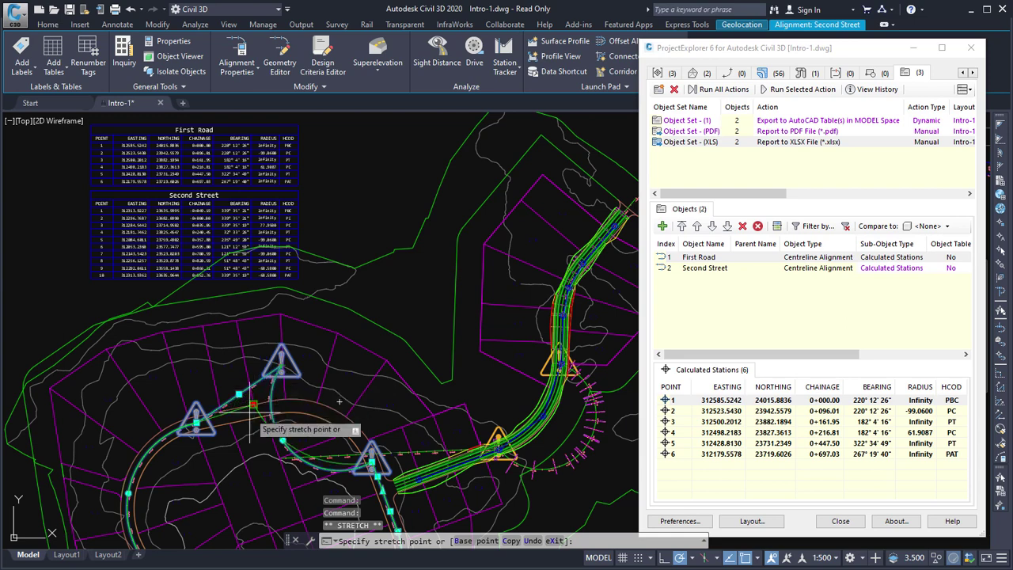
{"action": "left_click", "coordinate": [253, 404]}
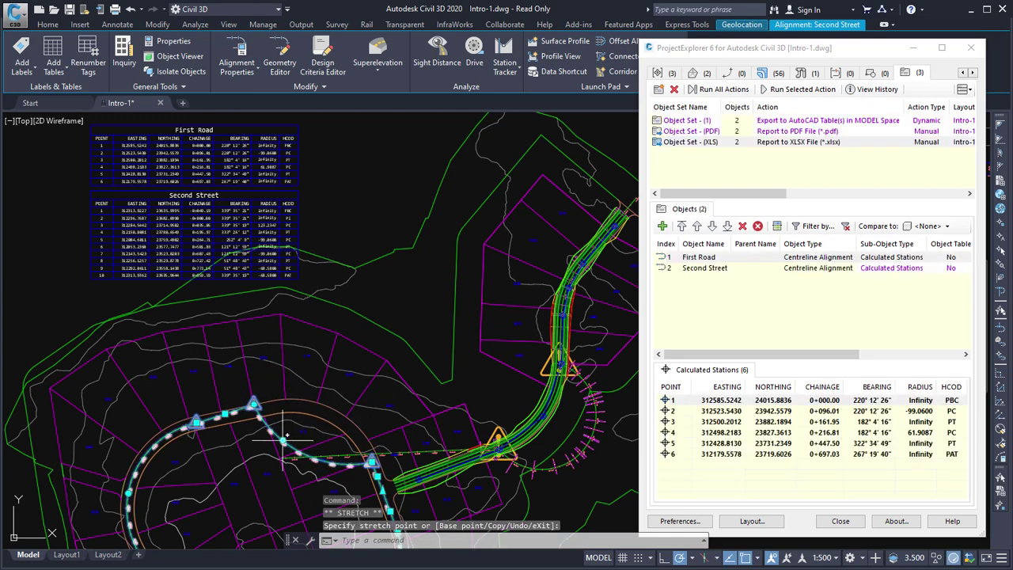
{"action": "left_click", "coordinate": [282, 436]}
{"action": "left_click", "coordinate": [373, 462]}
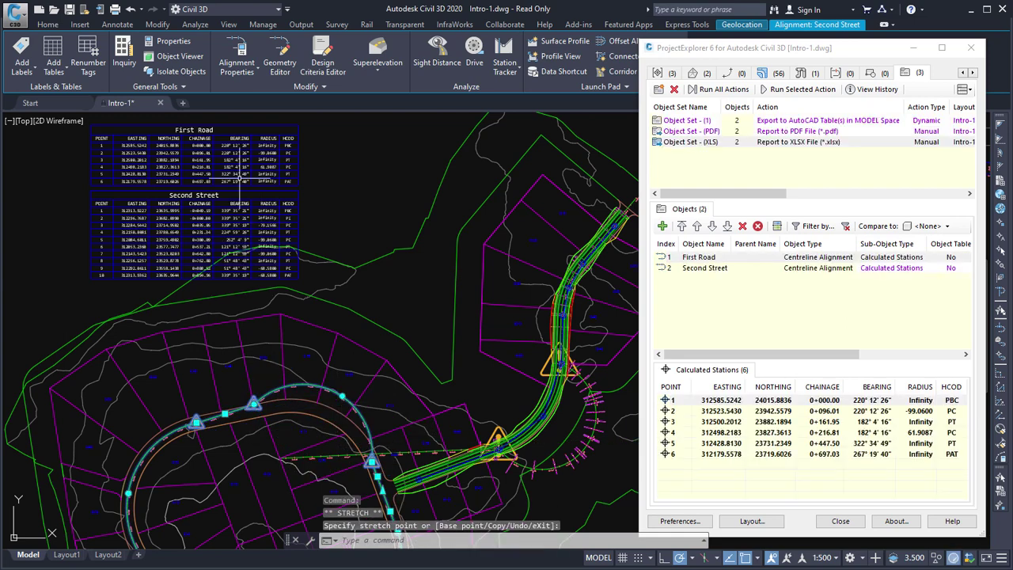
Regenerate the XLSX report, open it in Excel to compare with the updated drawing tables, and close the workbook.
{"action": "scroll", "coordinate": [258, 342], "scroll_direction": "up", "scroll_amount": 3}
{"action": "scroll", "coordinate": [215, 371], "scroll_direction": "up", "scroll_amount": 2}
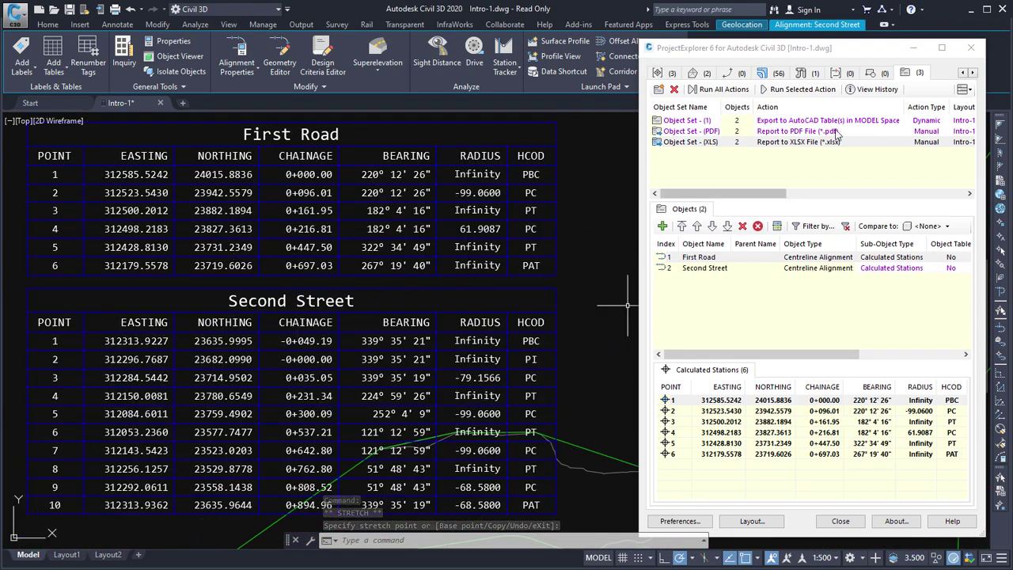
{"action": "left_click", "coordinate": [736, 91]}
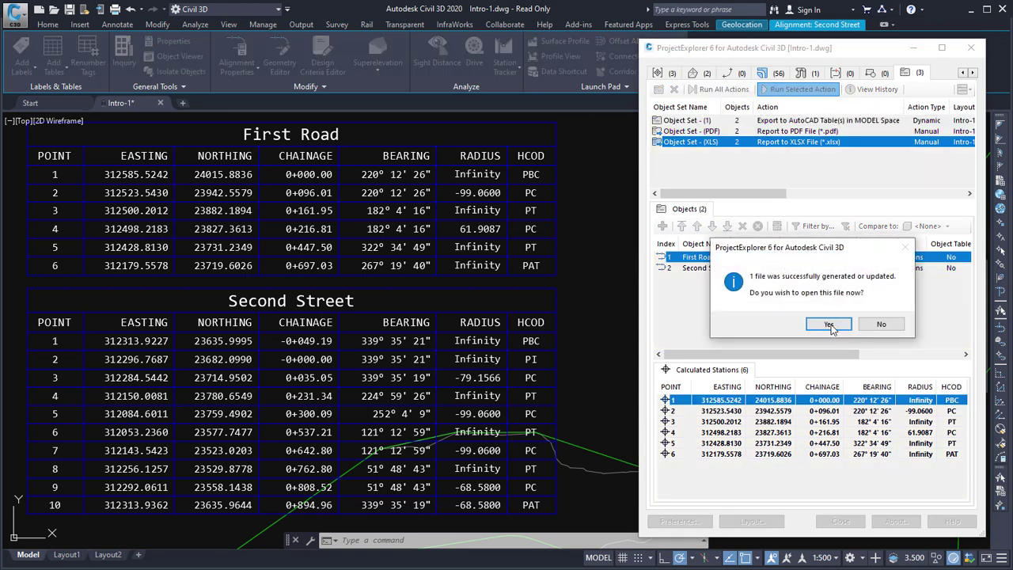
{"action": "left_click", "coordinate": [832, 321]}
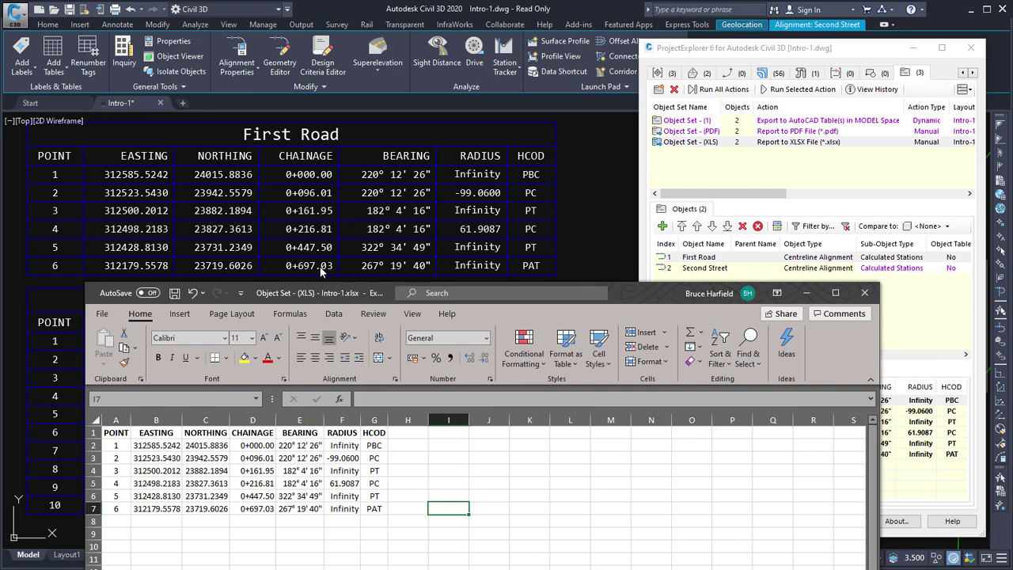
{"action": "left_click", "coordinate": [866, 294]}
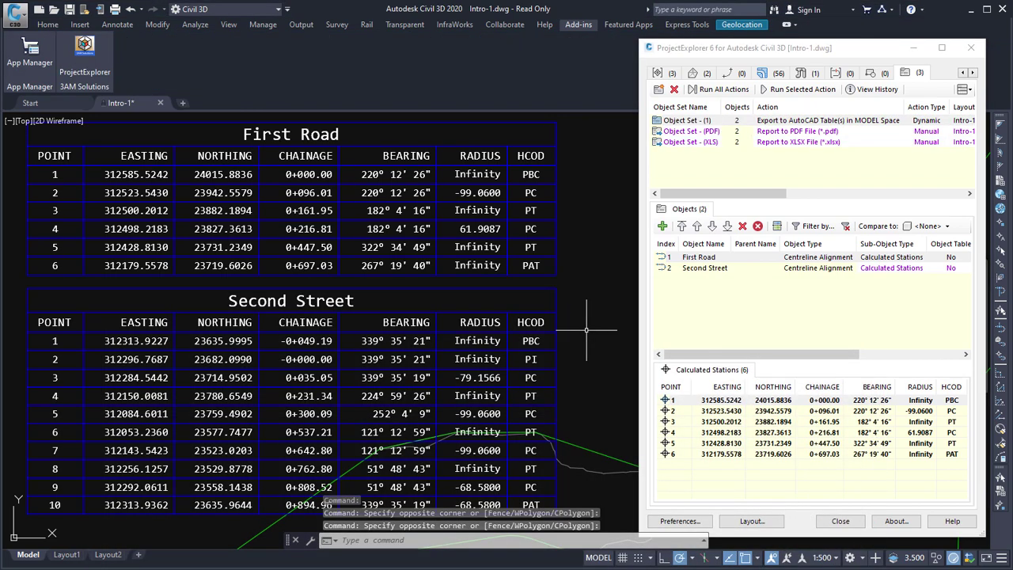
Erase both setting-out tables from the drawing and recreate them by running the action of Object Set - (1).
{"action": "left_click", "coordinate": [606, 333]}
{"action": "left_click", "coordinate": [485, 239]}
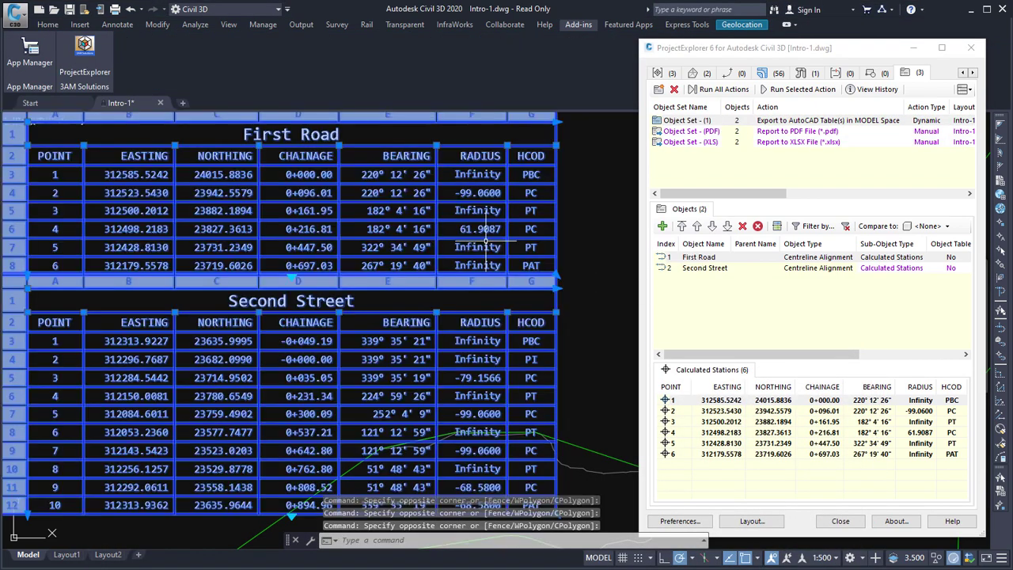
{"action": "key", "text": "Delete"}
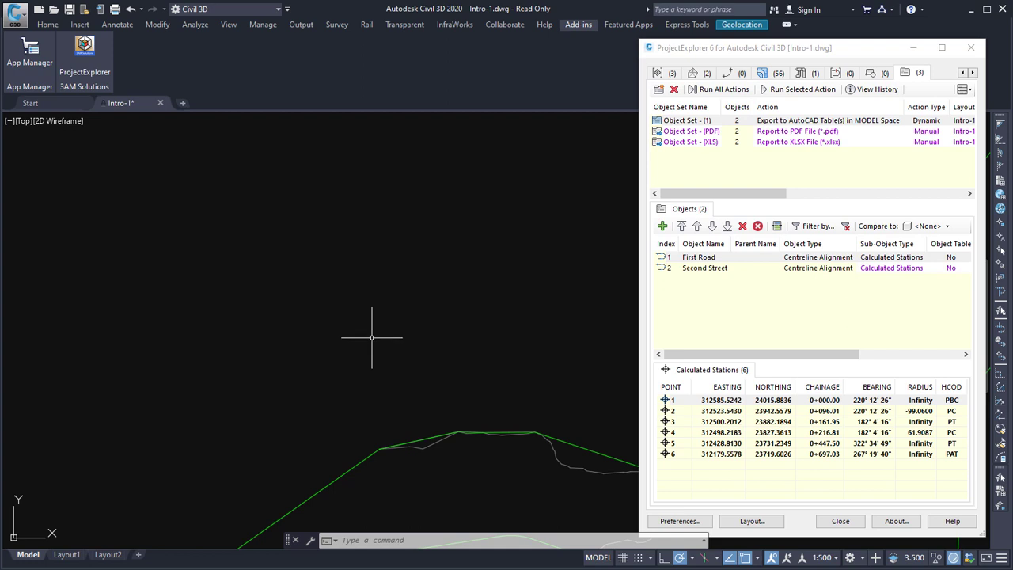
{"action": "left_click", "coordinate": [704, 121]}
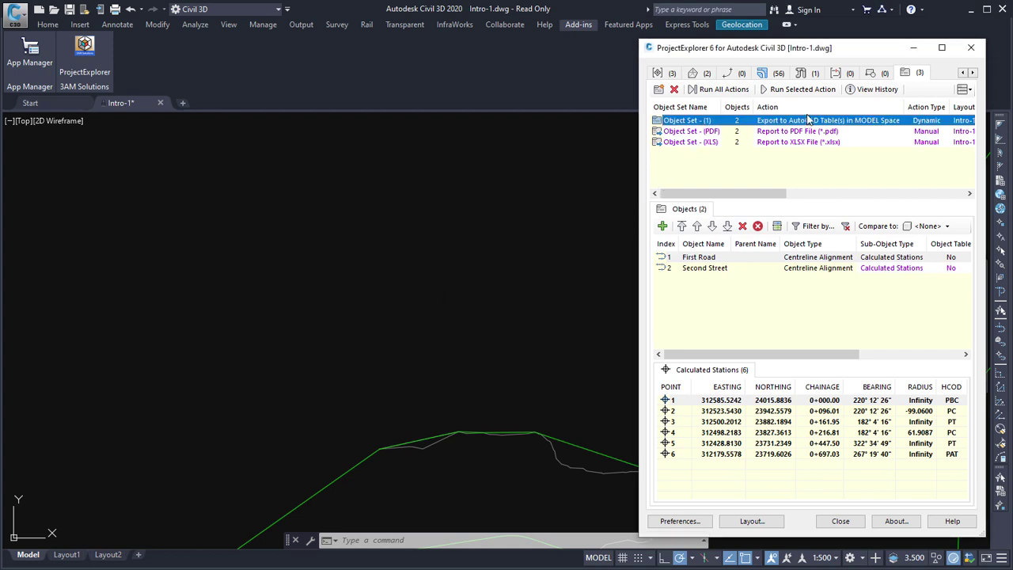
{"action": "left_click", "coordinate": [809, 90]}
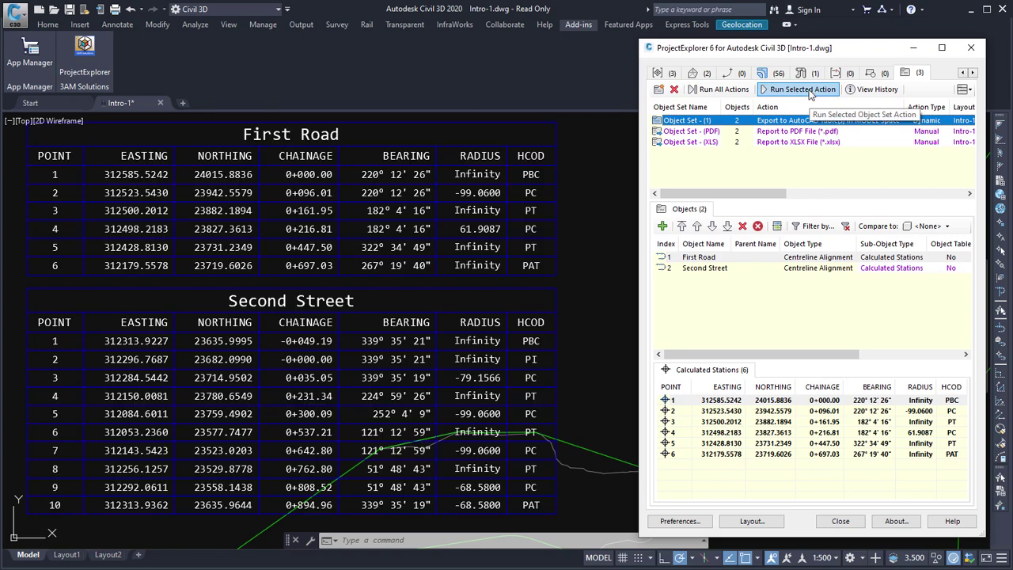
Erase the First Road and Second Street tables once more, and close and reopen ProjectExplorer to restore them.
{"action": "left_click", "coordinate": [532, 252]}
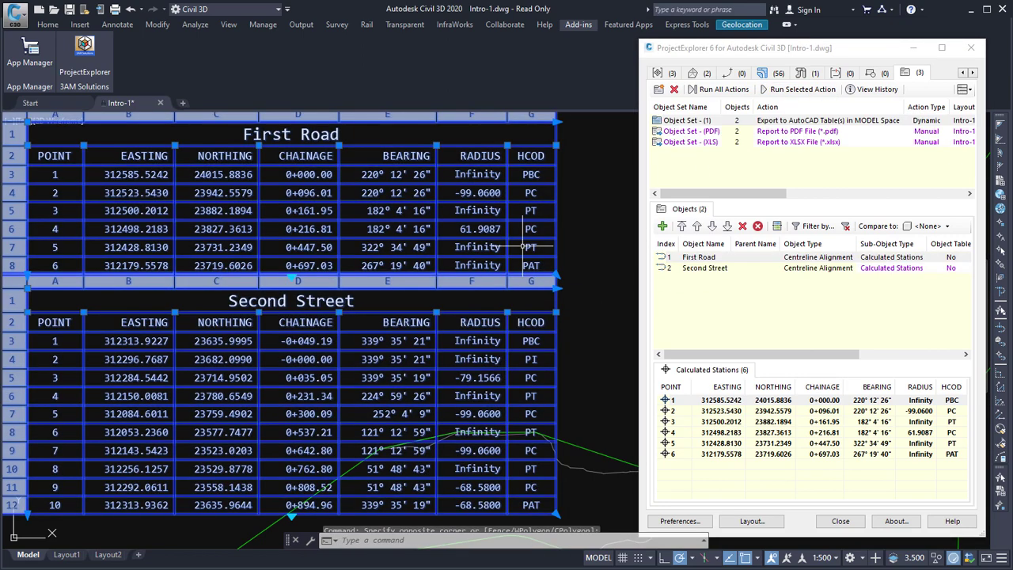
{"action": "key", "text": "Delete"}
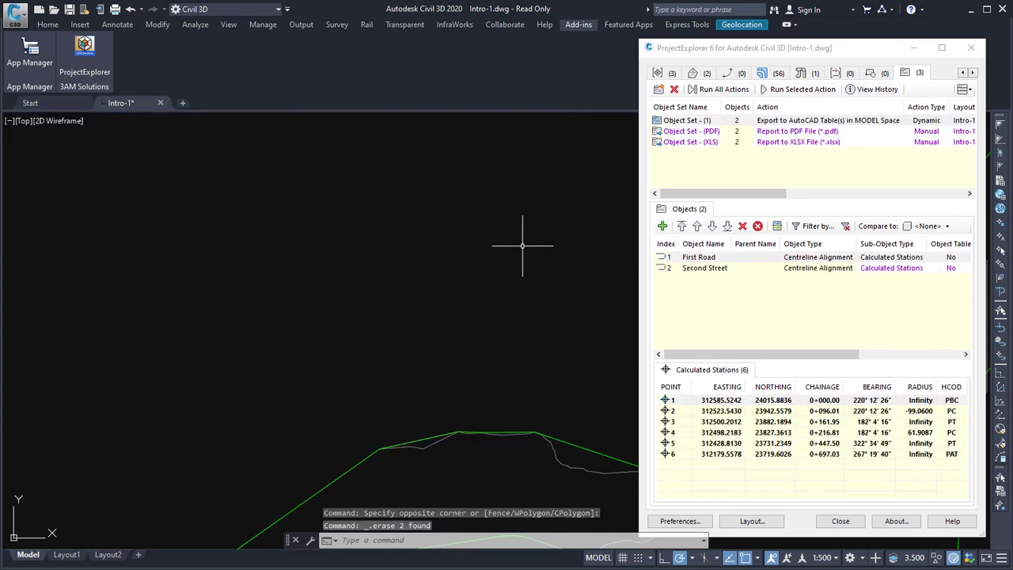
{"action": "left_click", "coordinate": [971, 47]}
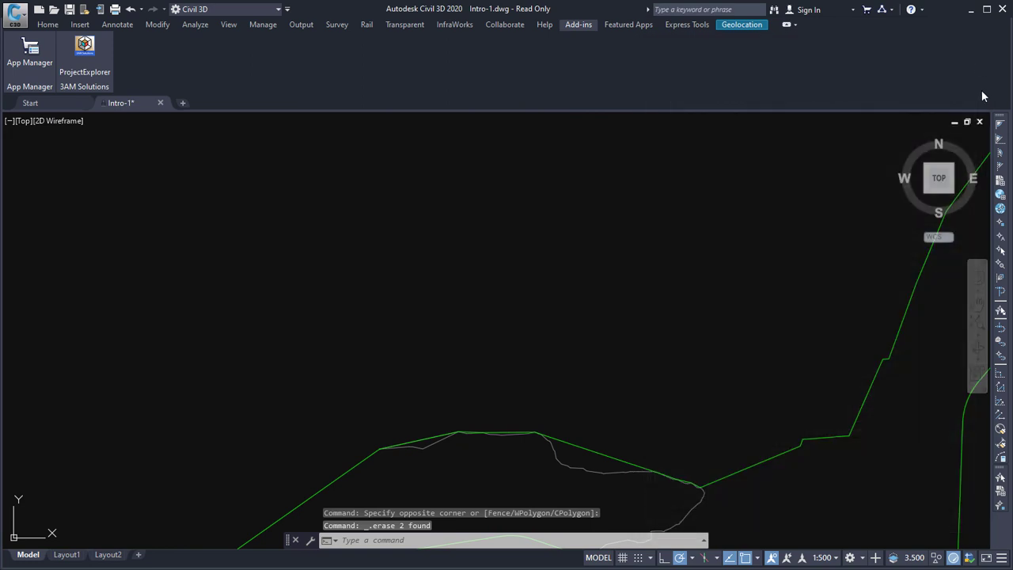
{"action": "left_click", "coordinate": [84, 52]}
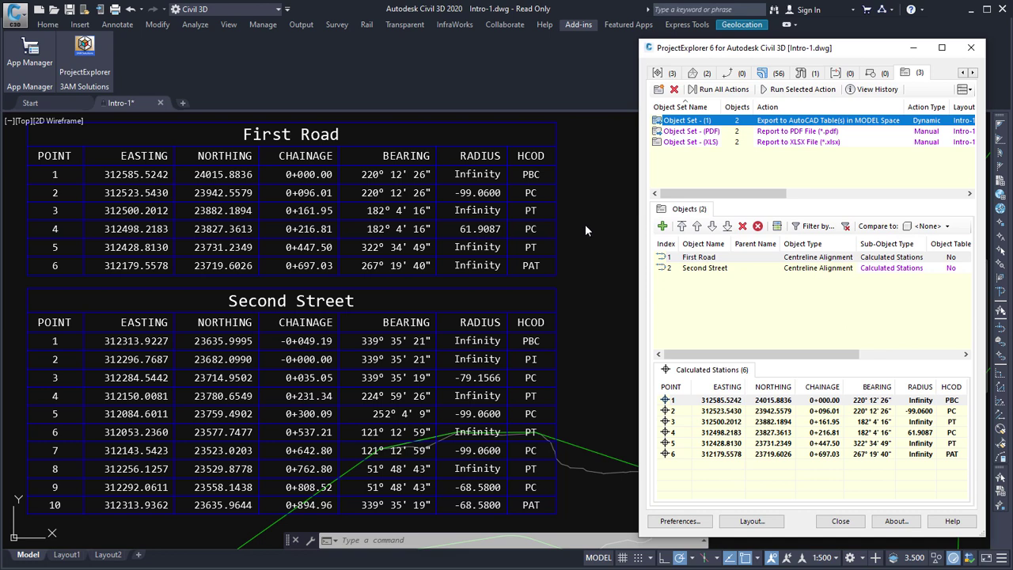
Close ProjectExplorer and reshape the Second Street alignment, moving its upper tangent point several times and leaving it up among the lots.
{"action": "left_click", "coordinate": [972, 53]}
{"action": "scroll", "coordinate": [694, 249], "scroll_direction": "down", "scroll_amount": 3}
{"action": "middle_click_drag", "start_coordinate": [696, 324], "coordinate": [662, 256]}
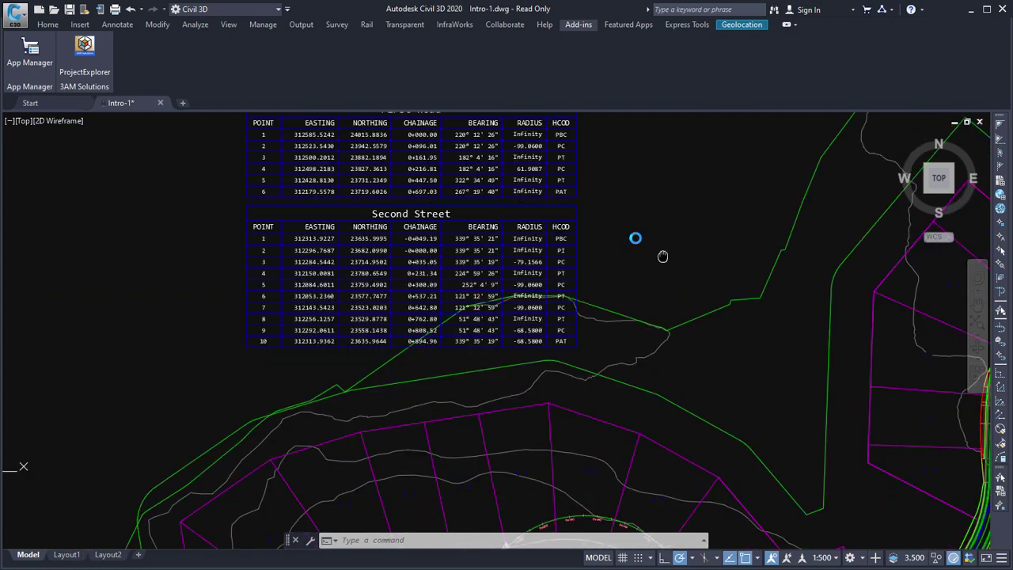
{"action": "scroll", "coordinate": [662, 255], "scroll_direction": "down", "scroll_amount": 2}
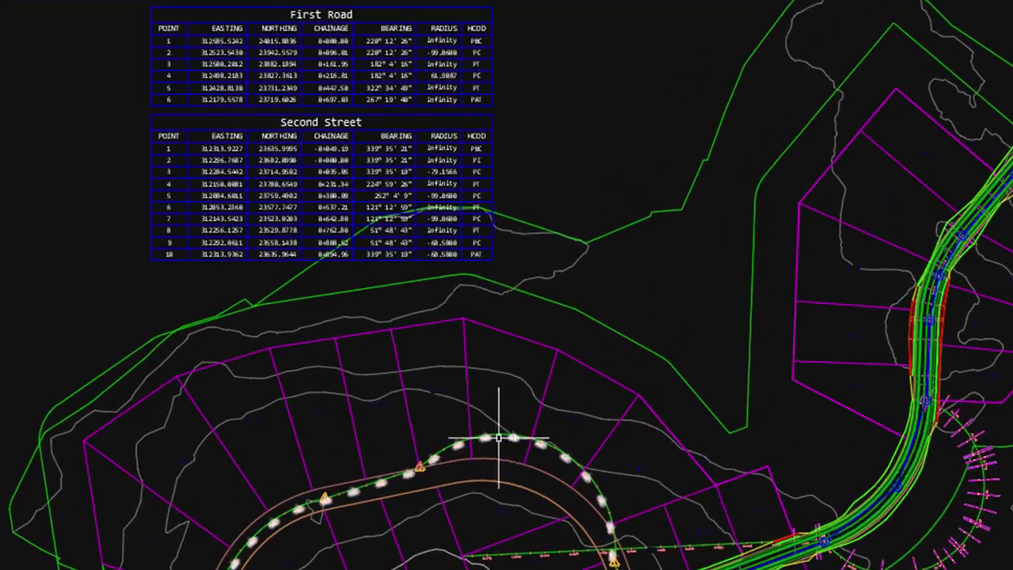
{"action": "left_click", "coordinate": [486, 437]}
{"action": "left_click", "coordinate": [420, 468]}
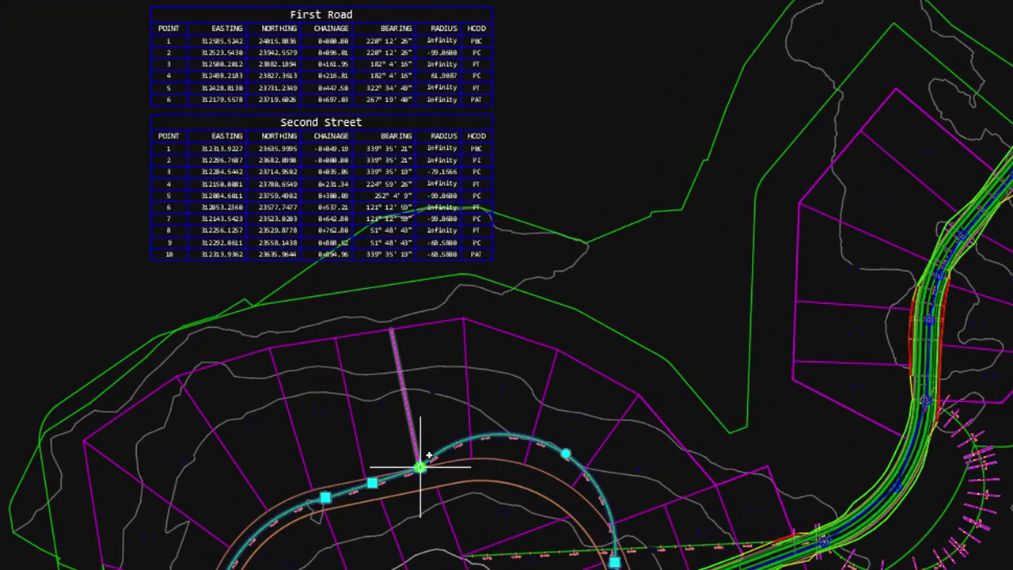
{"action": "left_click", "coordinate": [376, 397]}
{"action": "left_click", "coordinate": [376, 396]}
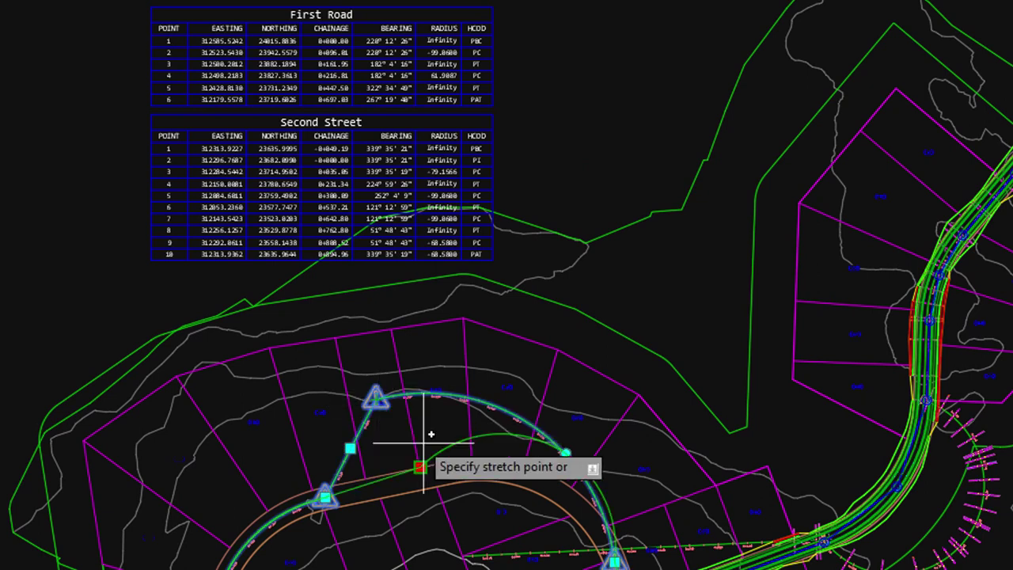
{"action": "left_click", "coordinate": [463, 494]}
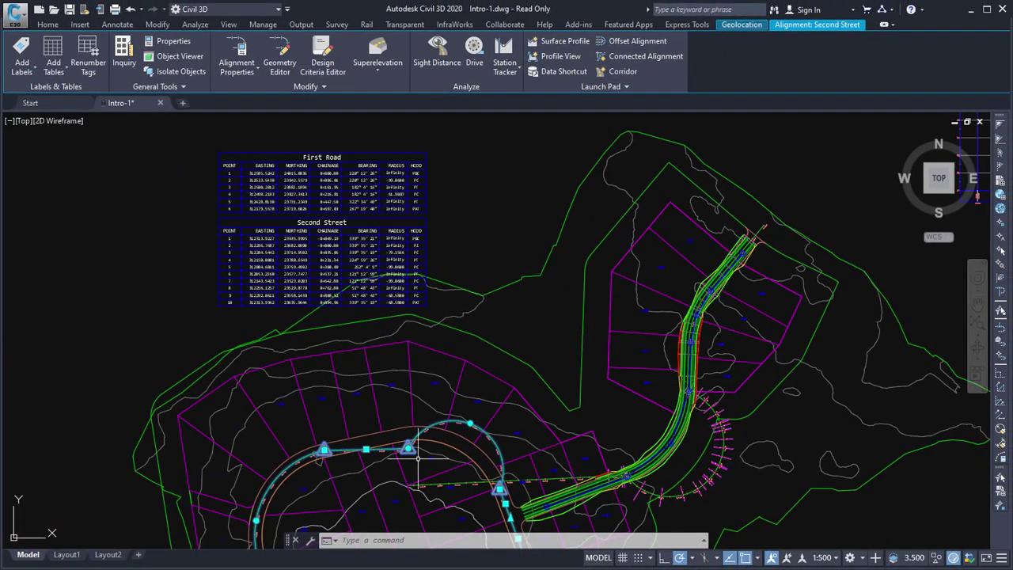
{"action": "left_click", "coordinate": [408, 449]}
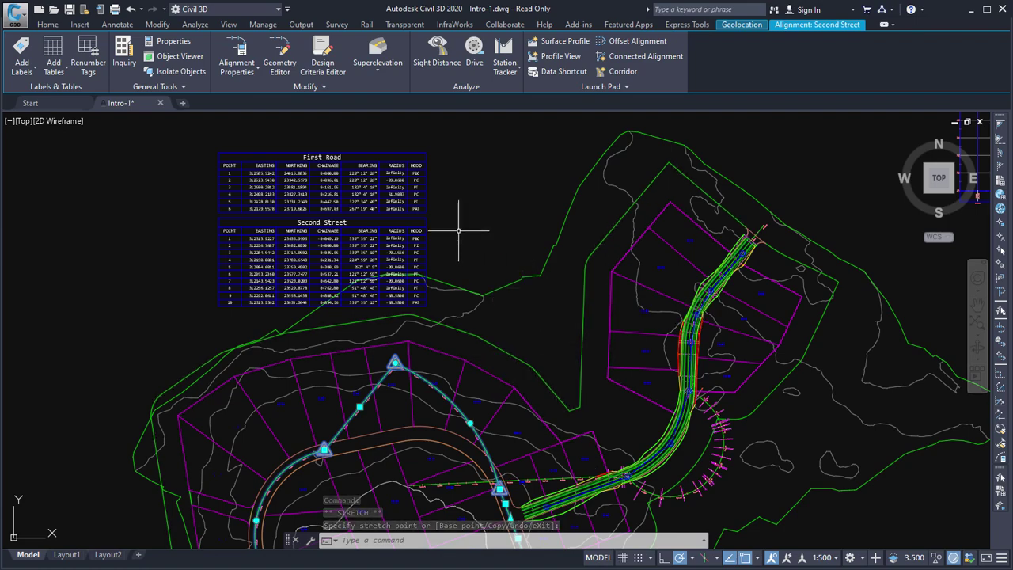
Examine the setting-out tables while ProjectExplorer is closed, and reopen it to update them to the reshaped Second Street.
{"action": "scroll", "coordinate": [457, 231], "scroll_direction": "up", "scroll_amount": 5}
{"action": "scroll", "coordinate": [469, 364], "scroll_direction": "down", "scroll_amount": 2}
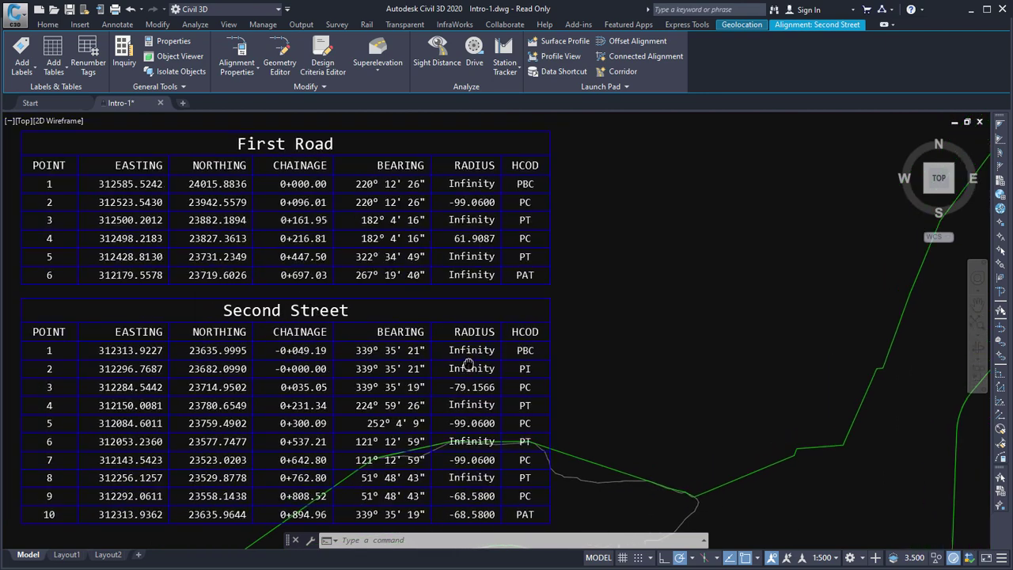
{"action": "middle_click_drag", "start_coordinate": [469, 364], "coordinate": [468, 359]}
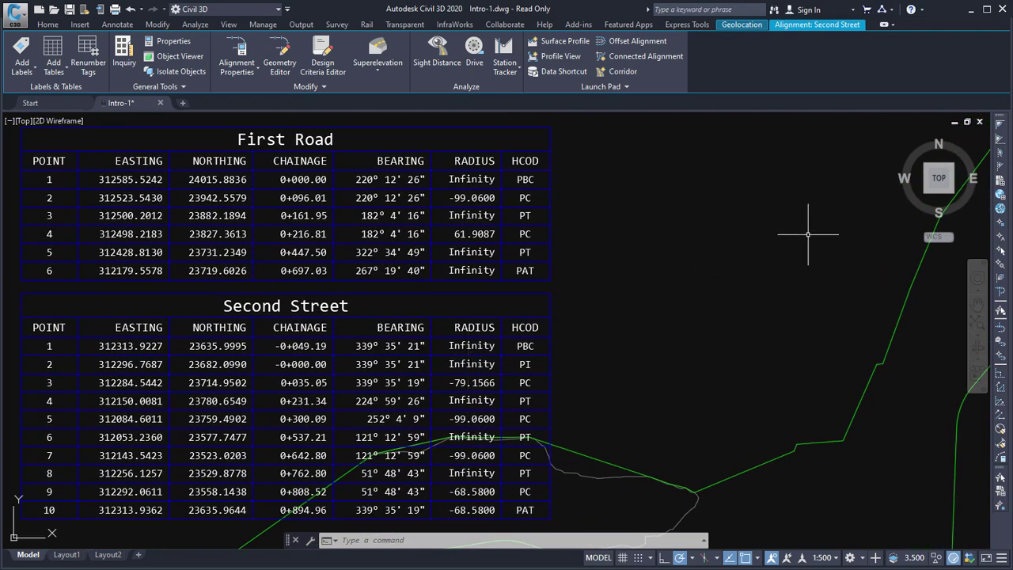
{"action": "left_click", "coordinate": [578, 24]}
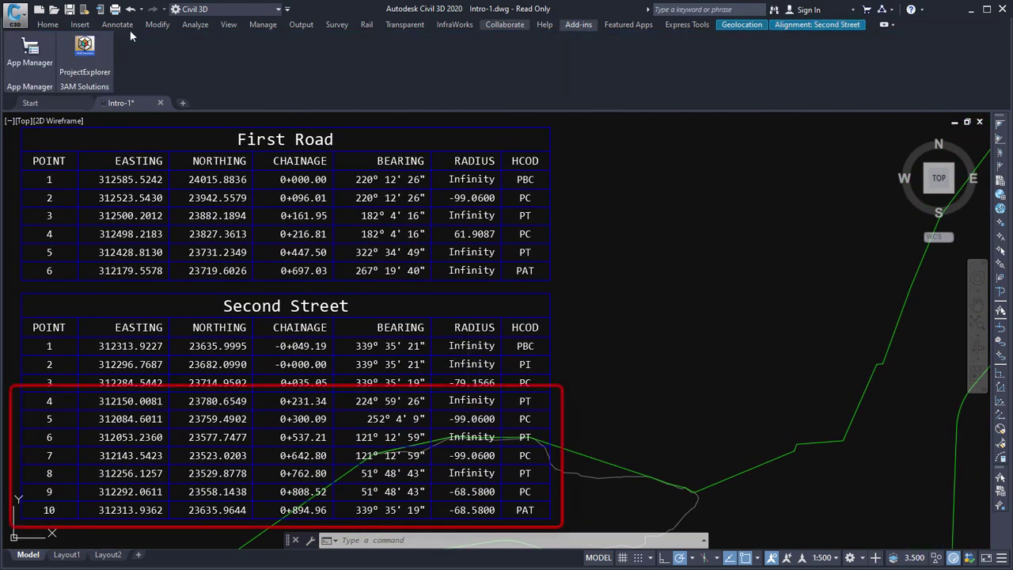
{"action": "left_click", "coordinate": [92, 53]}
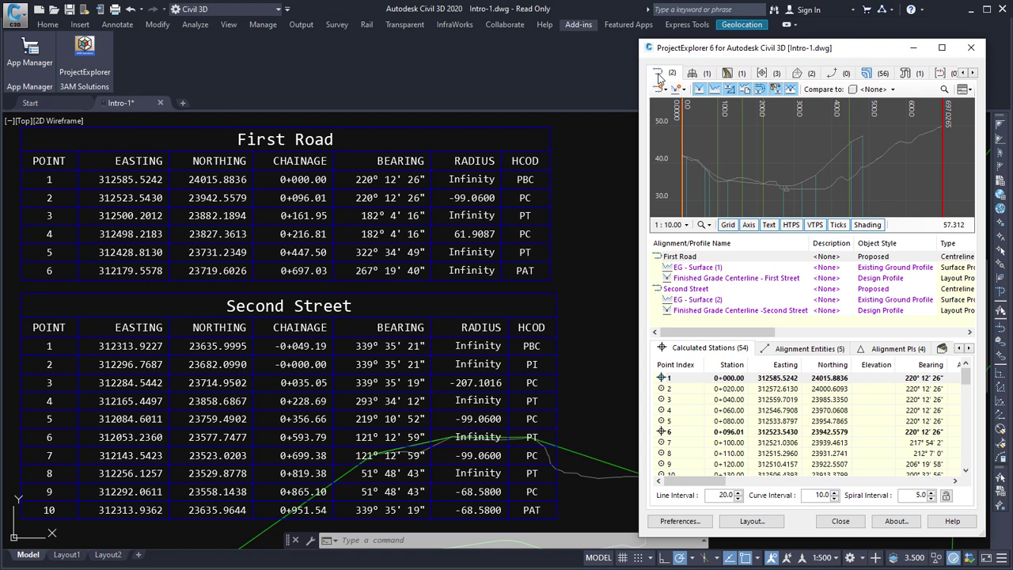
Delete Object Set - (1) from the object sets, keeping its associated AutoCAD tables in the drawing.
{"action": "left_click", "coordinate": [973, 73]}
{"action": "left_click", "coordinate": [974, 72]}
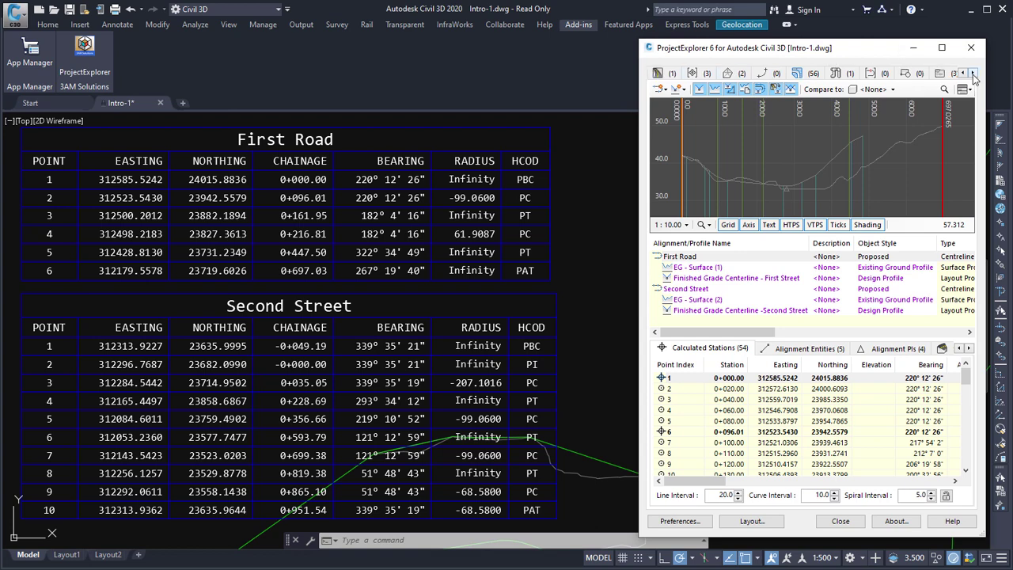
{"action": "left_click", "coordinate": [973, 72]}
{"action": "left_click", "coordinate": [909, 75]}
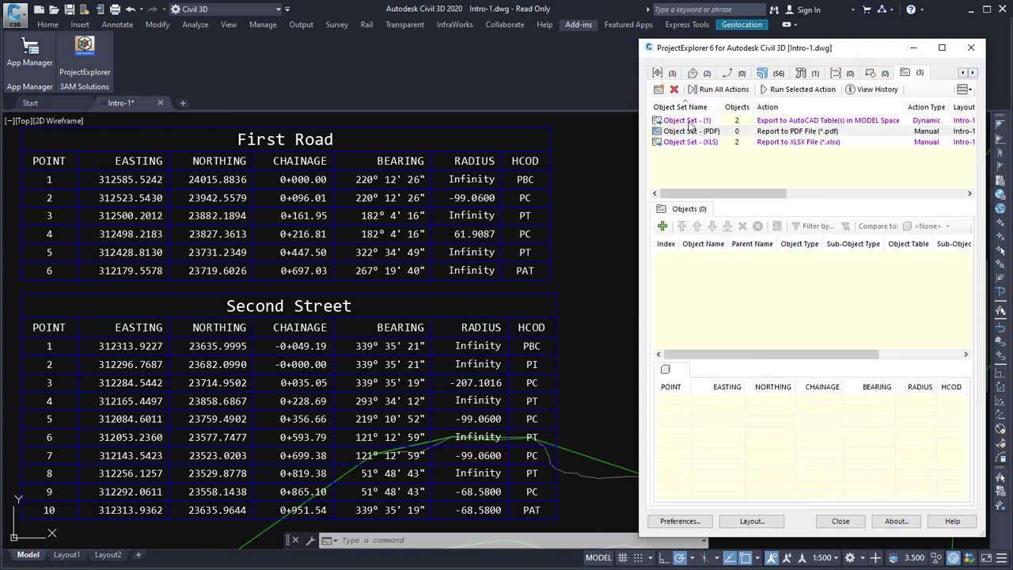
{"action": "left_click", "coordinate": [689, 121]}
{"action": "right_click", "coordinate": [690, 125]}
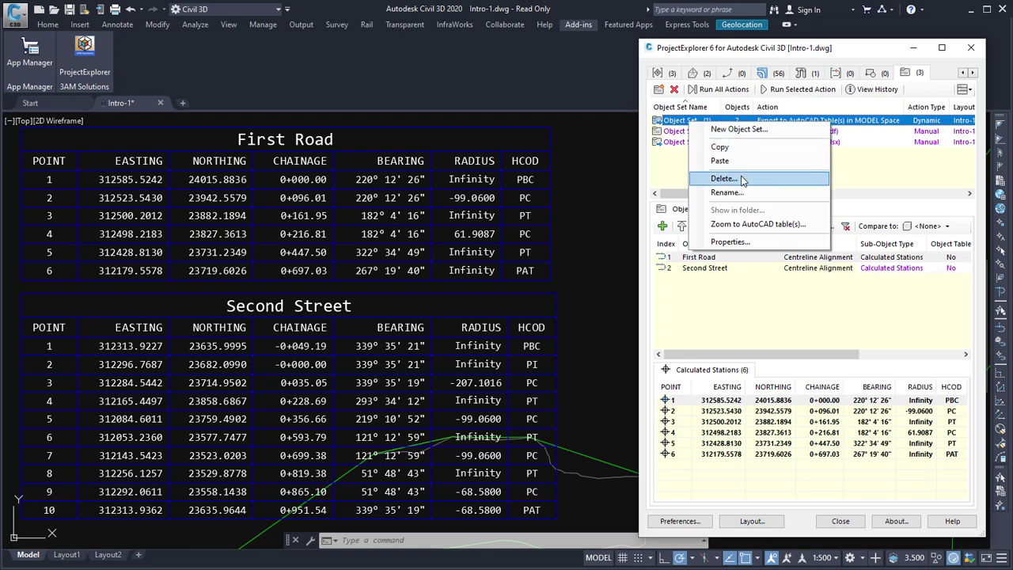
{"action": "left_click", "coordinate": [742, 179]}
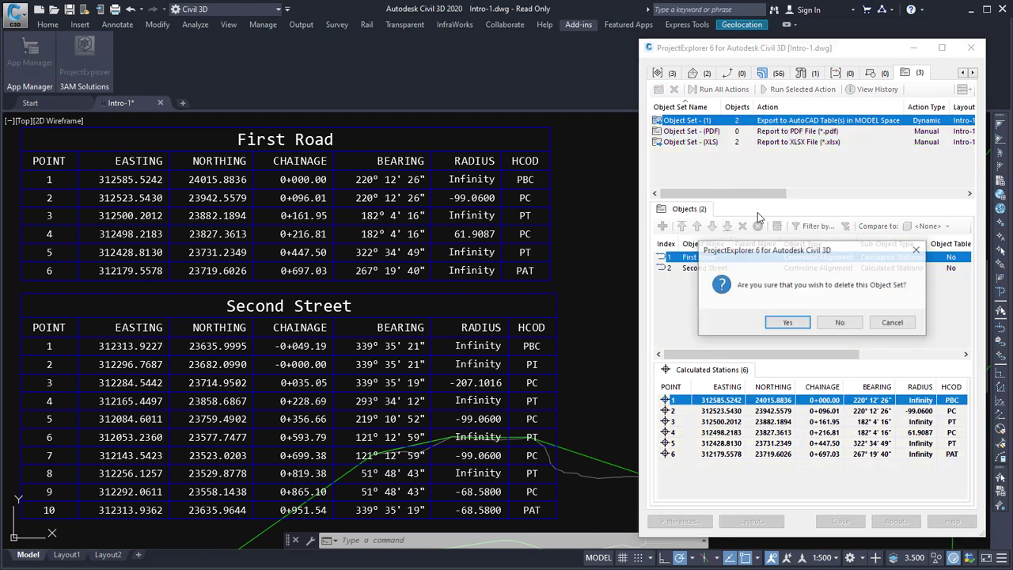
{"action": "left_click", "coordinate": [788, 326]}
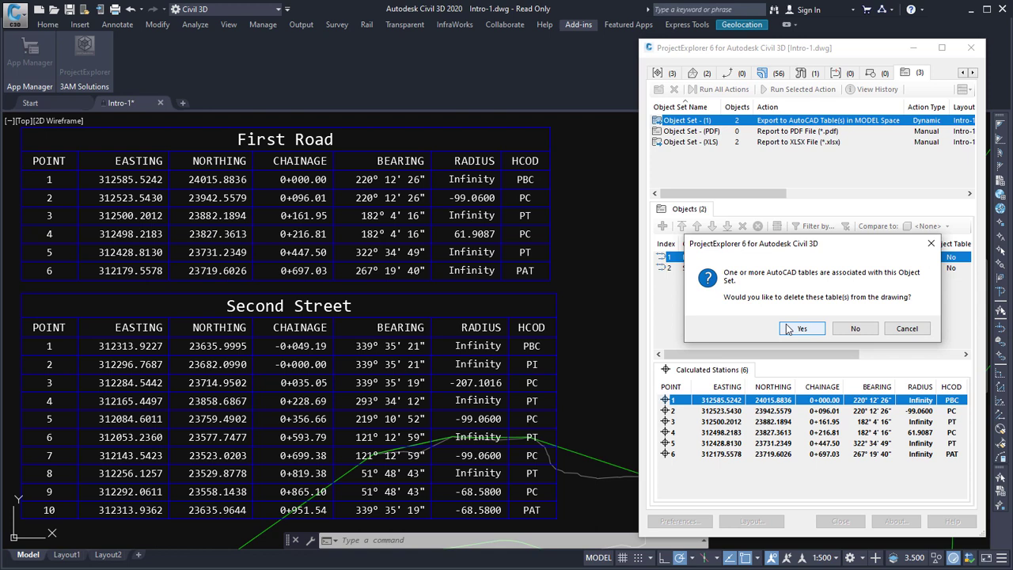
{"action": "left_click", "coordinate": [864, 329]}
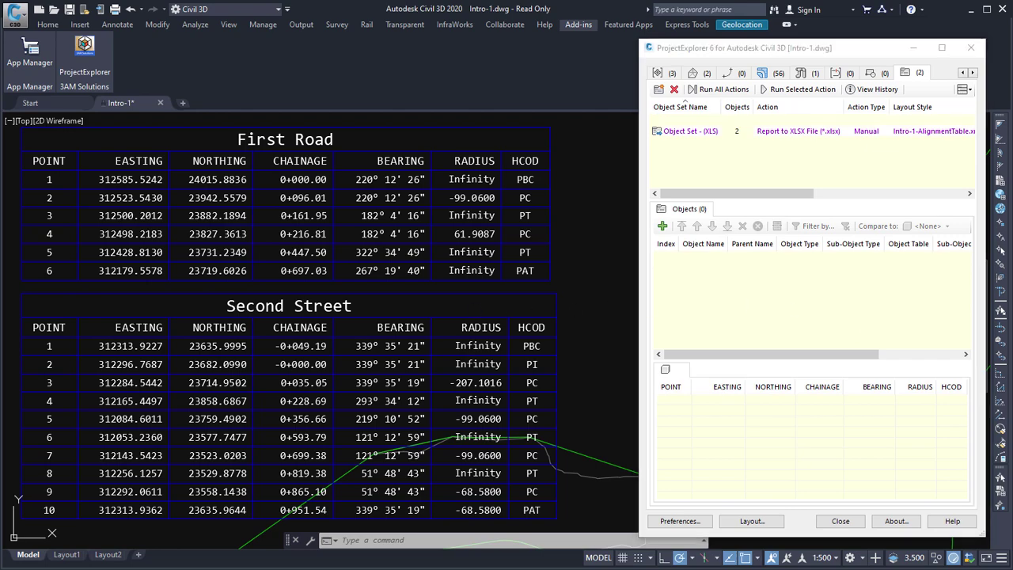
Move Second Street's upper tangent point between the road outline and the upper lots to test whether the detached tables still follow.
{"action": "scroll", "coordinate": [441, 299], "scroll_direction": "down", "scroll_amount": 5}
{"action": "scroll", "coordinate": [384, 402], "scroll_direction": "up", "scroll_amount": 3}
{"action": "left_click", "coordinate": [384, 402]}
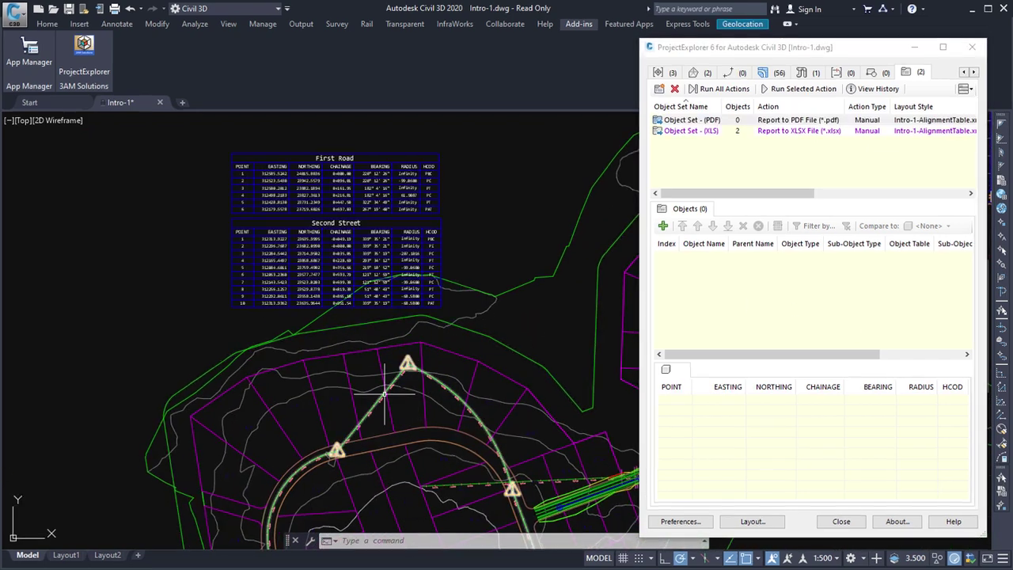
{"action": "left_click", "coordinate": [437, 385]}
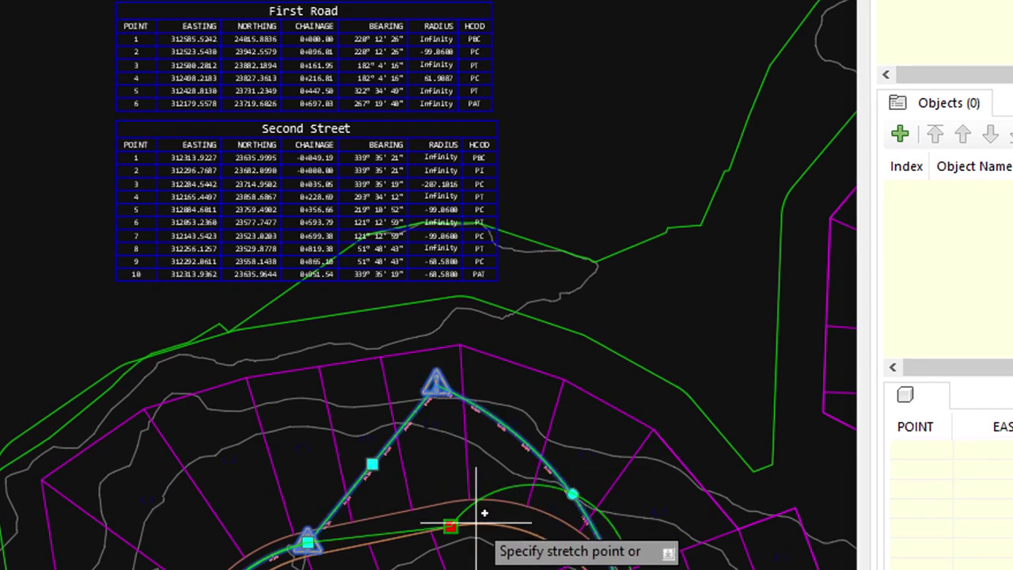
{"action": "left_click", "coordinate": [470, 536]}
{"action": "key", "text": "ctrl+z"}
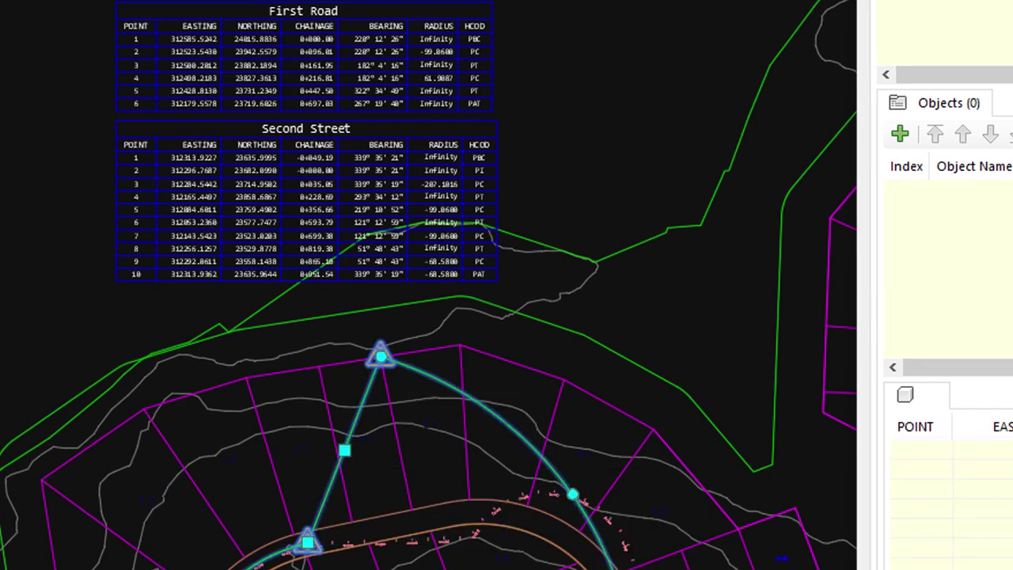
{"action": "left_click", "coordinate": [380, 355]}
{"action": "key", "text": "Escape"}
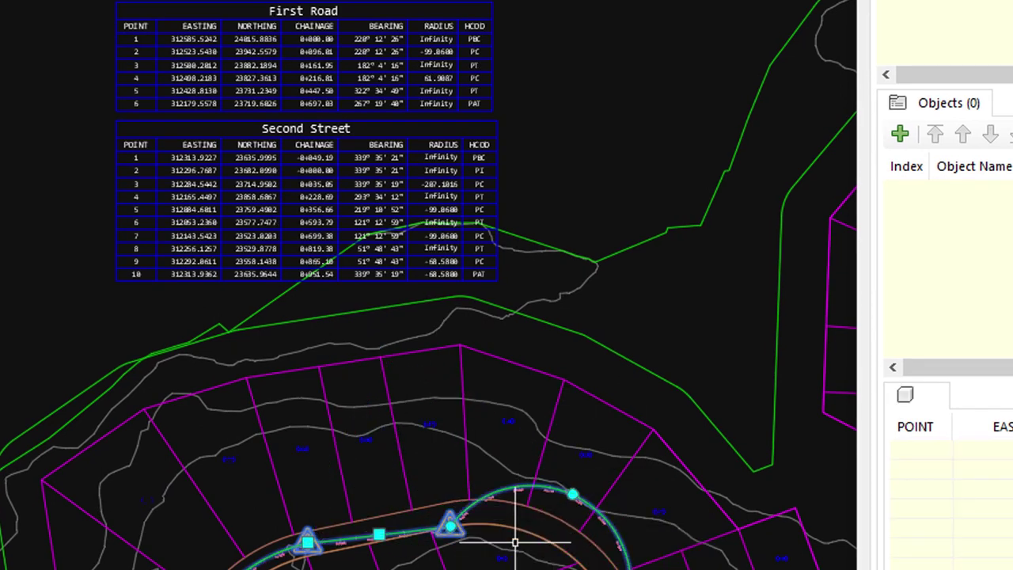
{"action": "left_click", "coordinate": [449, 527]}
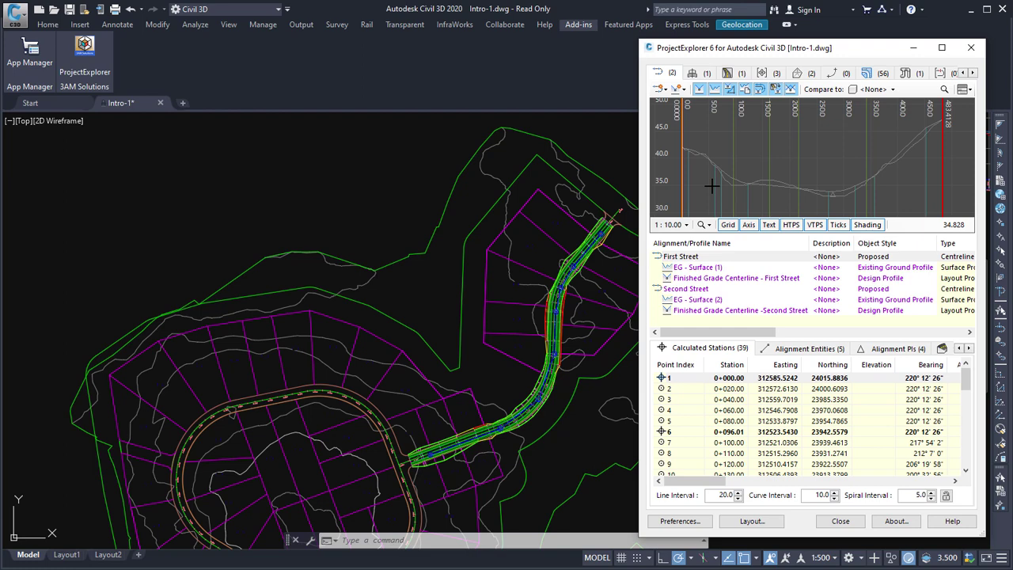
Create an object set that dynamically exports AutoCAD tables to model space, with its insertion point in the empty area northwest of the lots.
{"action": "left_click", "coordinate": [973, 73]}
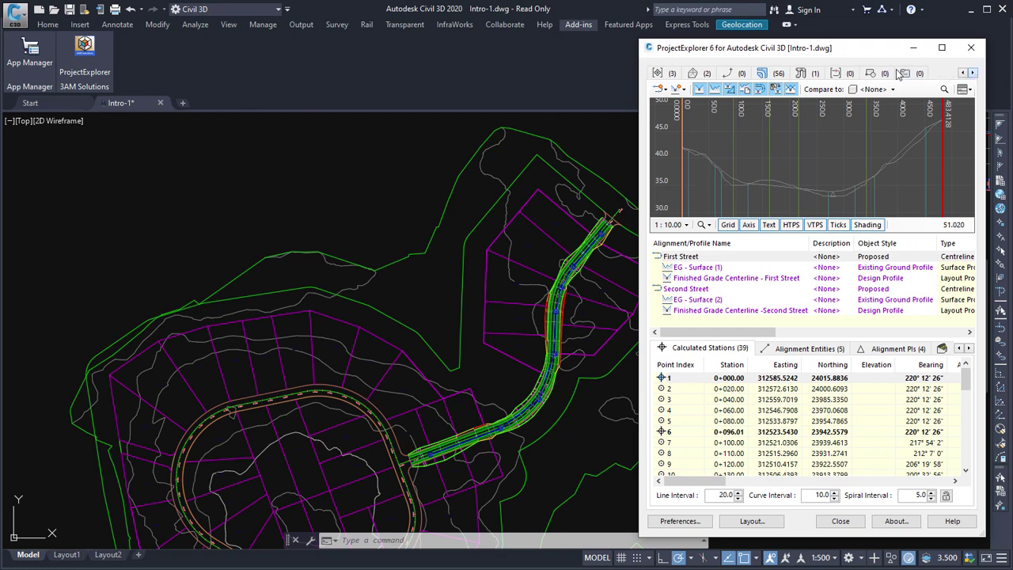
{"action": "left_click", "coordinate": [903, 73]}
{"action": "left_click", "coordinate": [659, 89]}
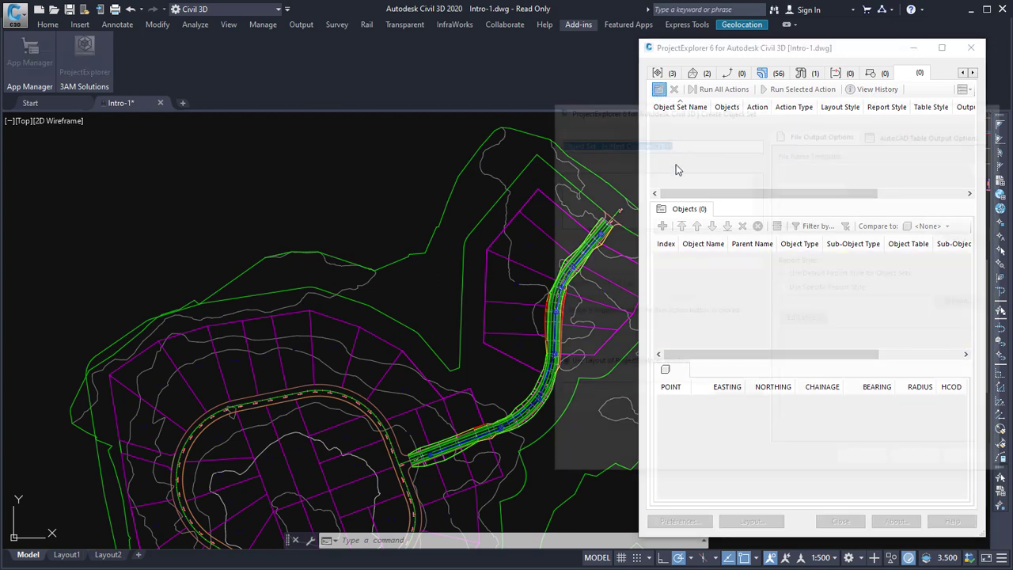
{"action": "left_click", "coordinate": [657, 262]}
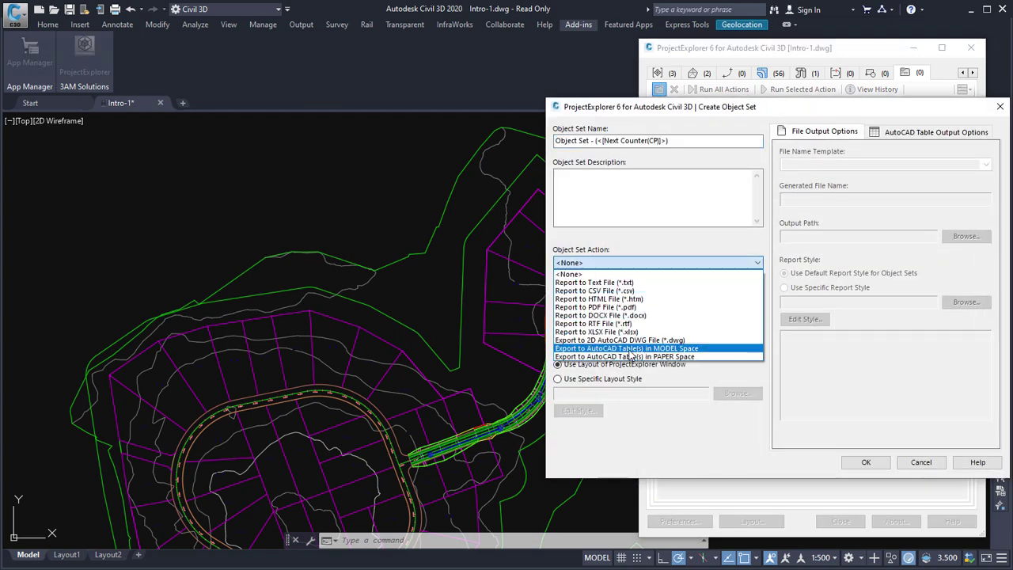
{"action": "left_click", "coordinate": [631, 349]}
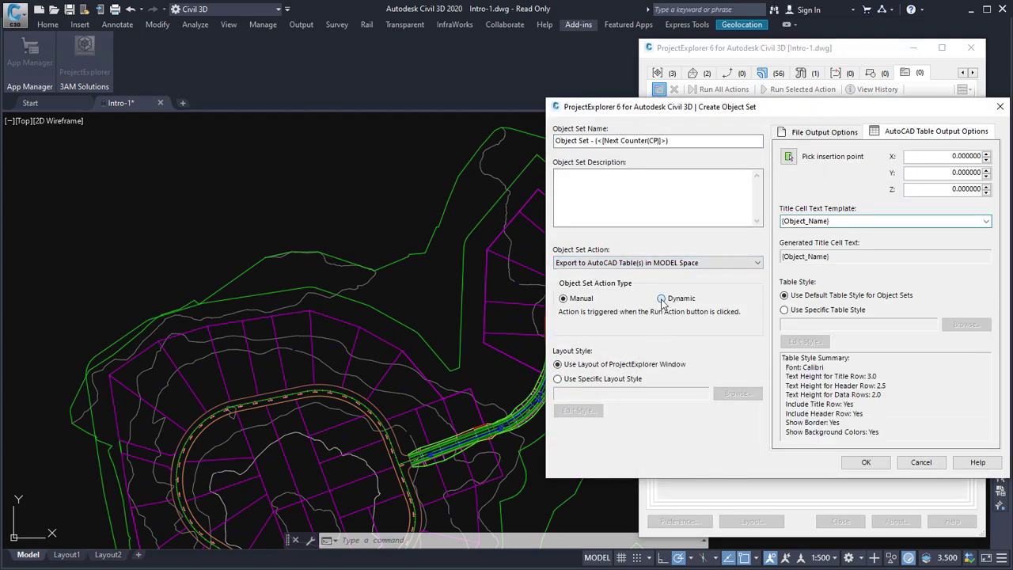
{"action": "left_click", "coordinate": [662, 298]}
{"action": "left_click", "coordinate": [789, 157]}
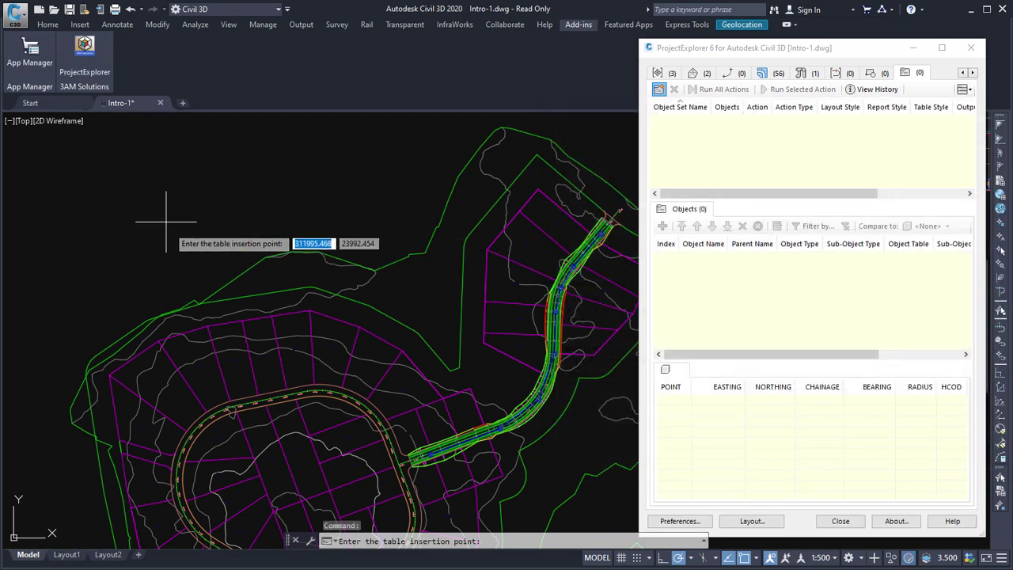
{"action": "left_click", "coordinate": [140, 187]}
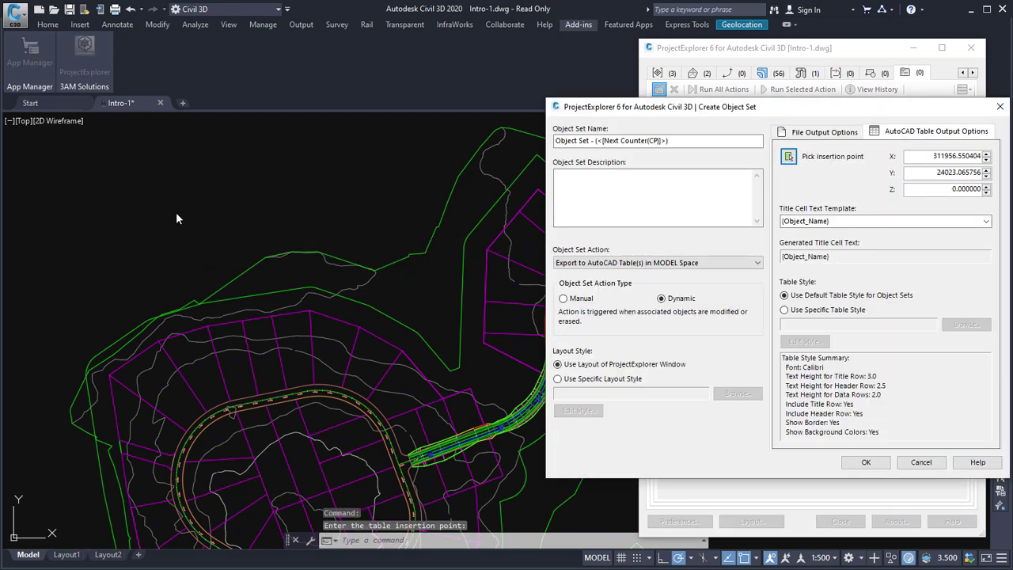
{"action": "left_click", "coordinate": [866, 463]}
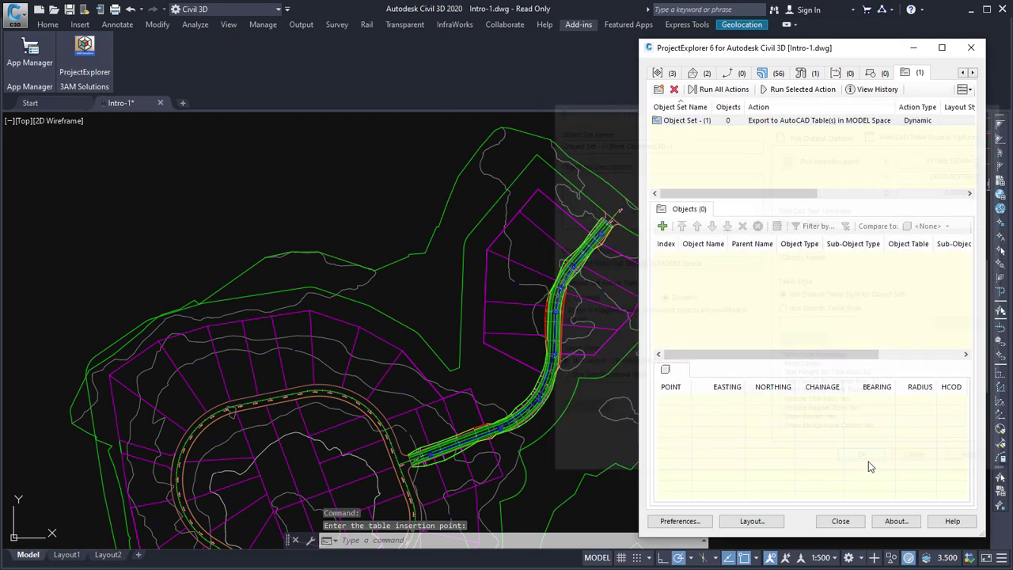
Add the First Street alignment and the Easement : 10 parcel to Object Set - (1).
{"action": "left_click", "coordinate": [662, 227]}
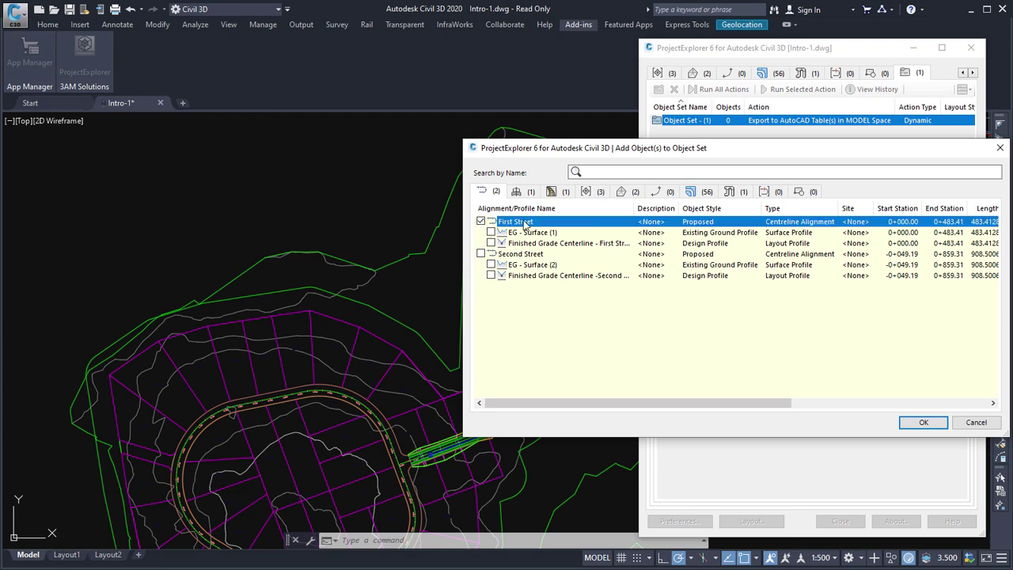
{"action": "left_click", "coordinate": [696, 192]}
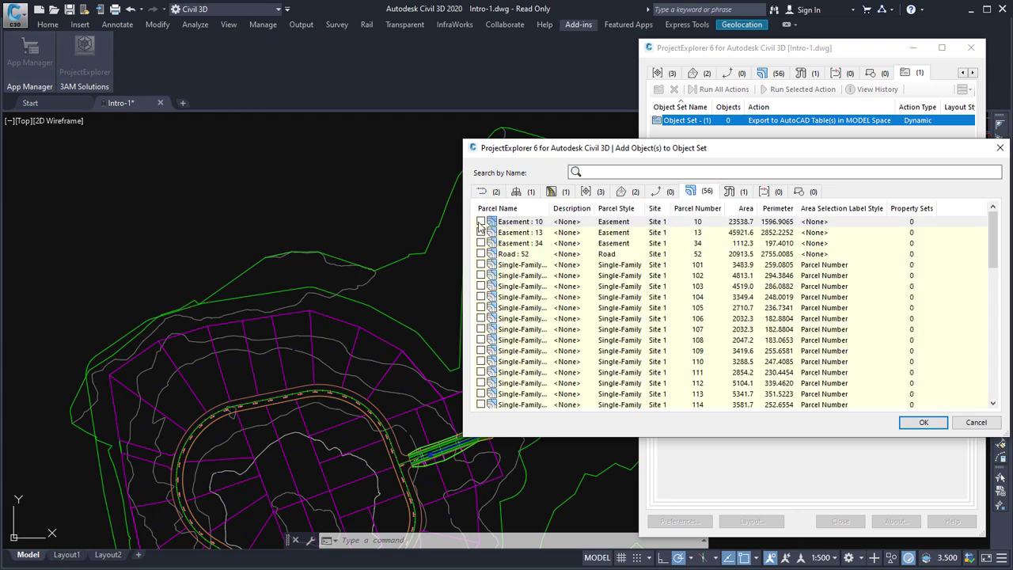
{"action": "left_click", "coordinate": [481, 222]}
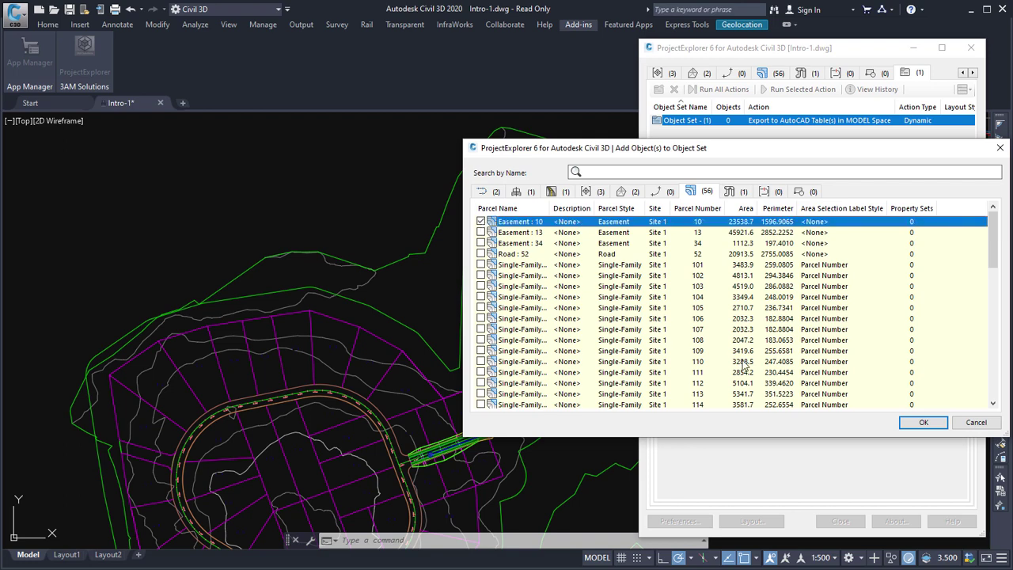
{"action": "left_click", "coordinate": [925, 424]}
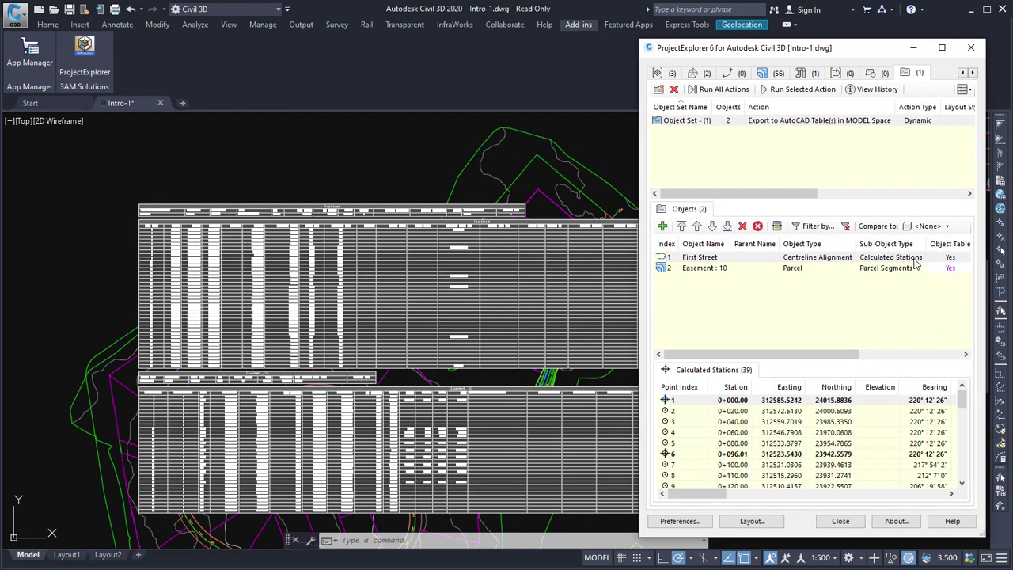
Suppress the sub-object tables for First Street and Easement : 10, keeping their object tables in the output.
{"action": "left_click", "coordinate": [940, 260]}
{"action": "left_click", "coordinate": [702, 309]}
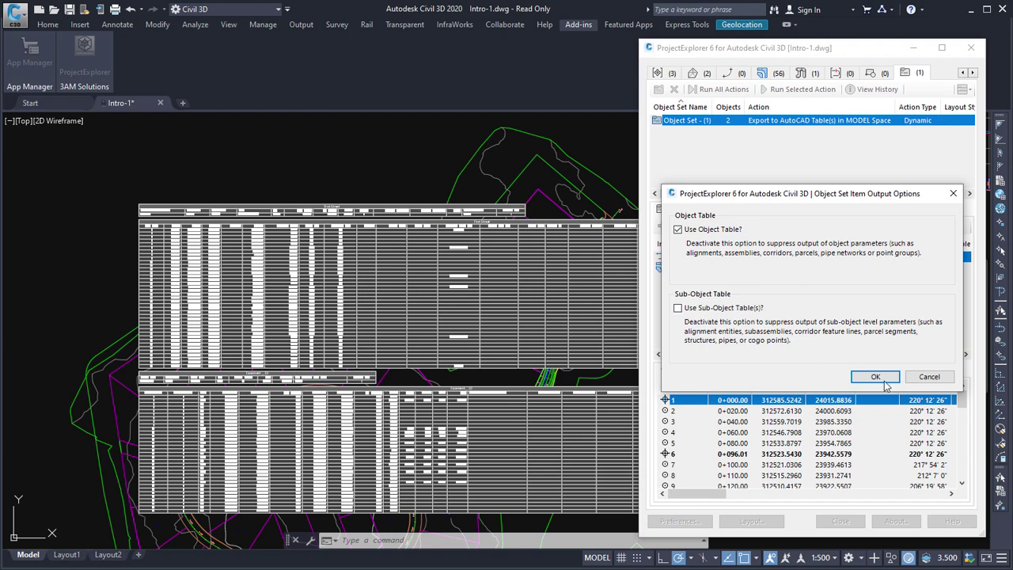
{"action": "left_click", "coordinate": [876, 377]}
{"action": "left_click", "coordinate": [848, 267]}
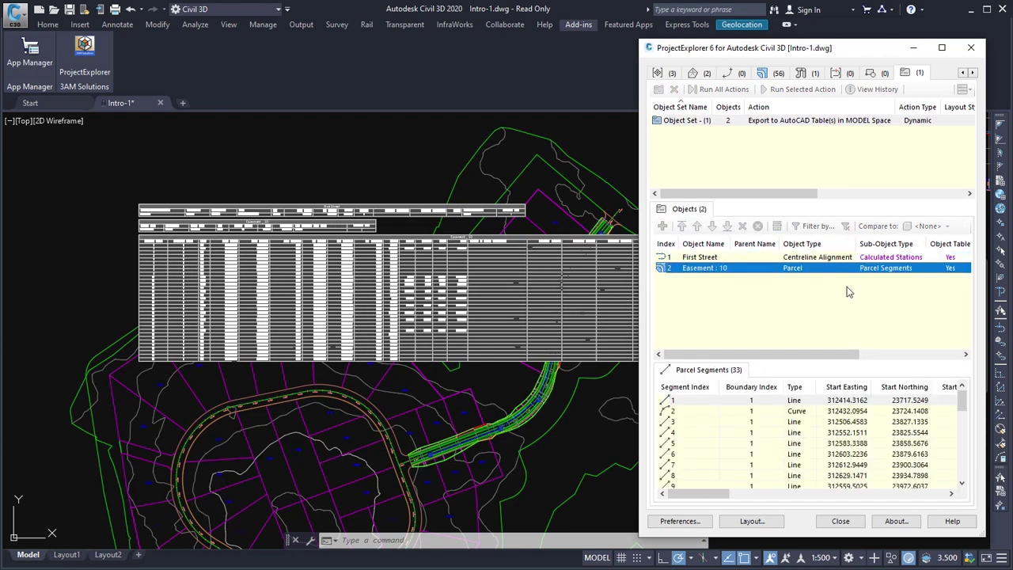
{"action": "left_click", "coordinate": [678, 308]}
{"action": "left_click", "coordinate": [875, 377]}
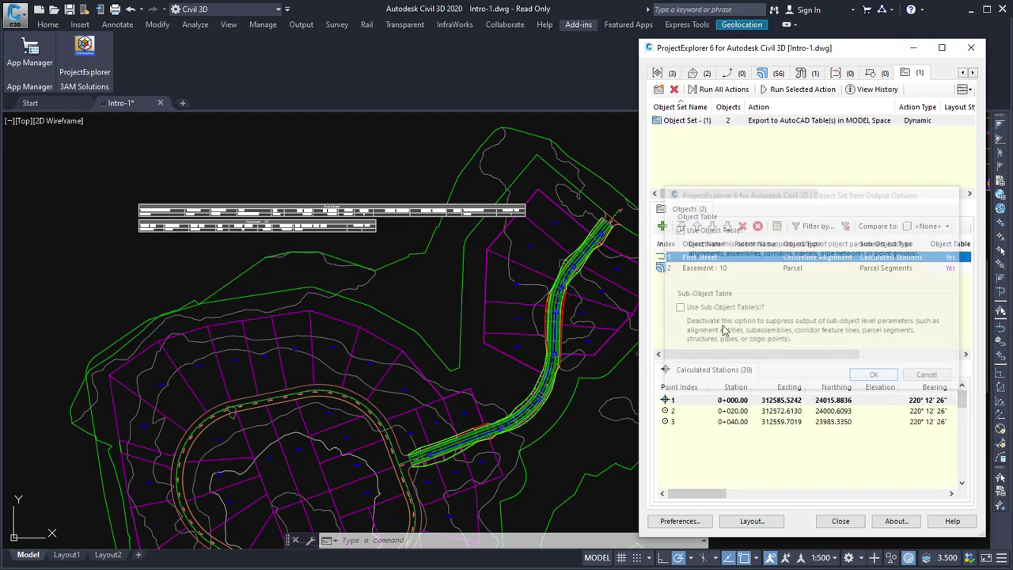
Add the Easement : 13 parcel to Object Set - (1).
{"action": "scroll", "coordinate": [164, 224], "scroll_direction": "up", "scroll_amount": 6}
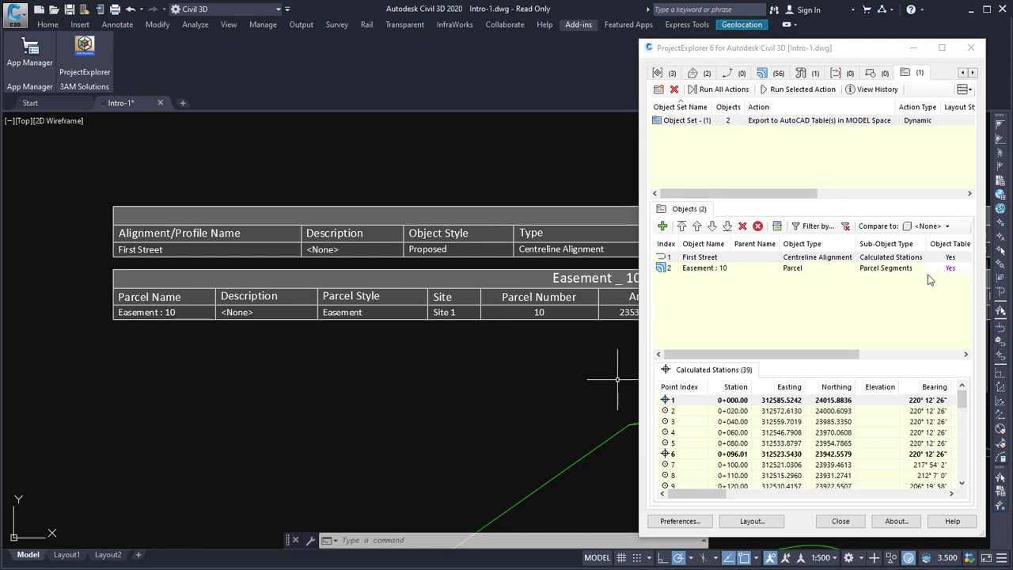
{"action": "left_click", "coordinate": [815, 257]}
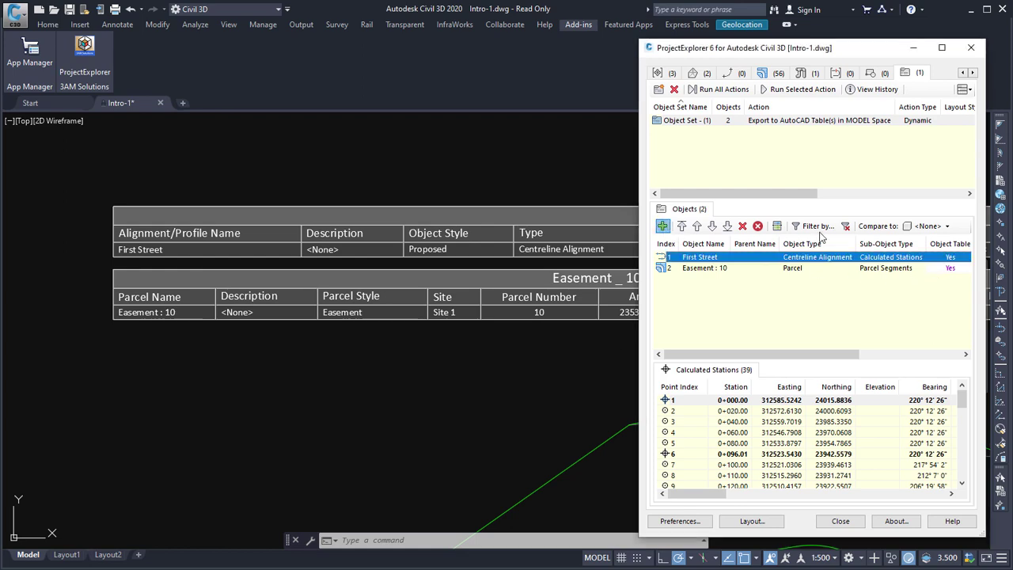
{"action": "left_click", "coordinate": [828, 204]}
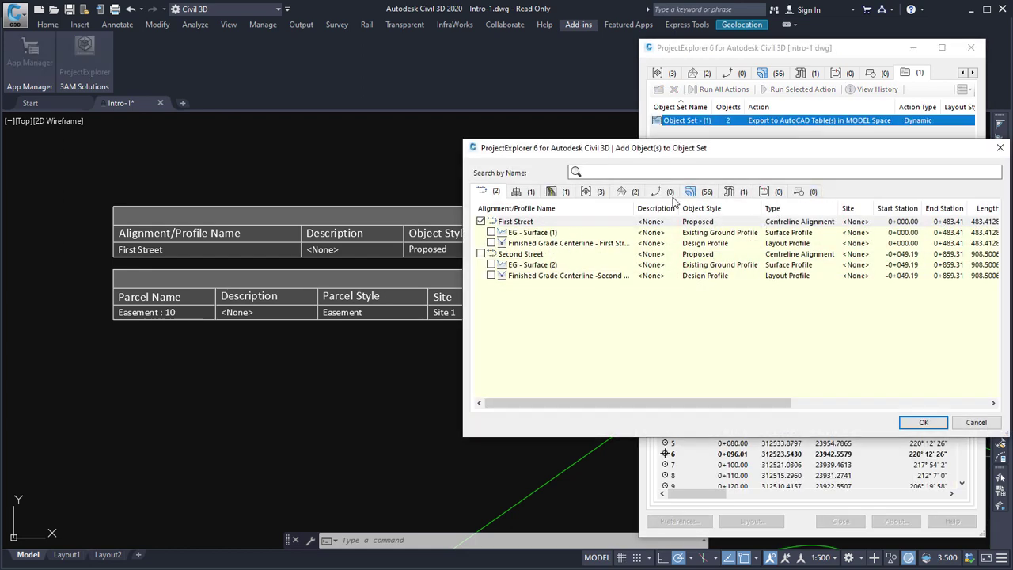
{"action": "left_click", "coordinate": [698, 192]}
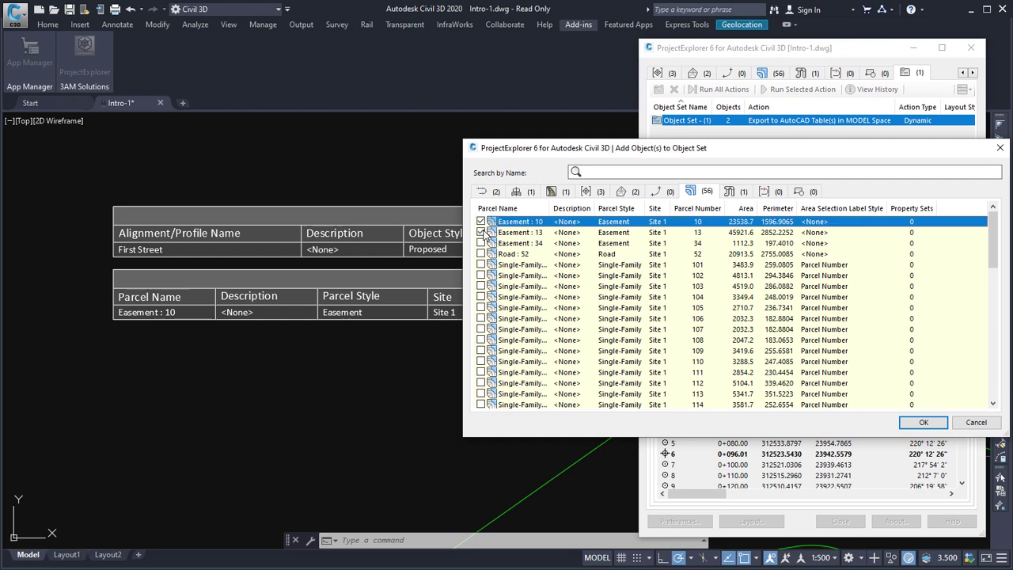
{"action": "left_click", "coordinate": [923, 422]}
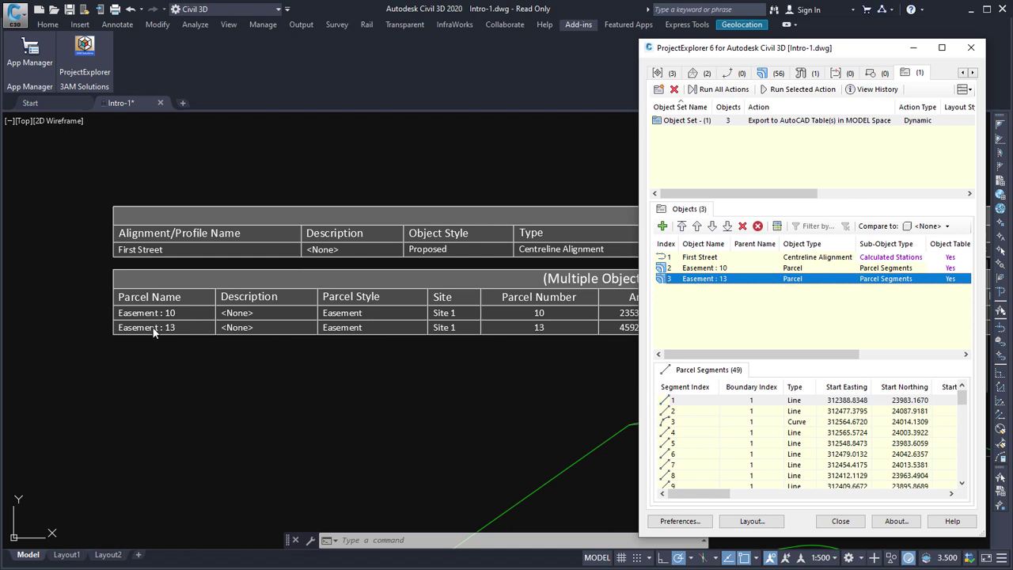
Add the parcels Easement : 34, Road : 52 and Single-Family : 101, 102 and 103 to the object set.
{"action": "left_click", "coordinate": [663, 225]}
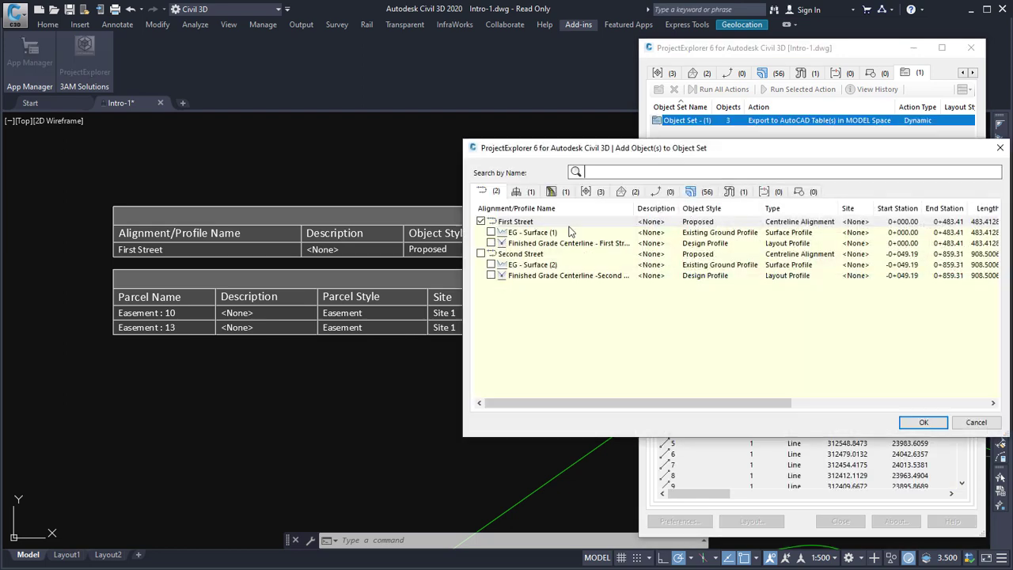
{"action": "left_click", "coordinate": [699, 191]}
{"action": "left_click", "coordinate": [480, 243]}
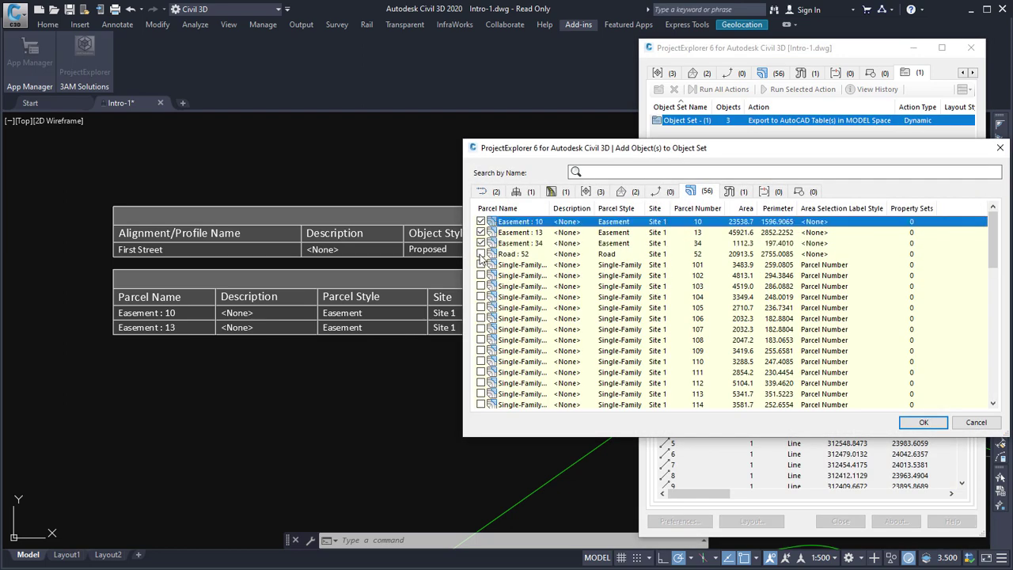
{"action": "left_click", "coordinate": [481, 253]}
{"action": "left_click", "coordinate": [481, 265]}
{"action": "left_click", "coordinate": [480, 275]}
{"action": "left_click", "coordinate": [481, 286]}
{"action": "left_click", "coordinate": [924, 422]}
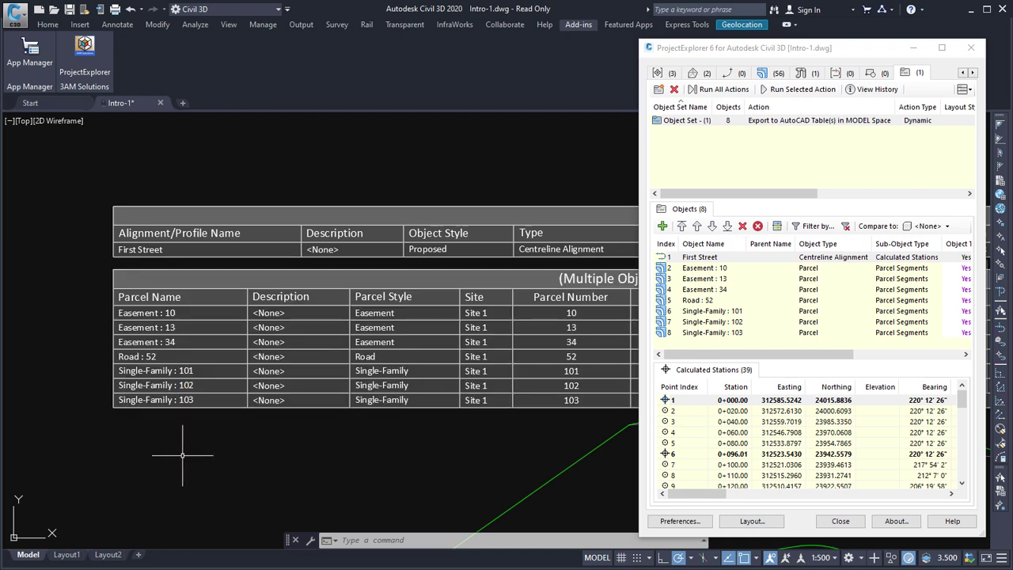
Reorder First Street in the object set, moving it down below Single-Family : 102 and back up to just below Road : 52.
{"action": "left_click", "coordinate": [711, 259]}
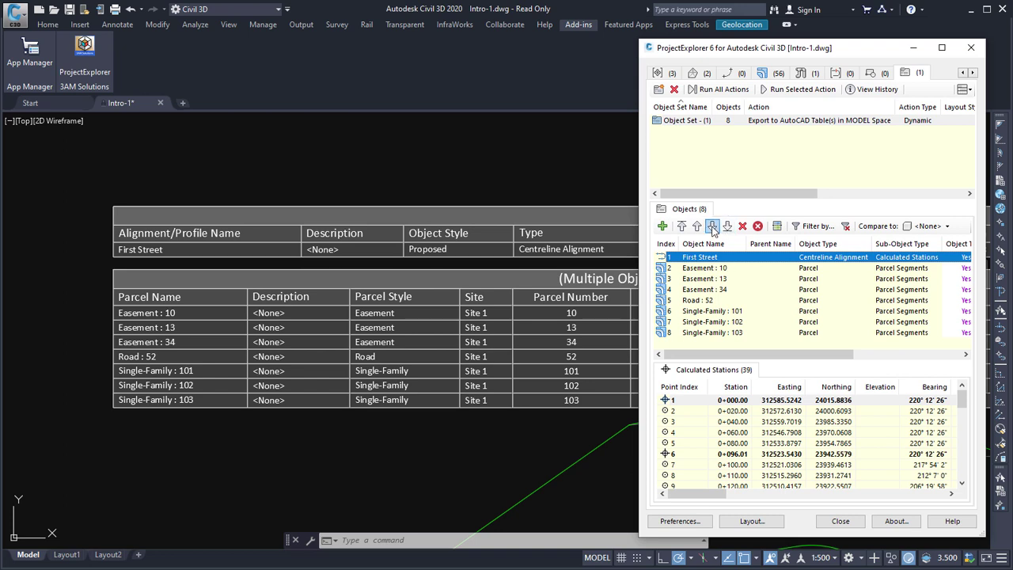
{"action": "left_click", "coordinate": [713, 227]}
{"action": "left_click", "coordinate": [712, 228]}
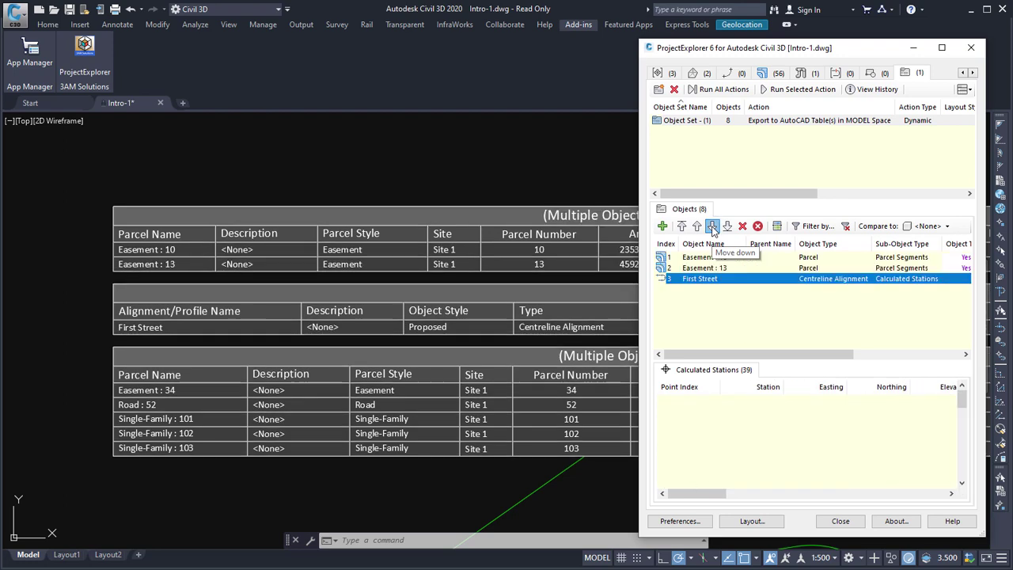
{"action": "left_click", "coordinate": [712, 227]}
{"action": "left_click", "coordinate": [713, 227]}
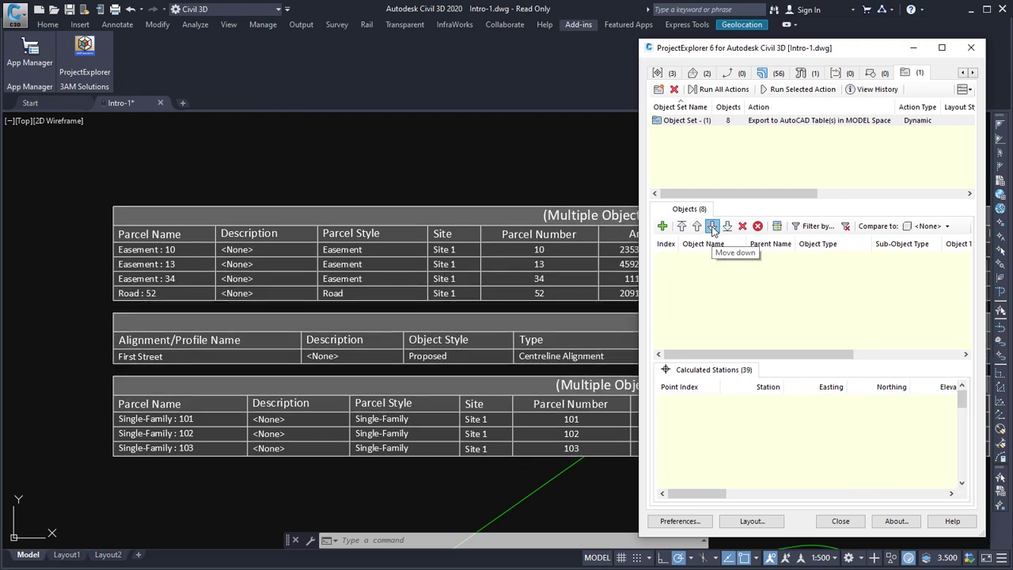
{"action": "left_click", "coordinate": [712, 227]}
{"action": "left_click", "coordinate": [713, 227]}
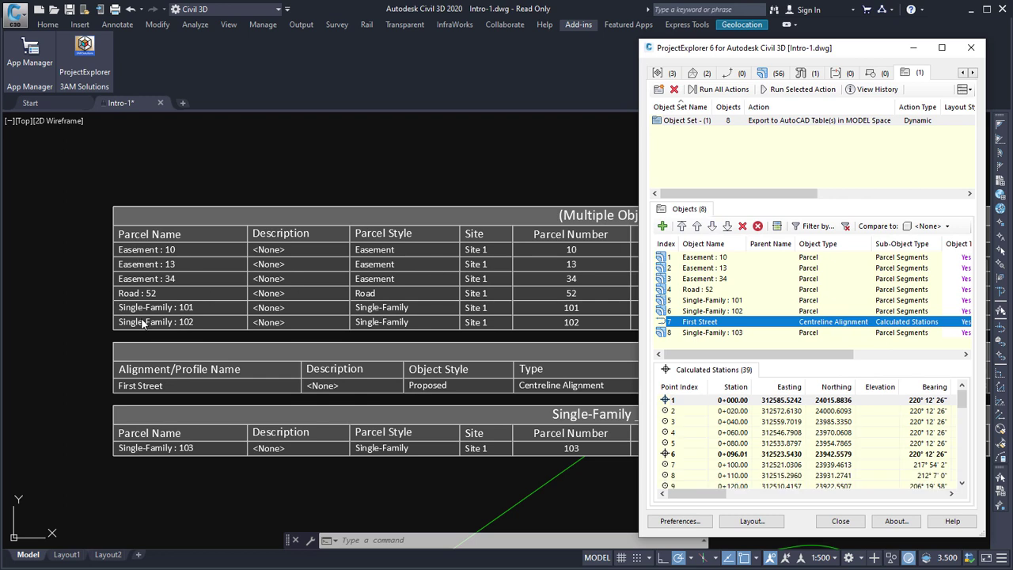
{"action": "left_click", "coordinate": [697, 227]}
{"action": "left_click", "coordinate": [697, 227]}
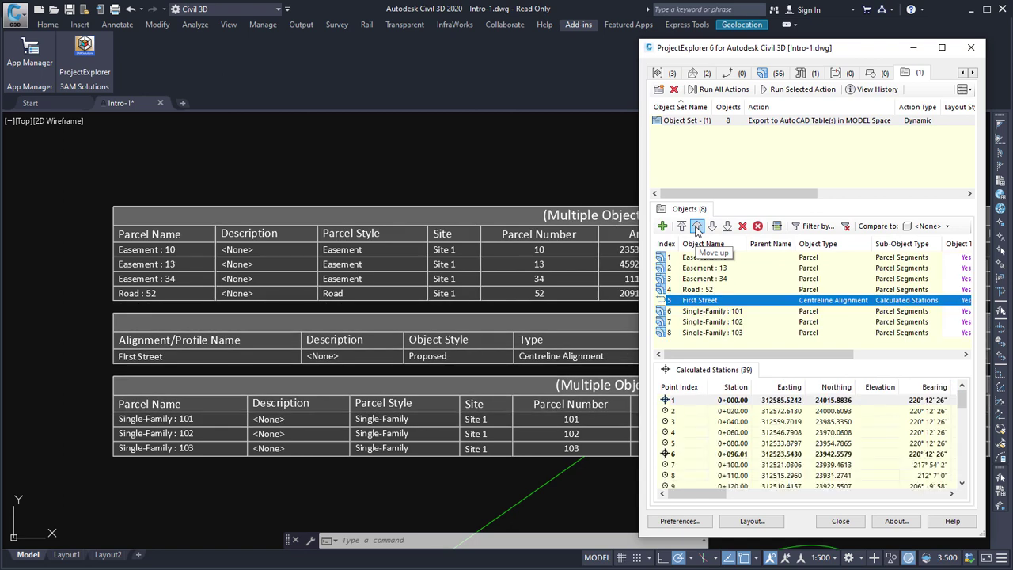